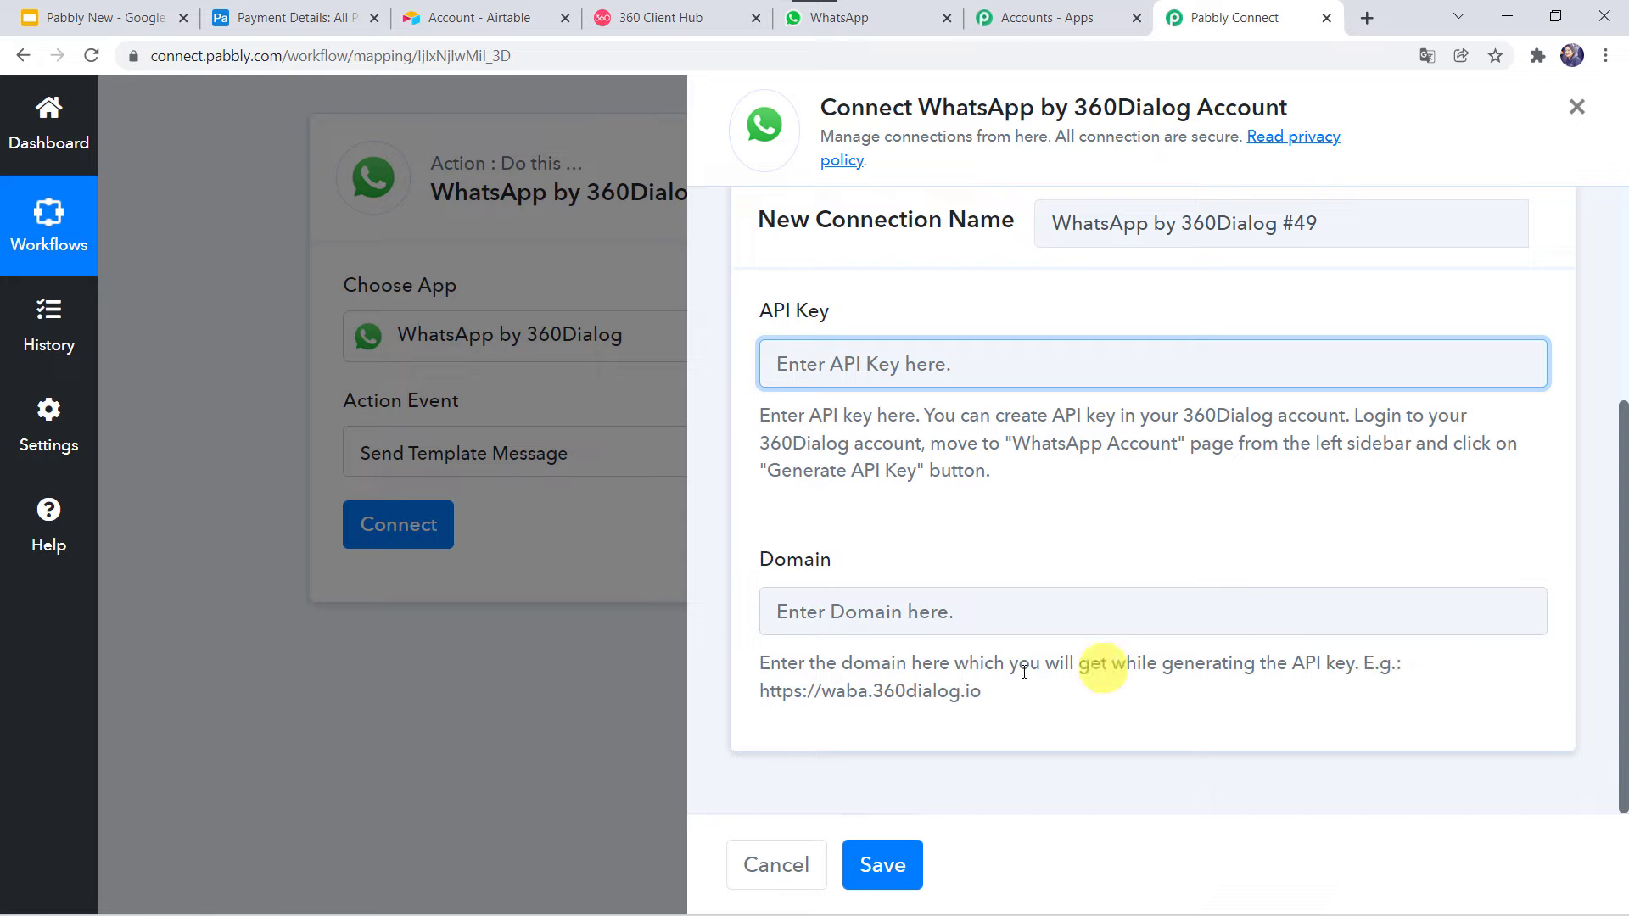
# Copy the example domain URL from the help text and paste it into the Domain field.
pyautogui.moveTo(761, 691); pyautogui.dragTo(1006, 705)
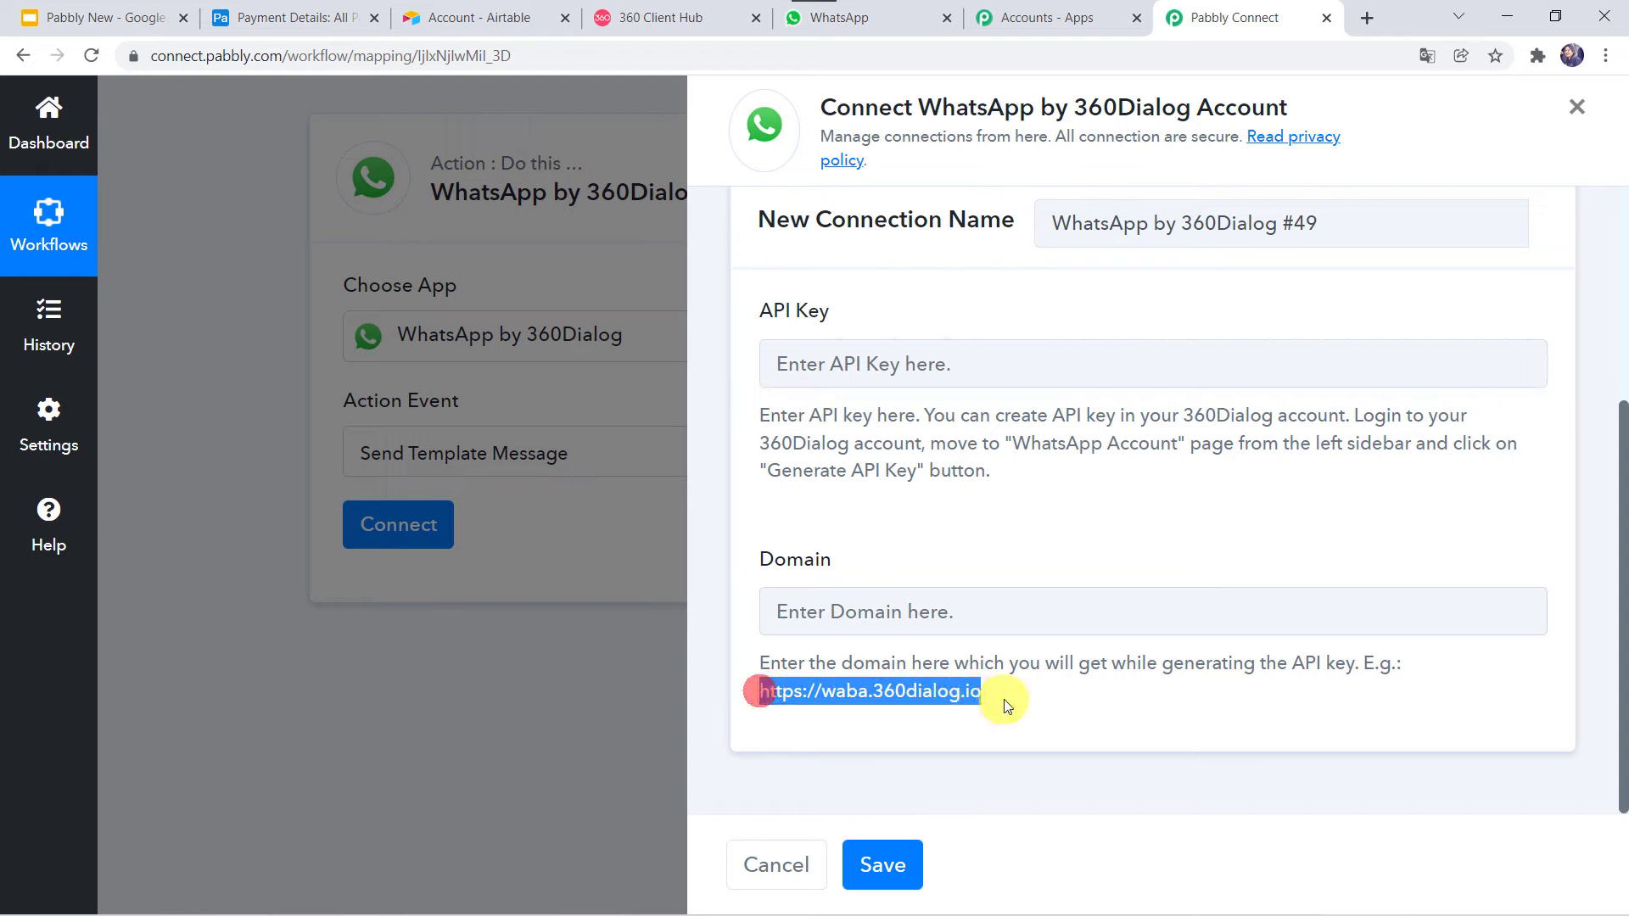
pyautogui.rightClick(967, 698)
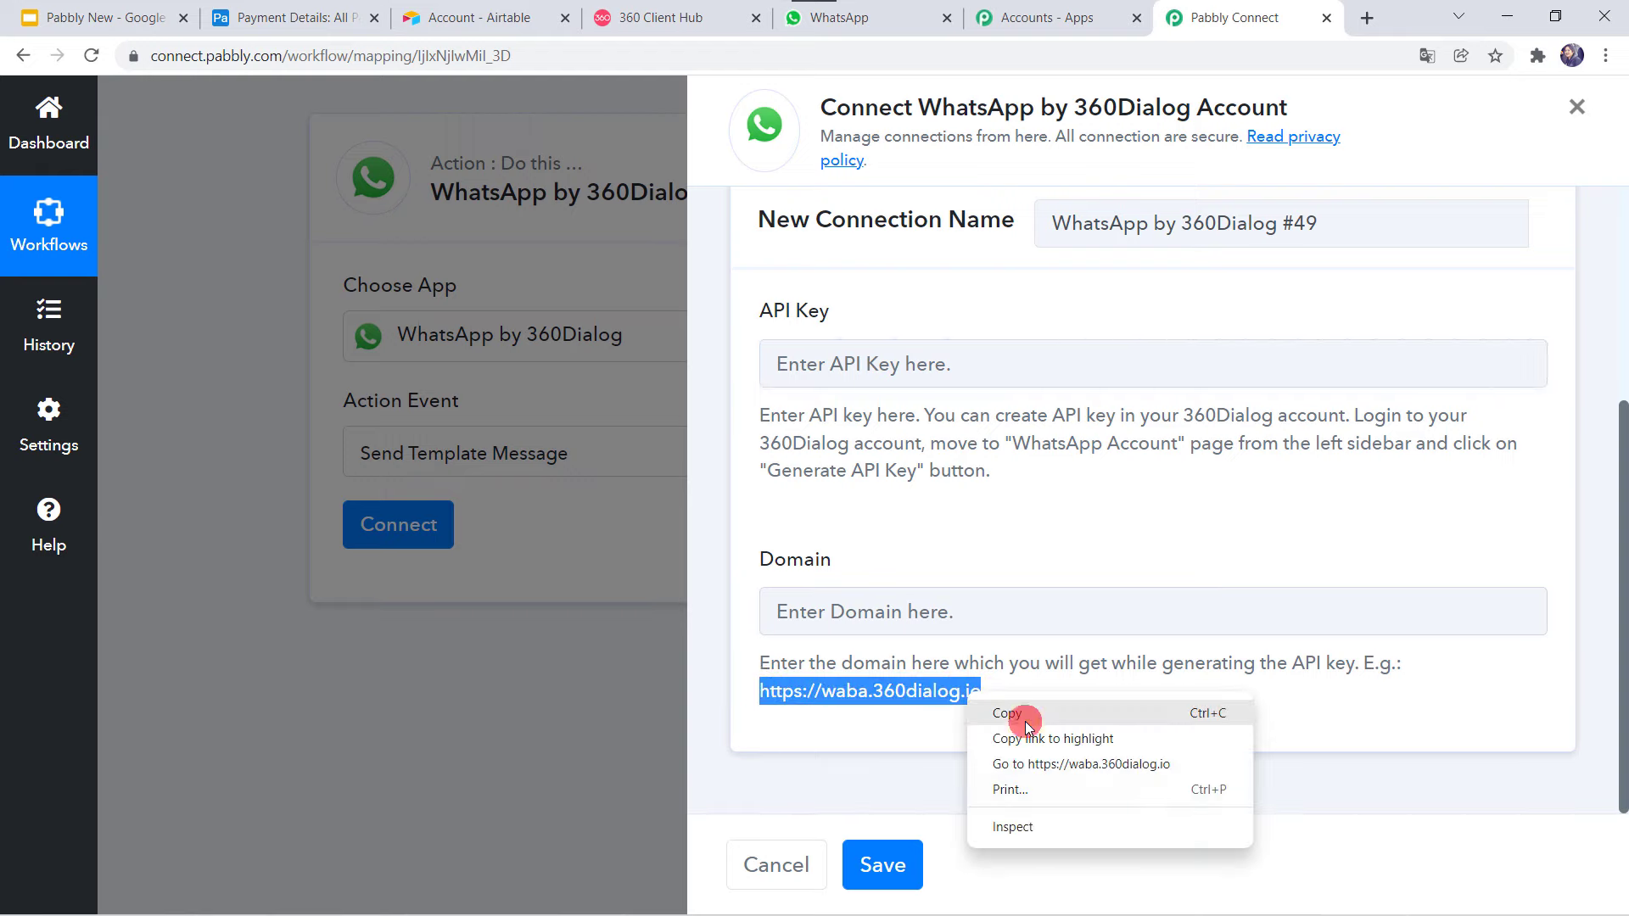
pyautogui.click(1027, 721)
pyautogui.click(928, 611)
pyautogui.rightClick(928, 611)
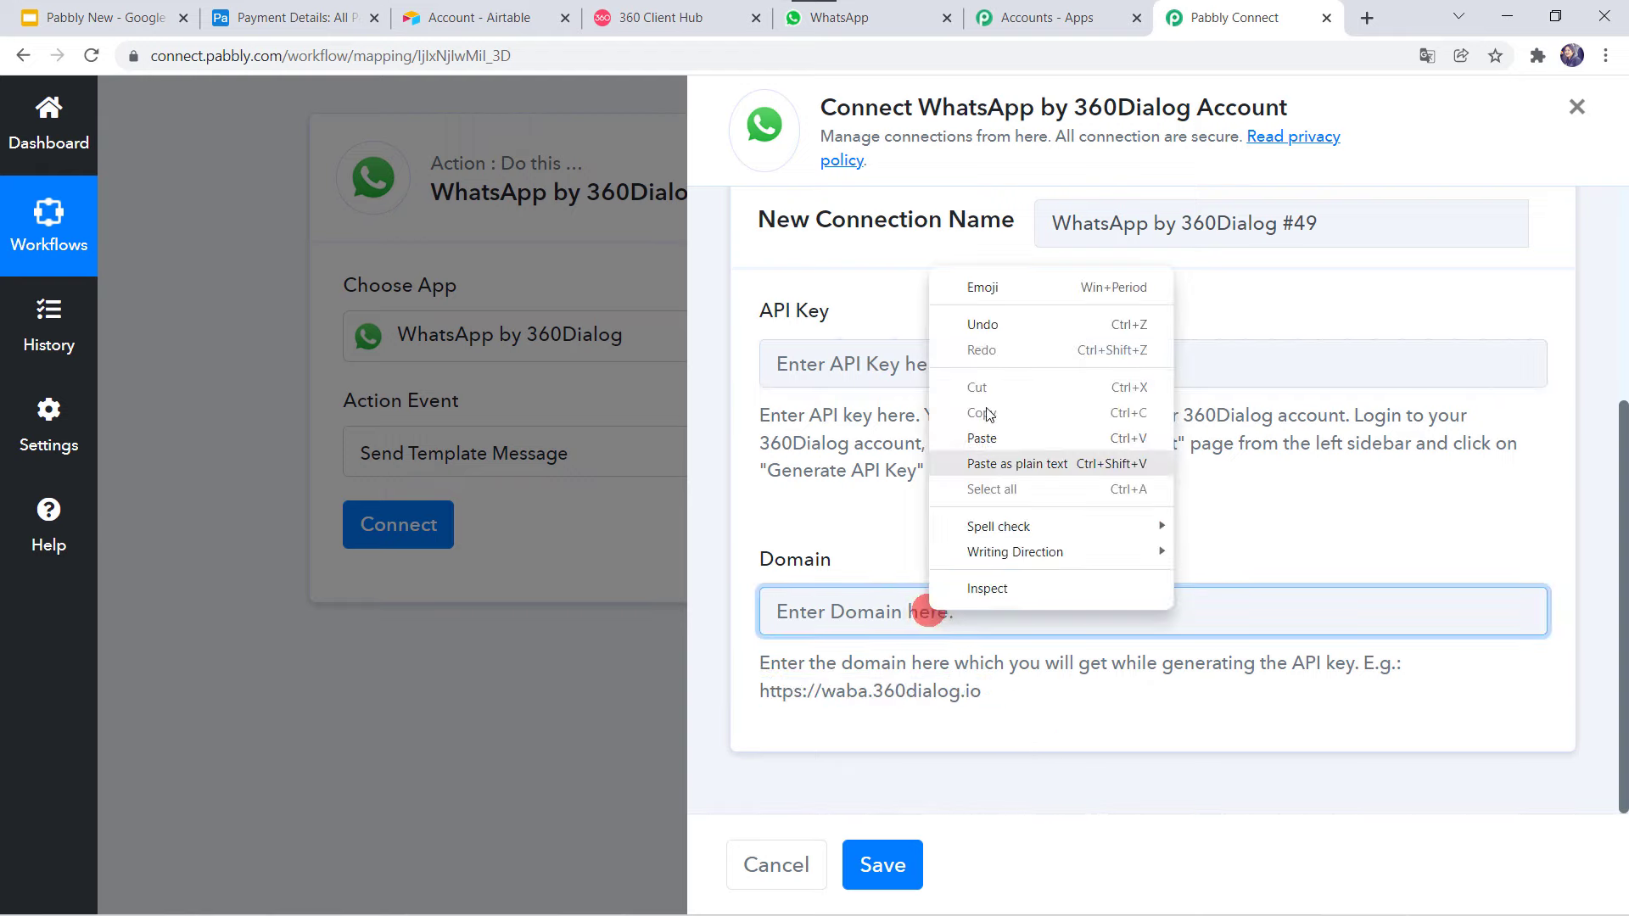
pyautogui.click(982, 438)
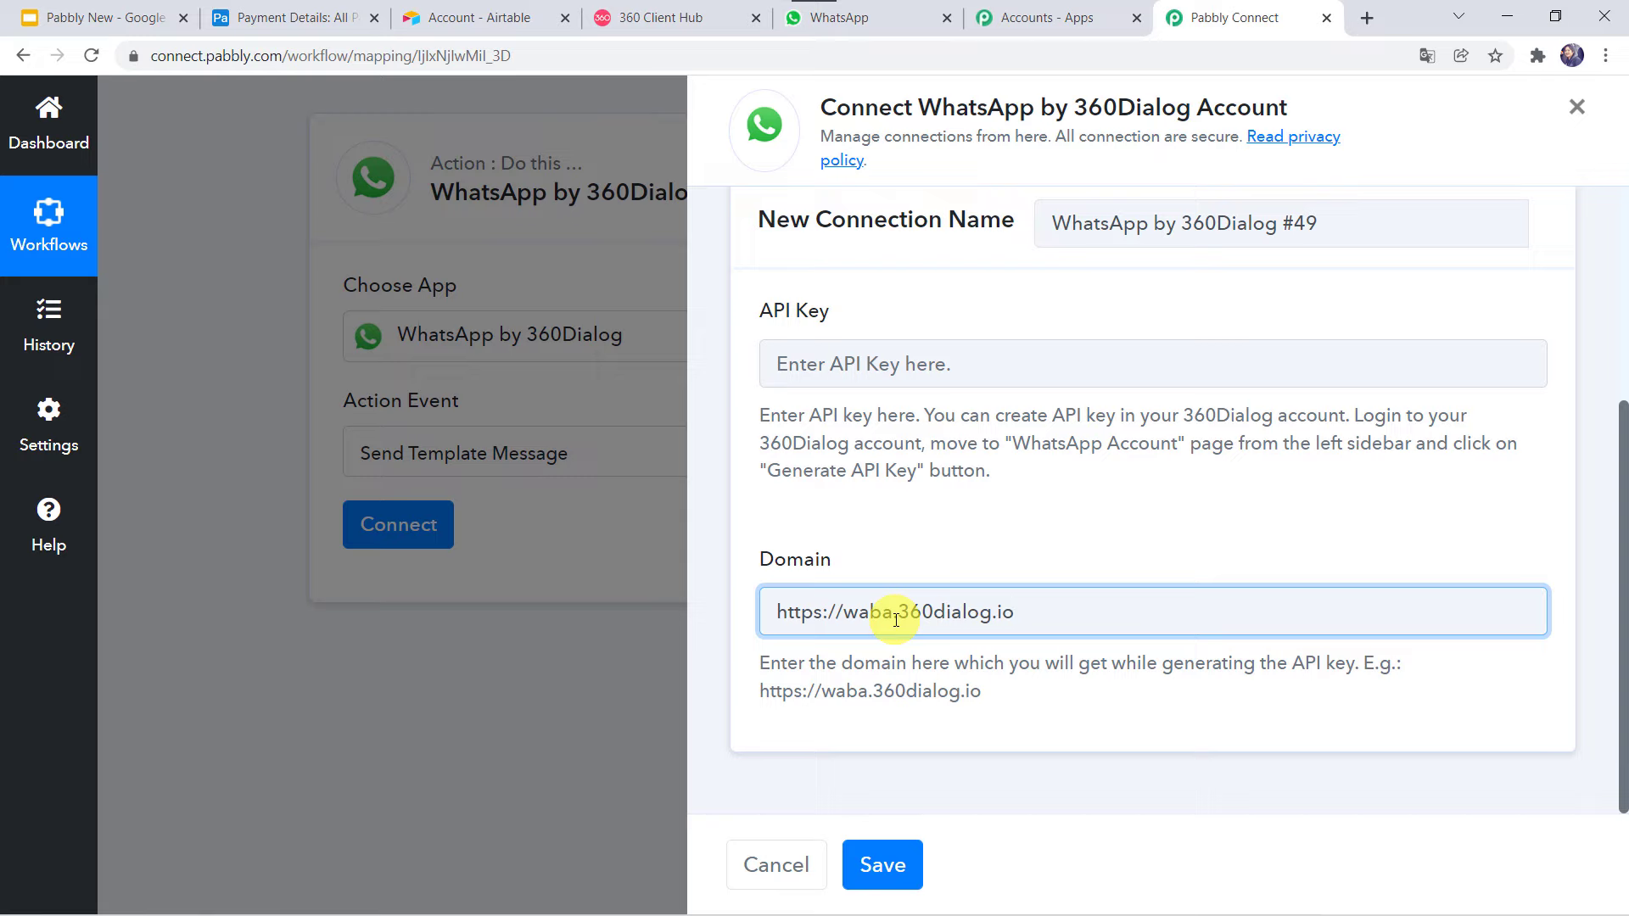
# Switch to the existing Final Connection For WhatsApp connection and save it.
pyautogui.click(813, 363)
pyautogui.click(840, 624)
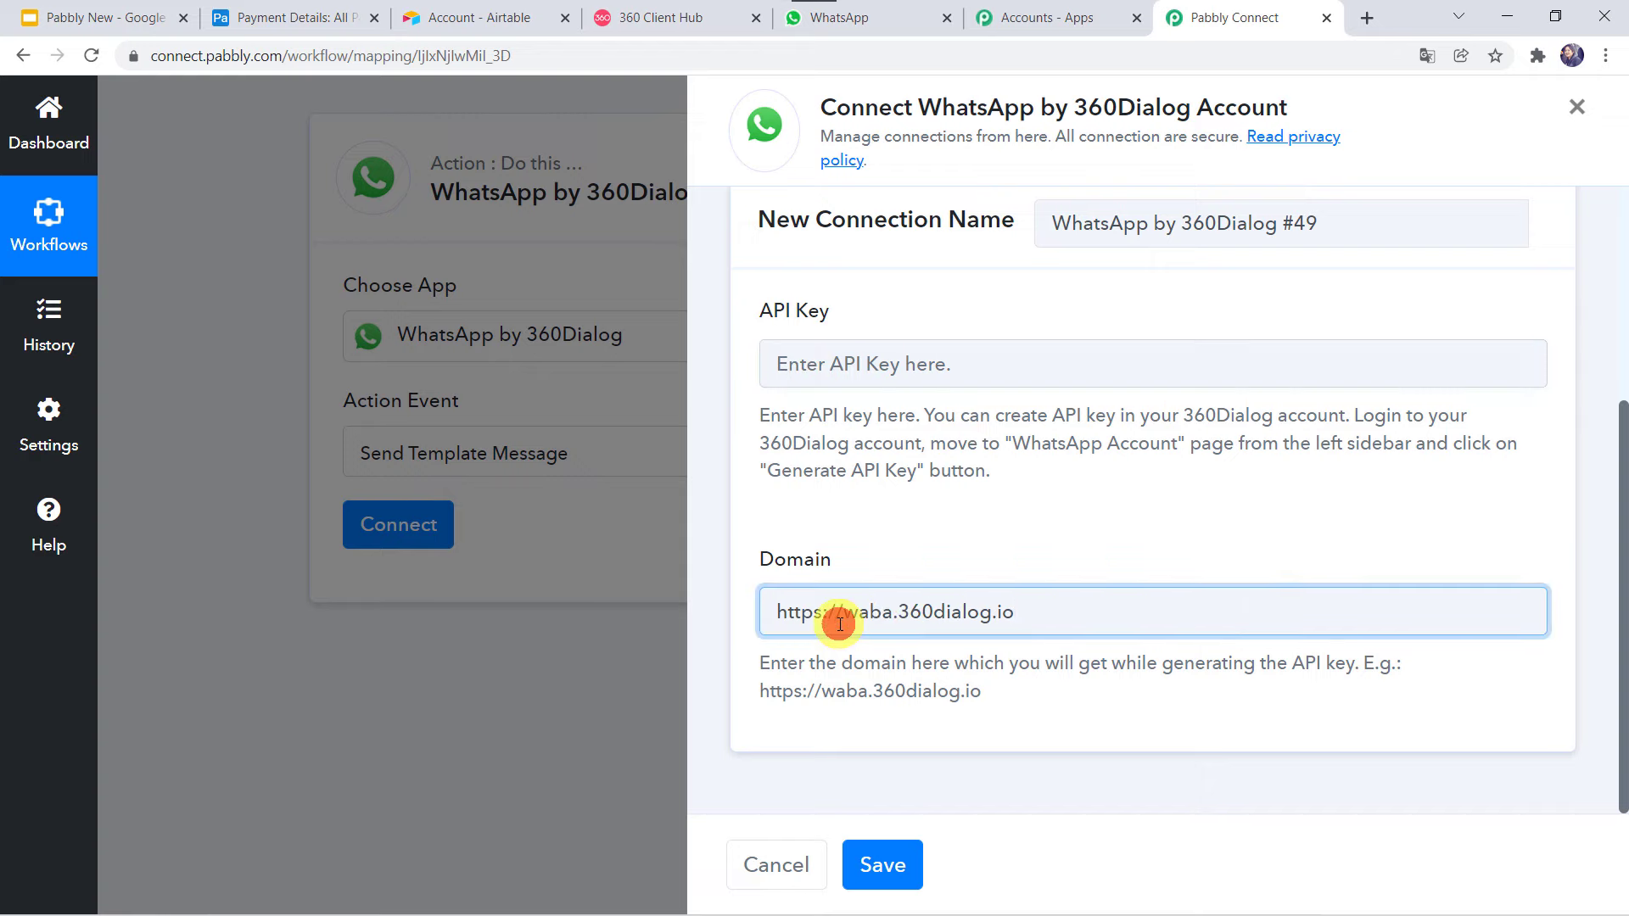
pyautogui.click(862, 864)
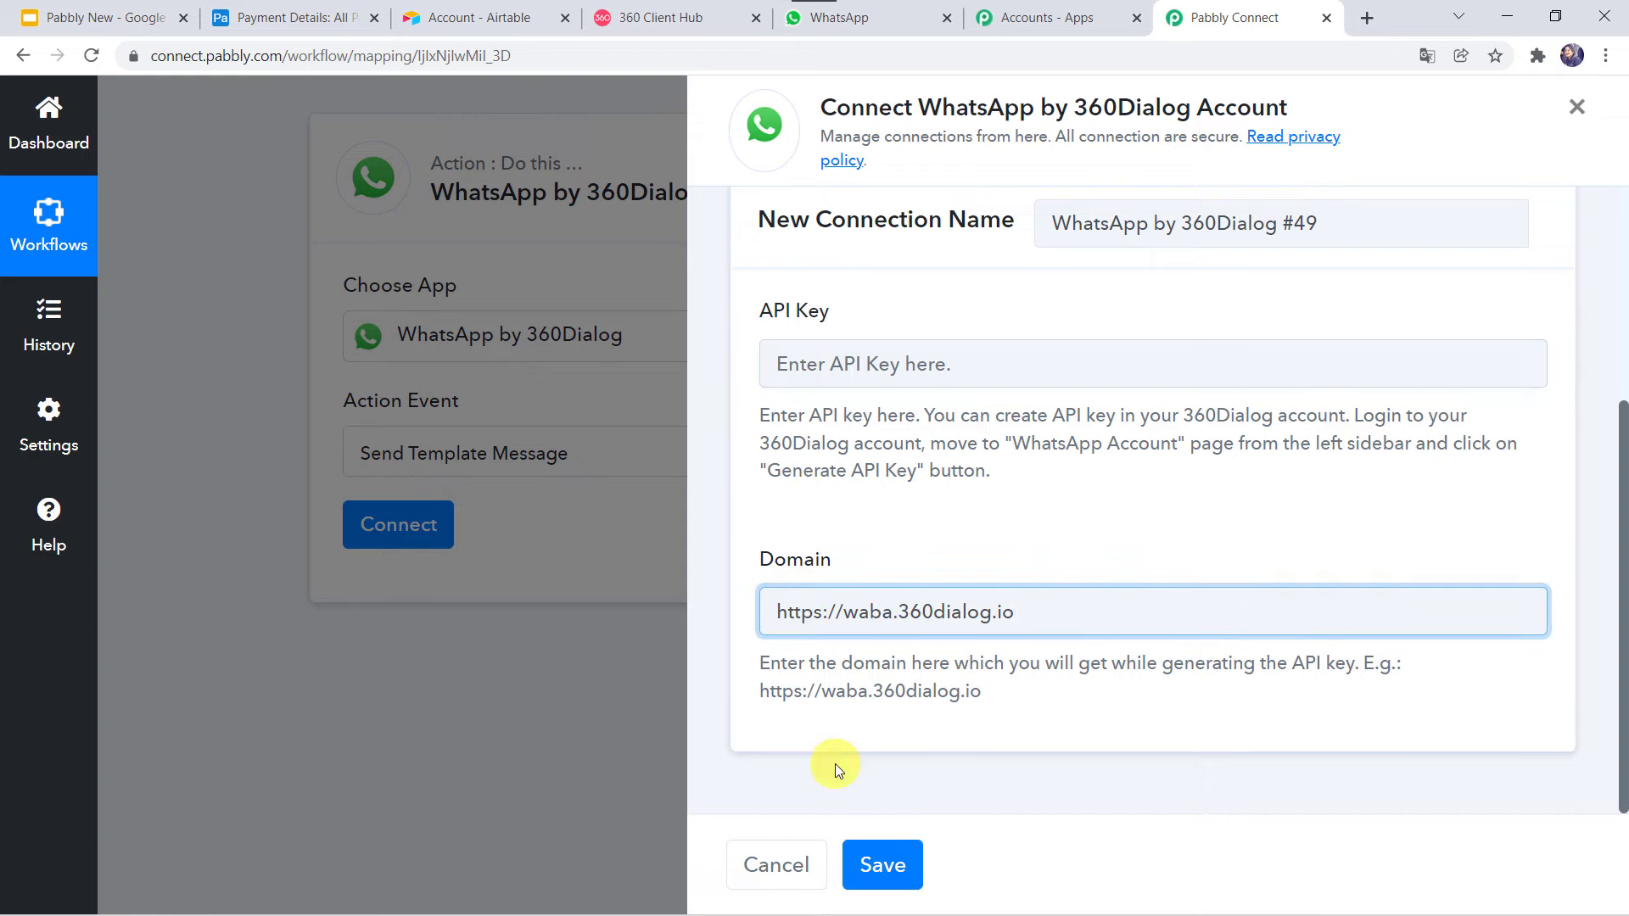
pyautogui.scroll(4, 845, 473)
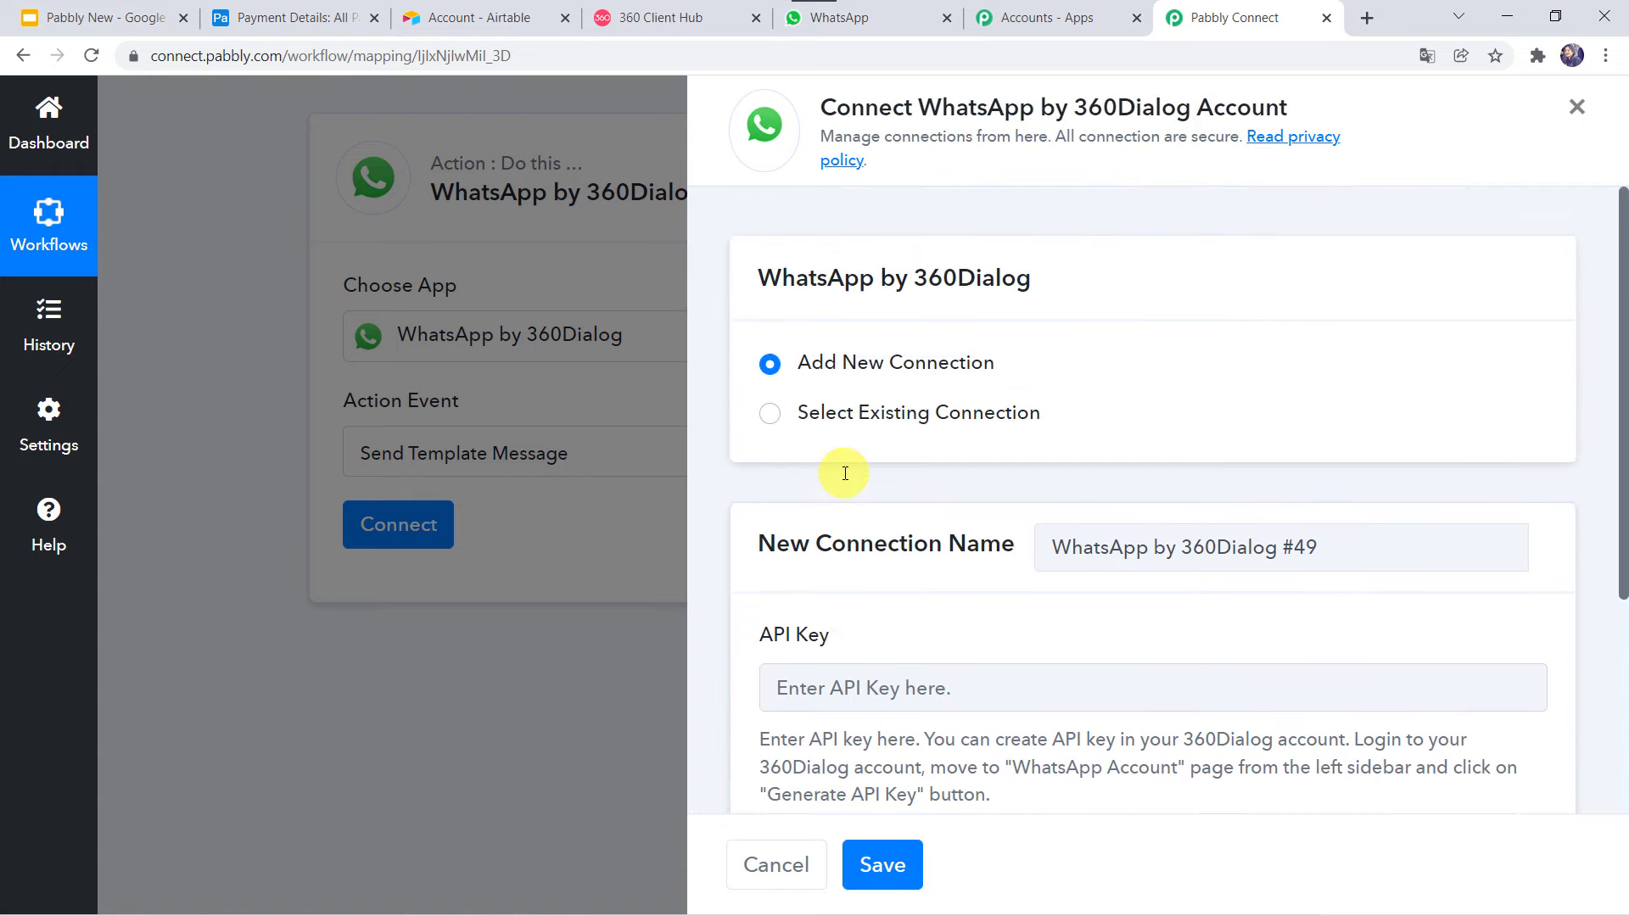
pyautogui.click(864, 412)
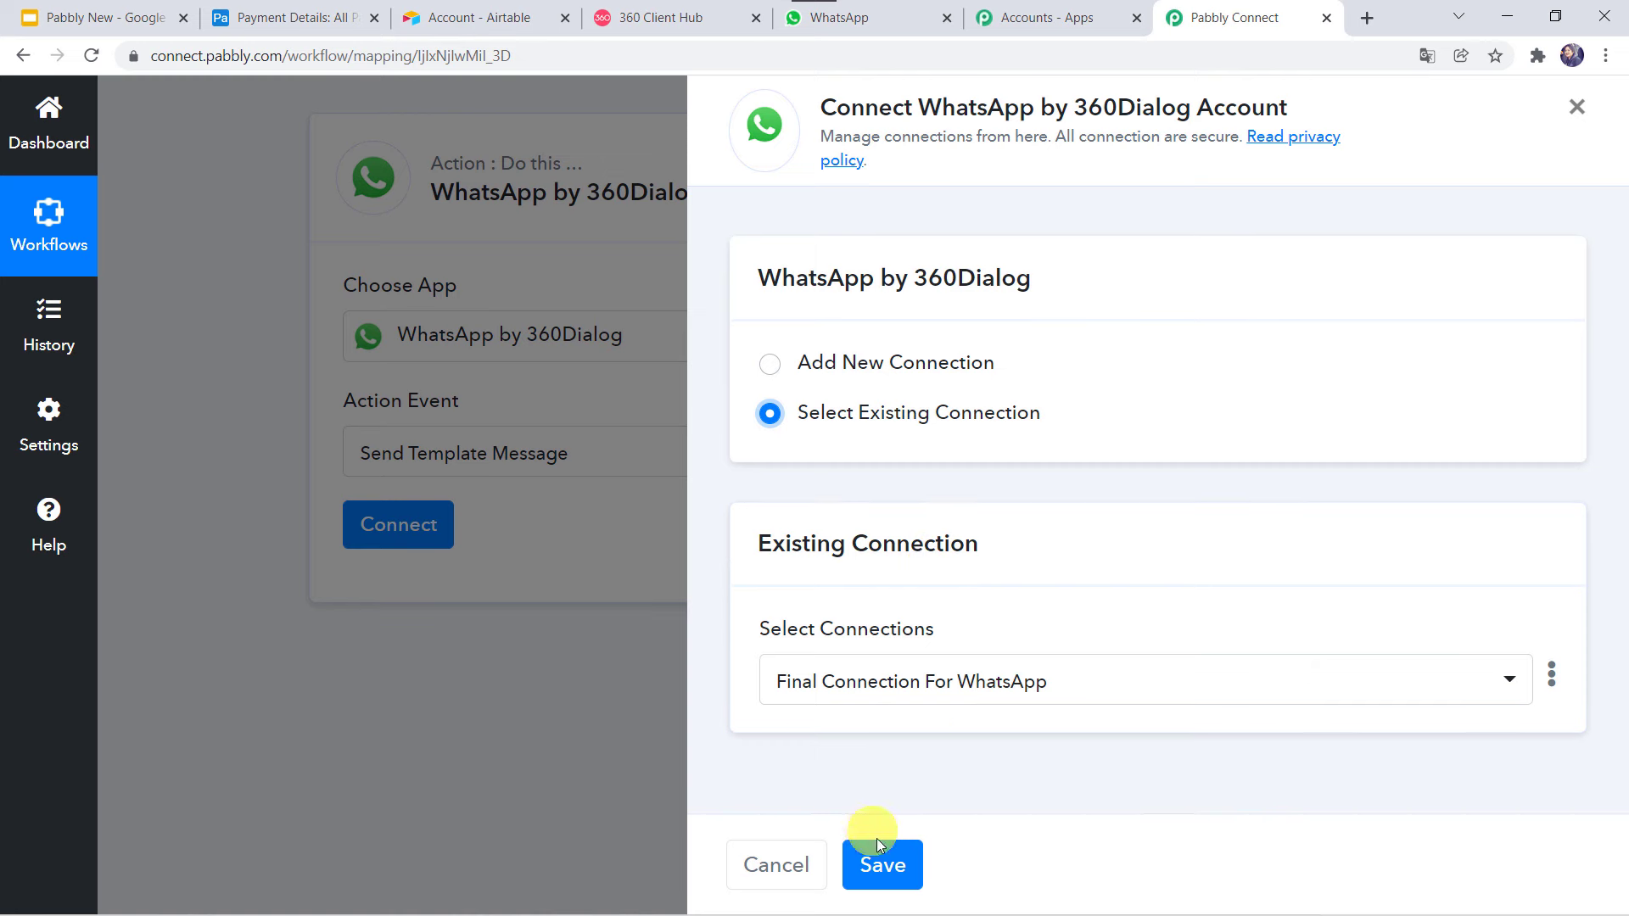
pyautogui.click(882, 863)
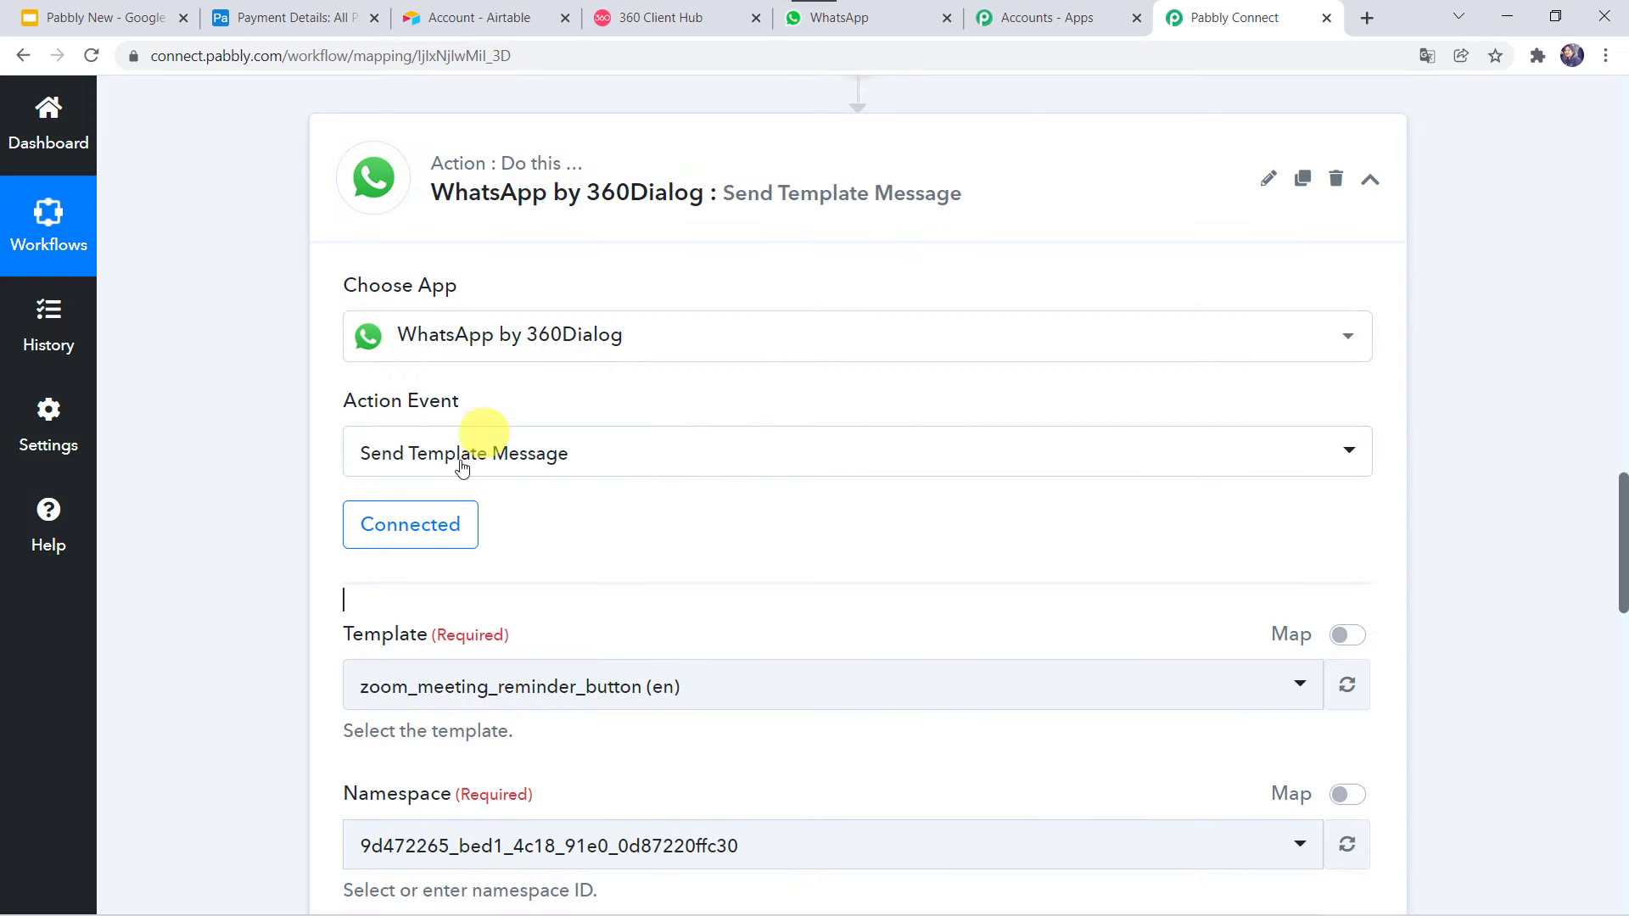
# Check the zoom_meeting_reminder_button template with language code en, then go to 360 Client Hub.
pyautogui.scroll(-3, 639, 536)
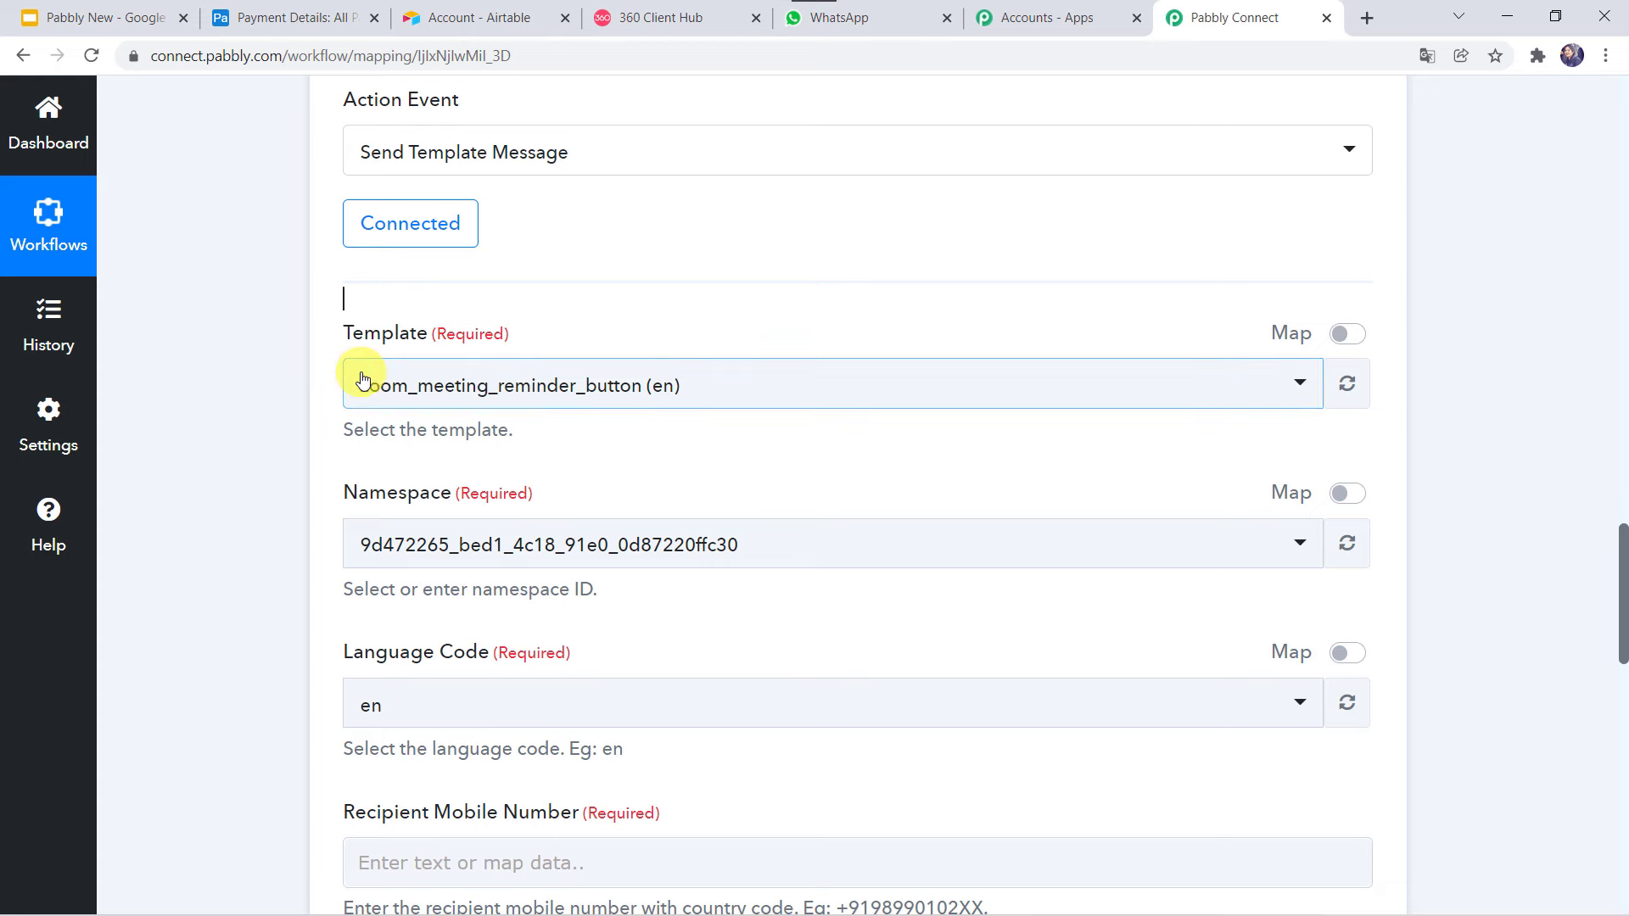
pyautogui.click(662, 15)
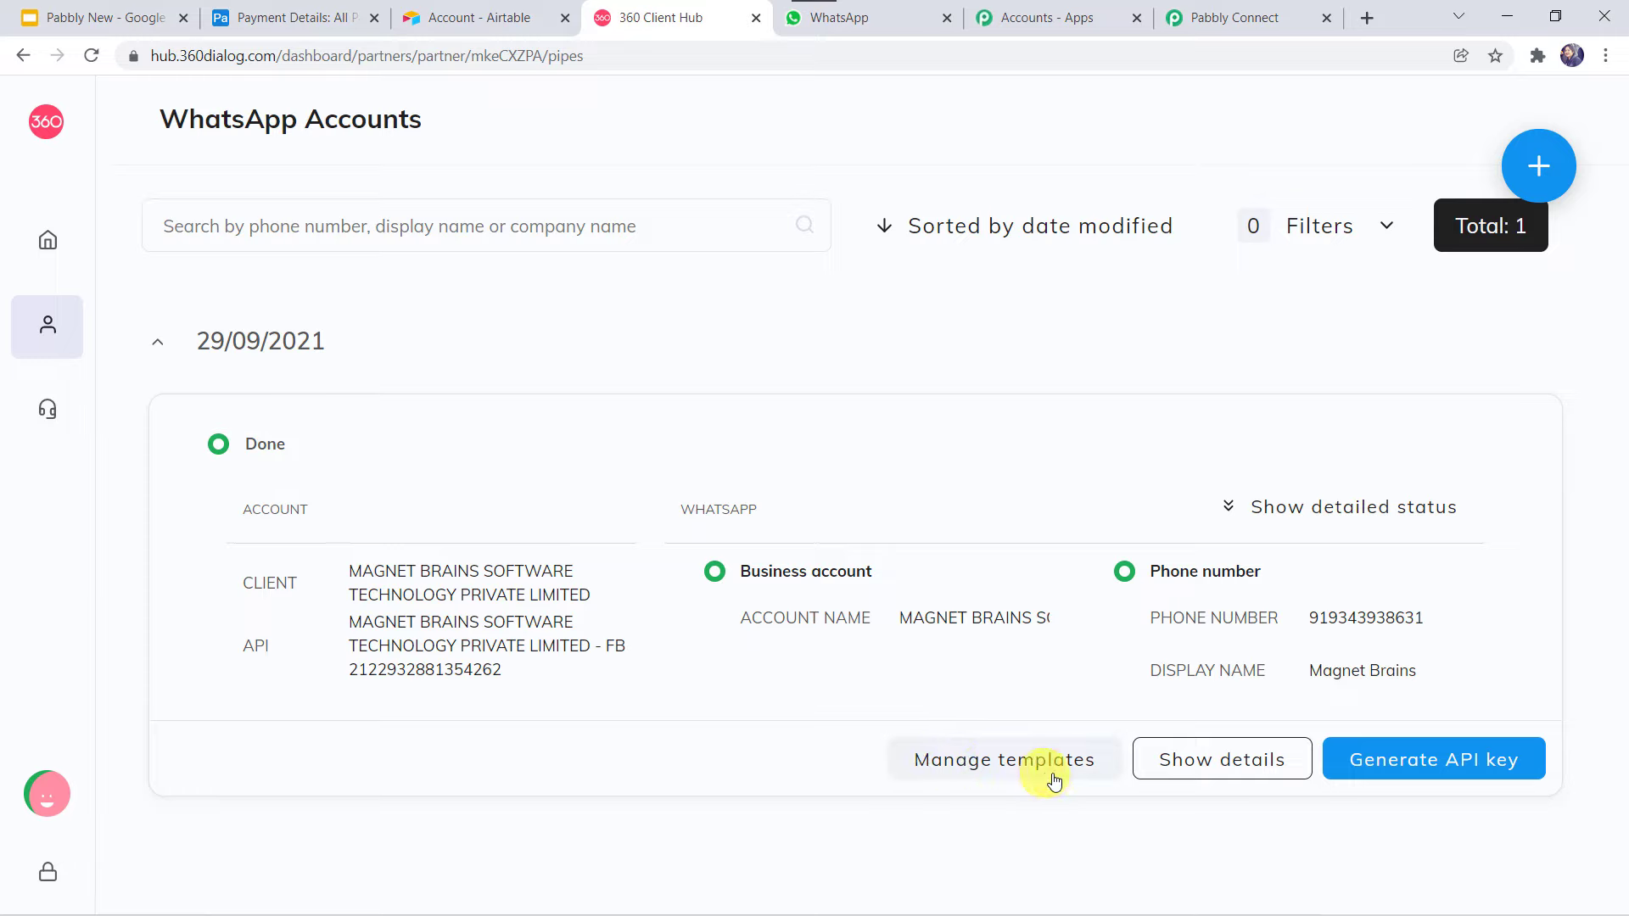
# Open the WhatsApp account's message templates list.
pyautogui.click(1019, 761)
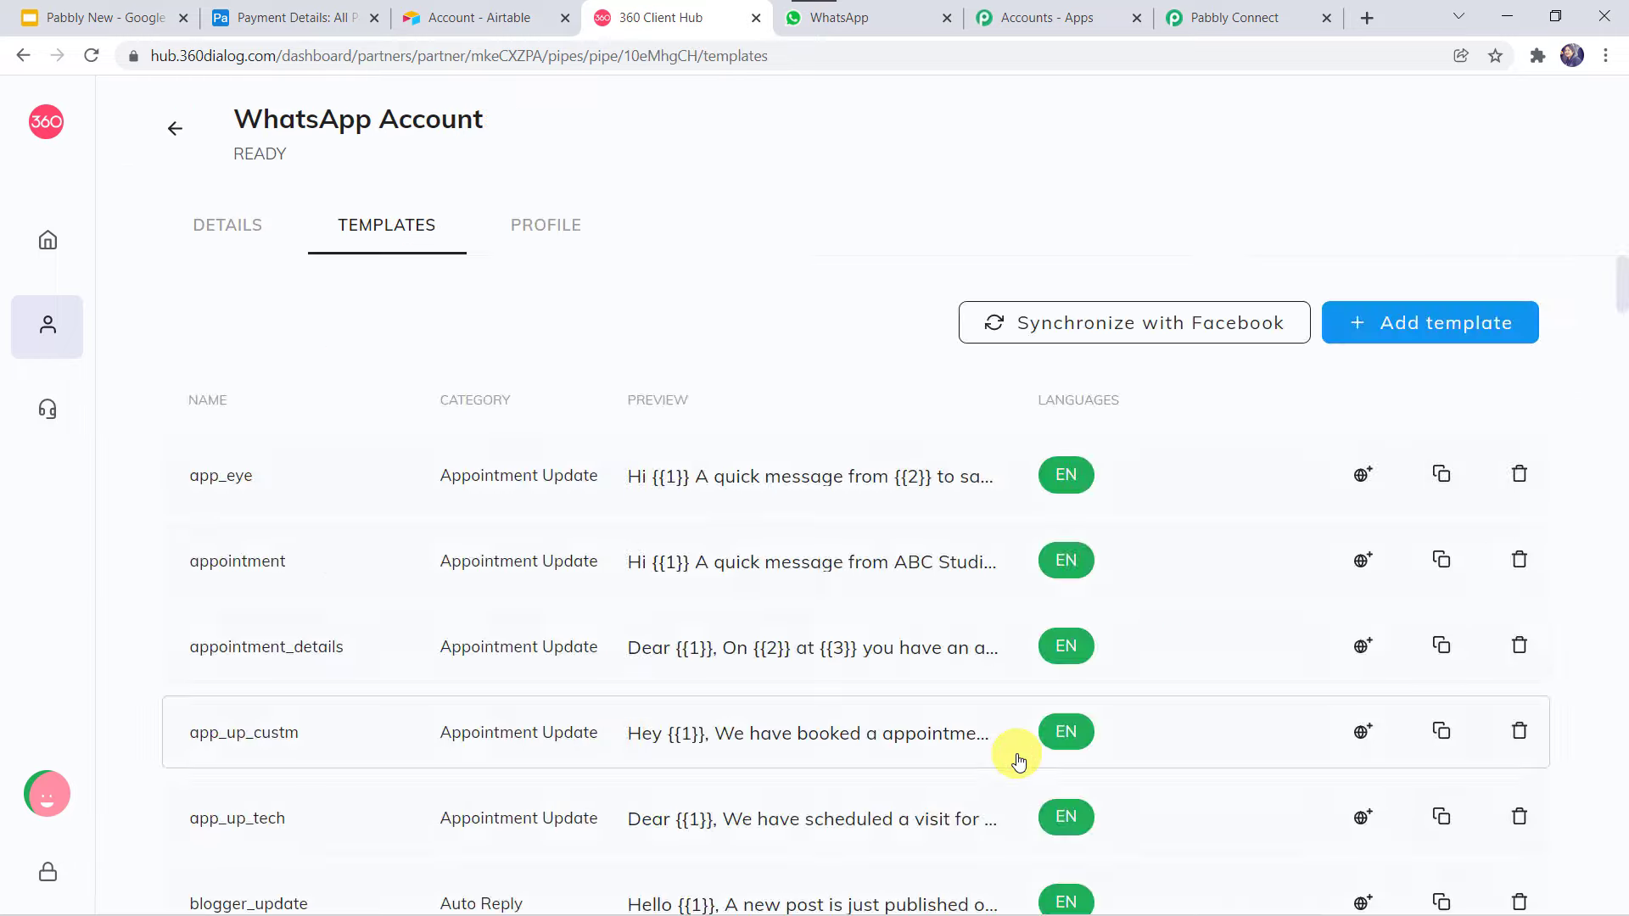
pyautogui.scroll(-6, 720, 711)
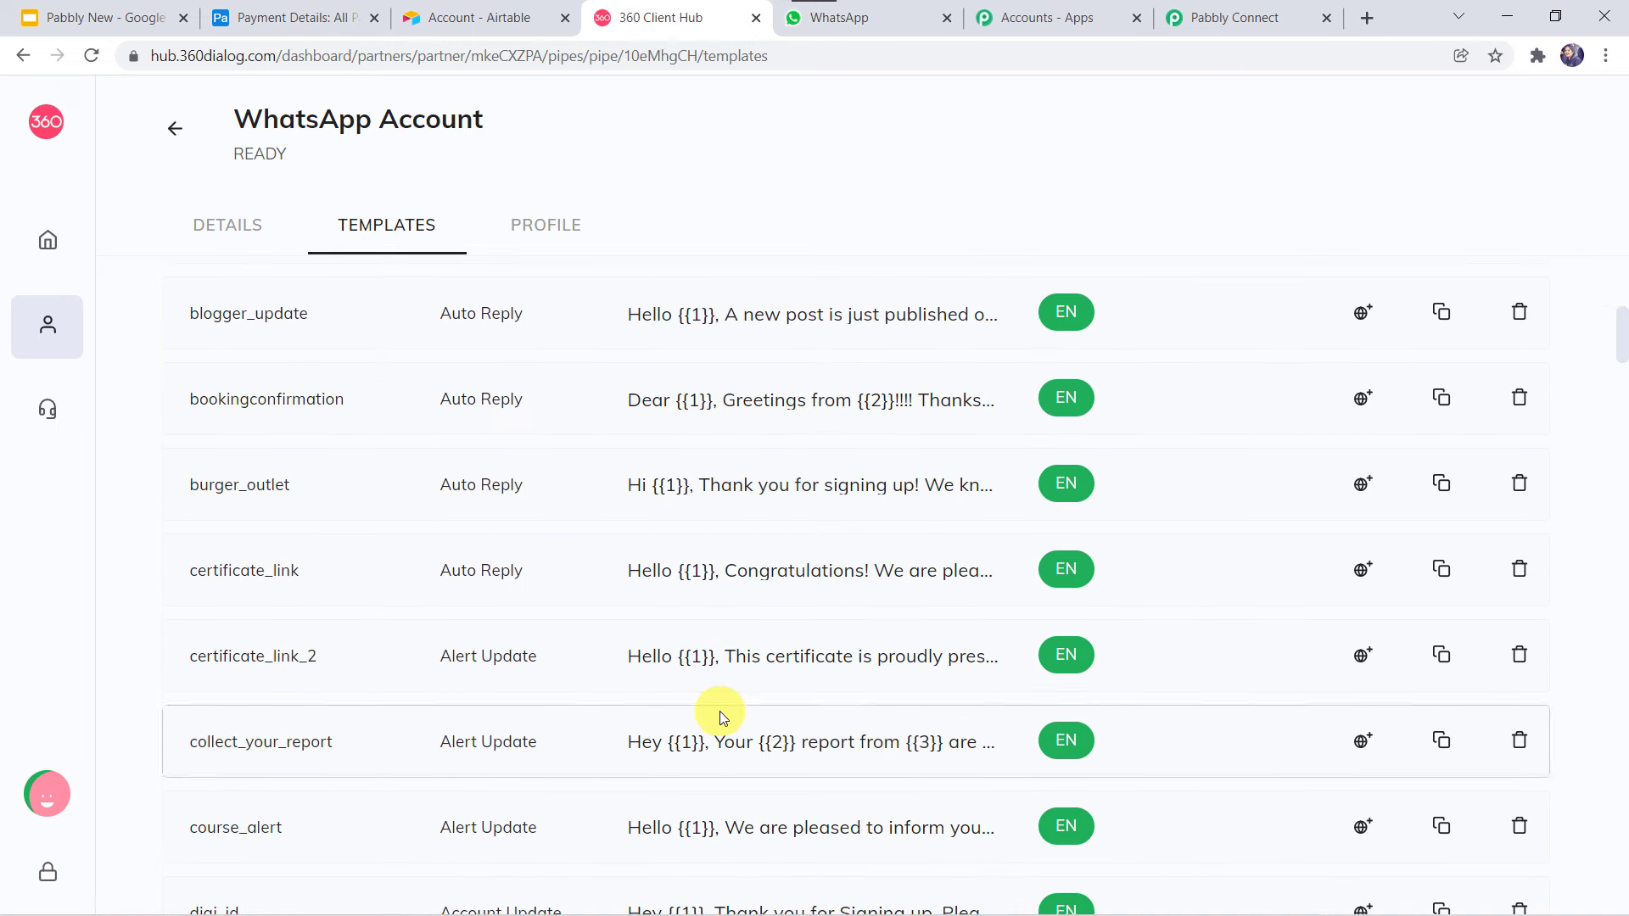
pyautogui.scroll(-6, 720, 711)
pyautogui.scroll(12, 720, 711)
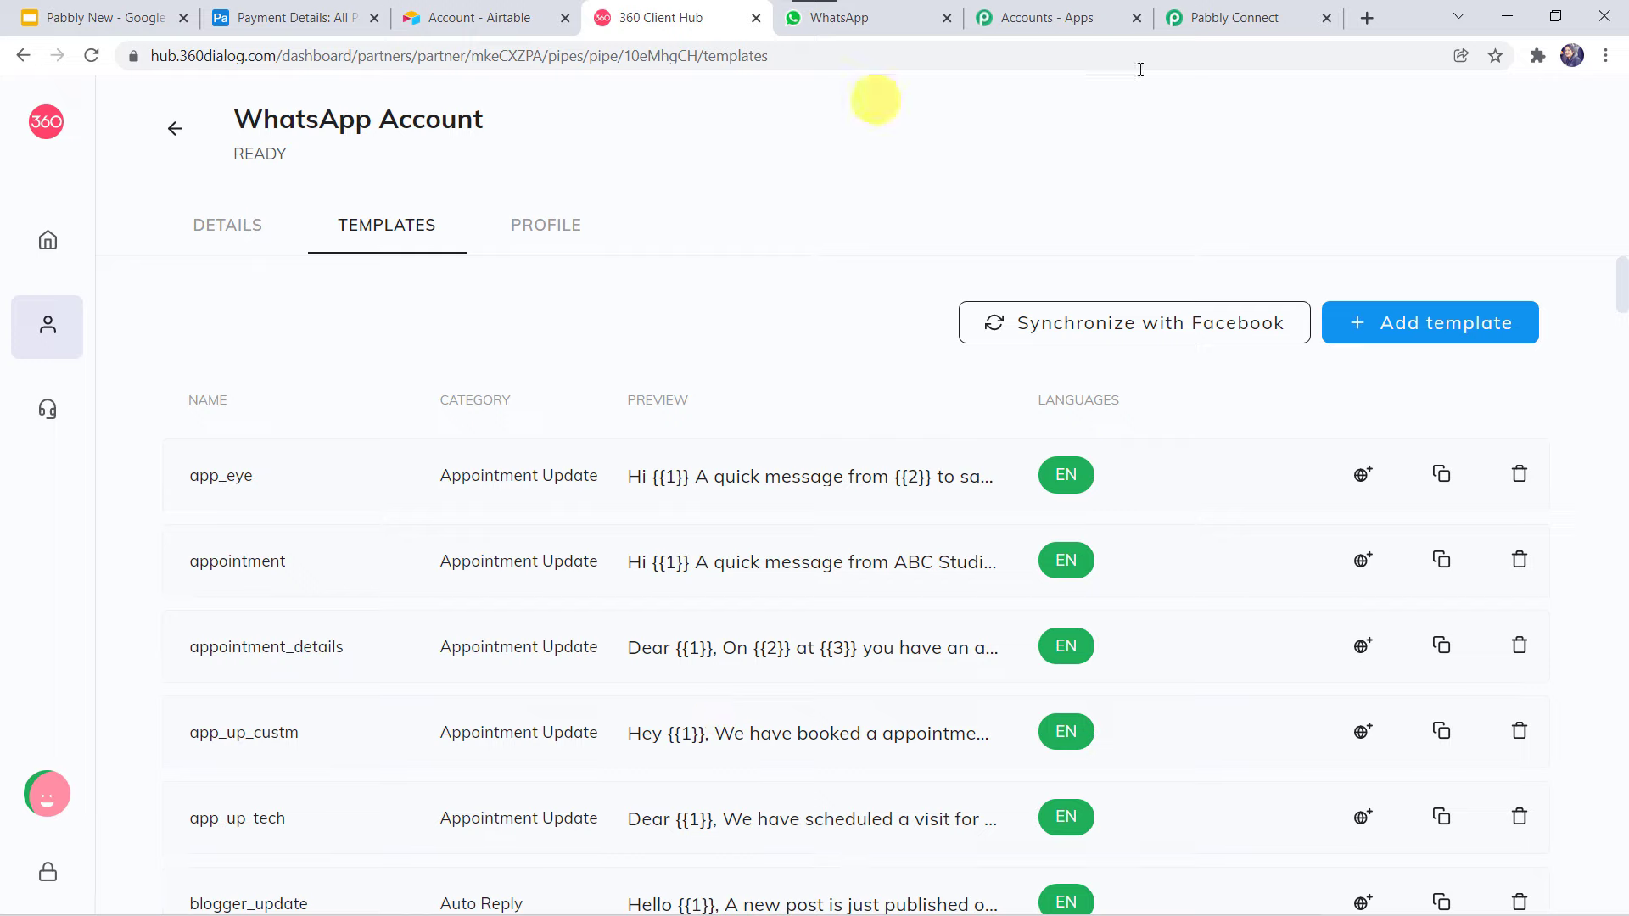
# Start a new template and look through the Category and Language dropdowns.
pyautogui.click(1402, 330)
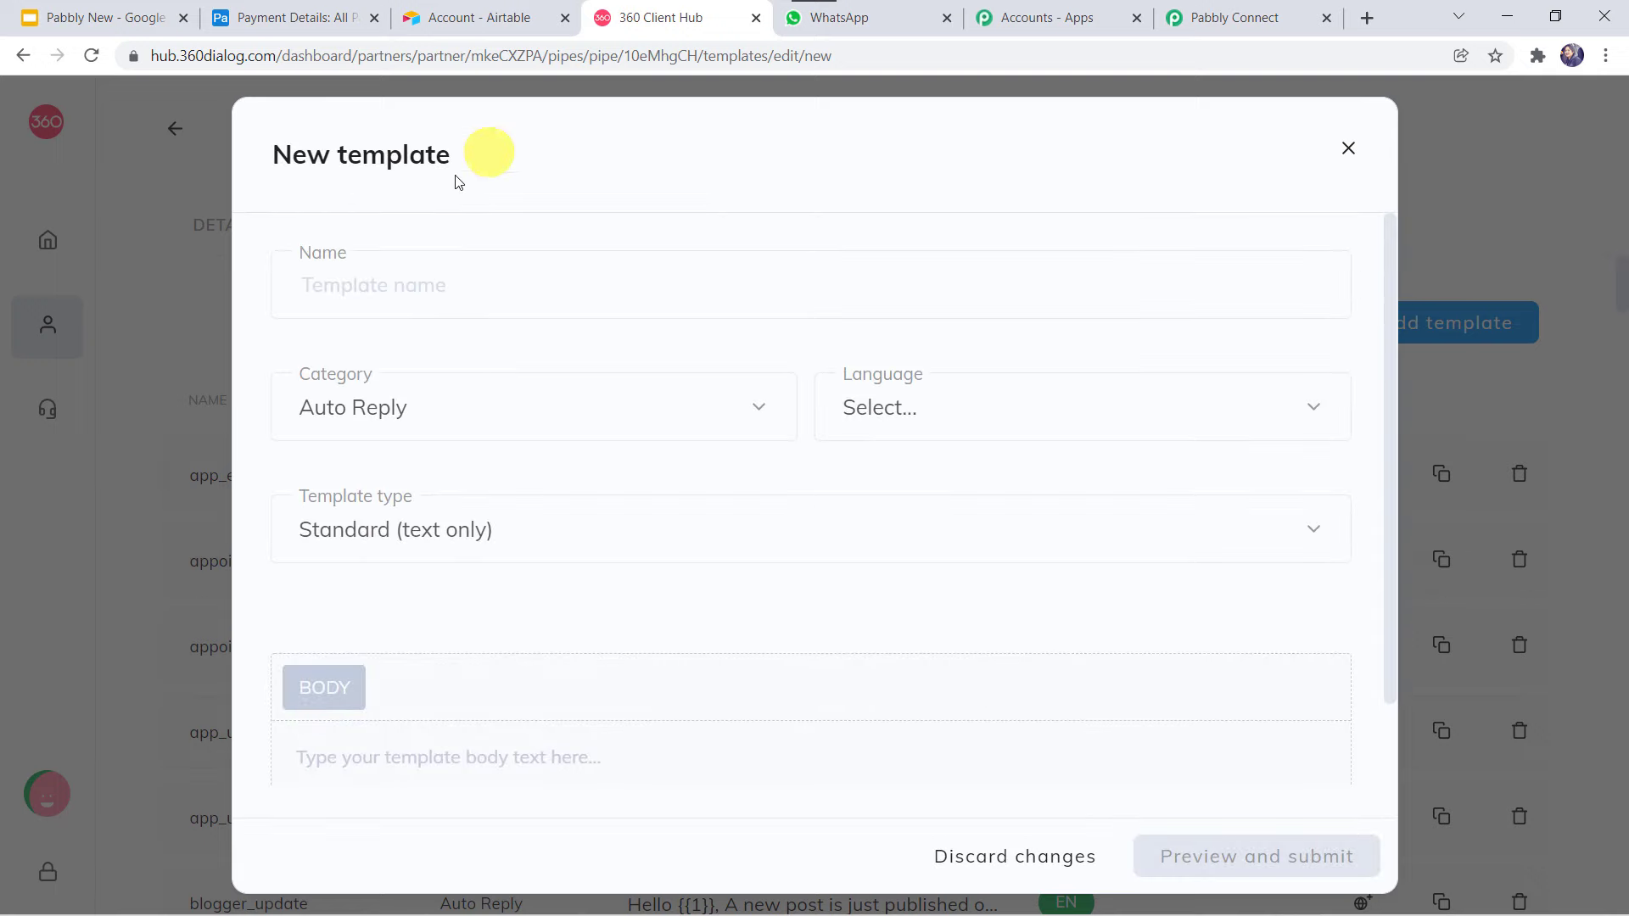
pyautogui.click(405, 272)
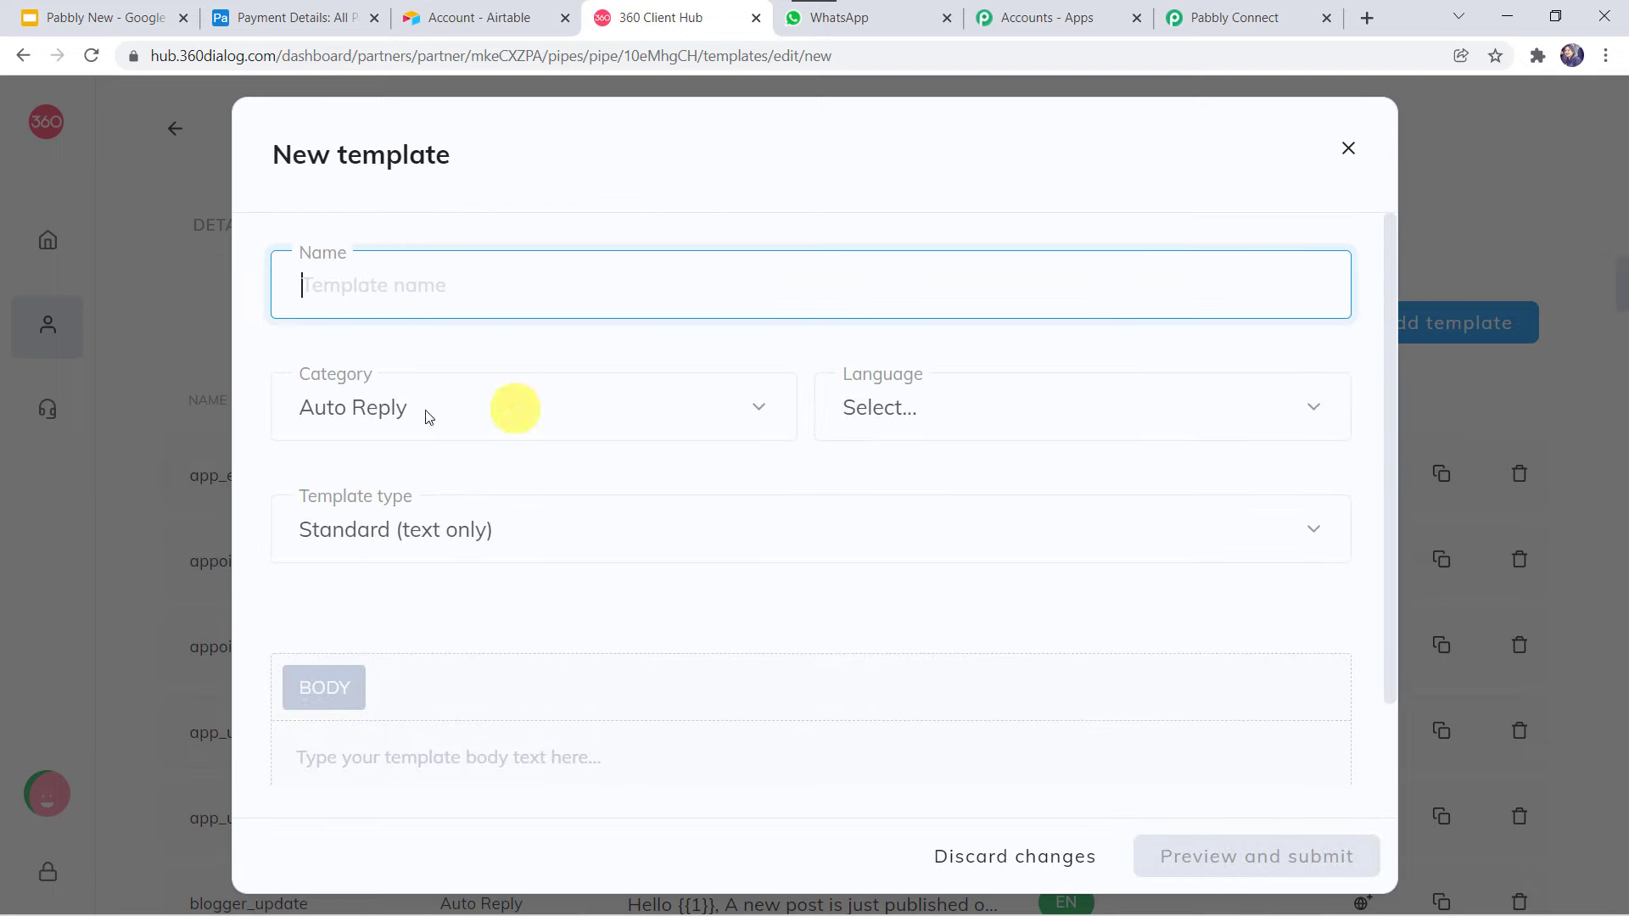
pyautogui.click(361, 407)
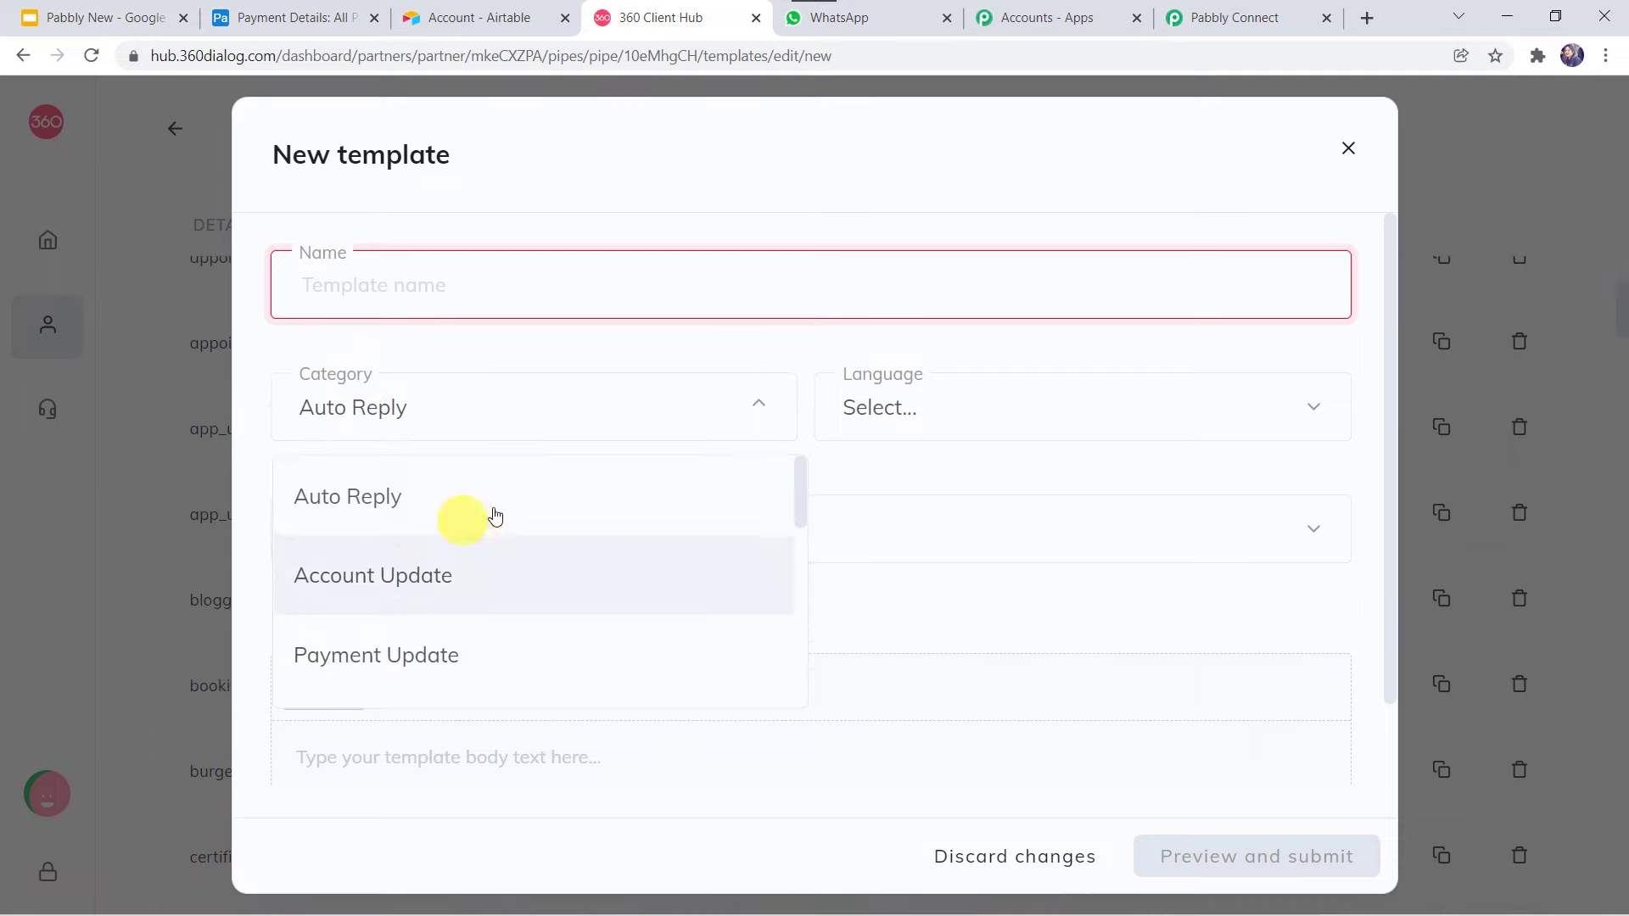
pyautogui.scroll(-6, 494, 514)
pyautogui.scroll(-2, 484, 513)
pyautogui.scroll(8, 485, 514)
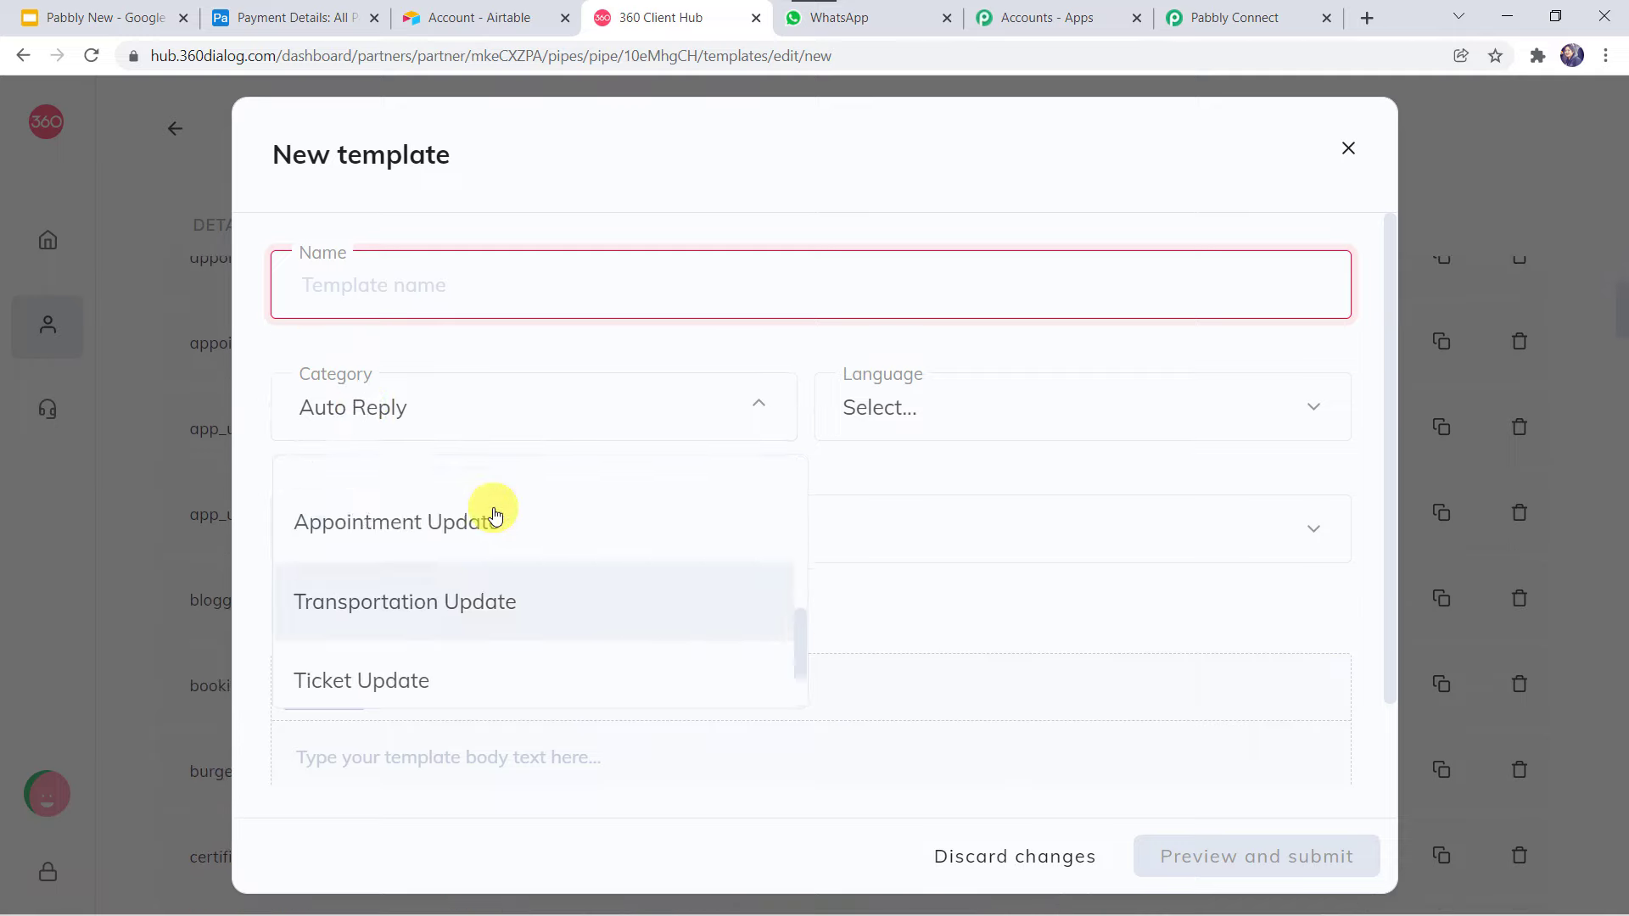
pyautogui.click(1005, 395)
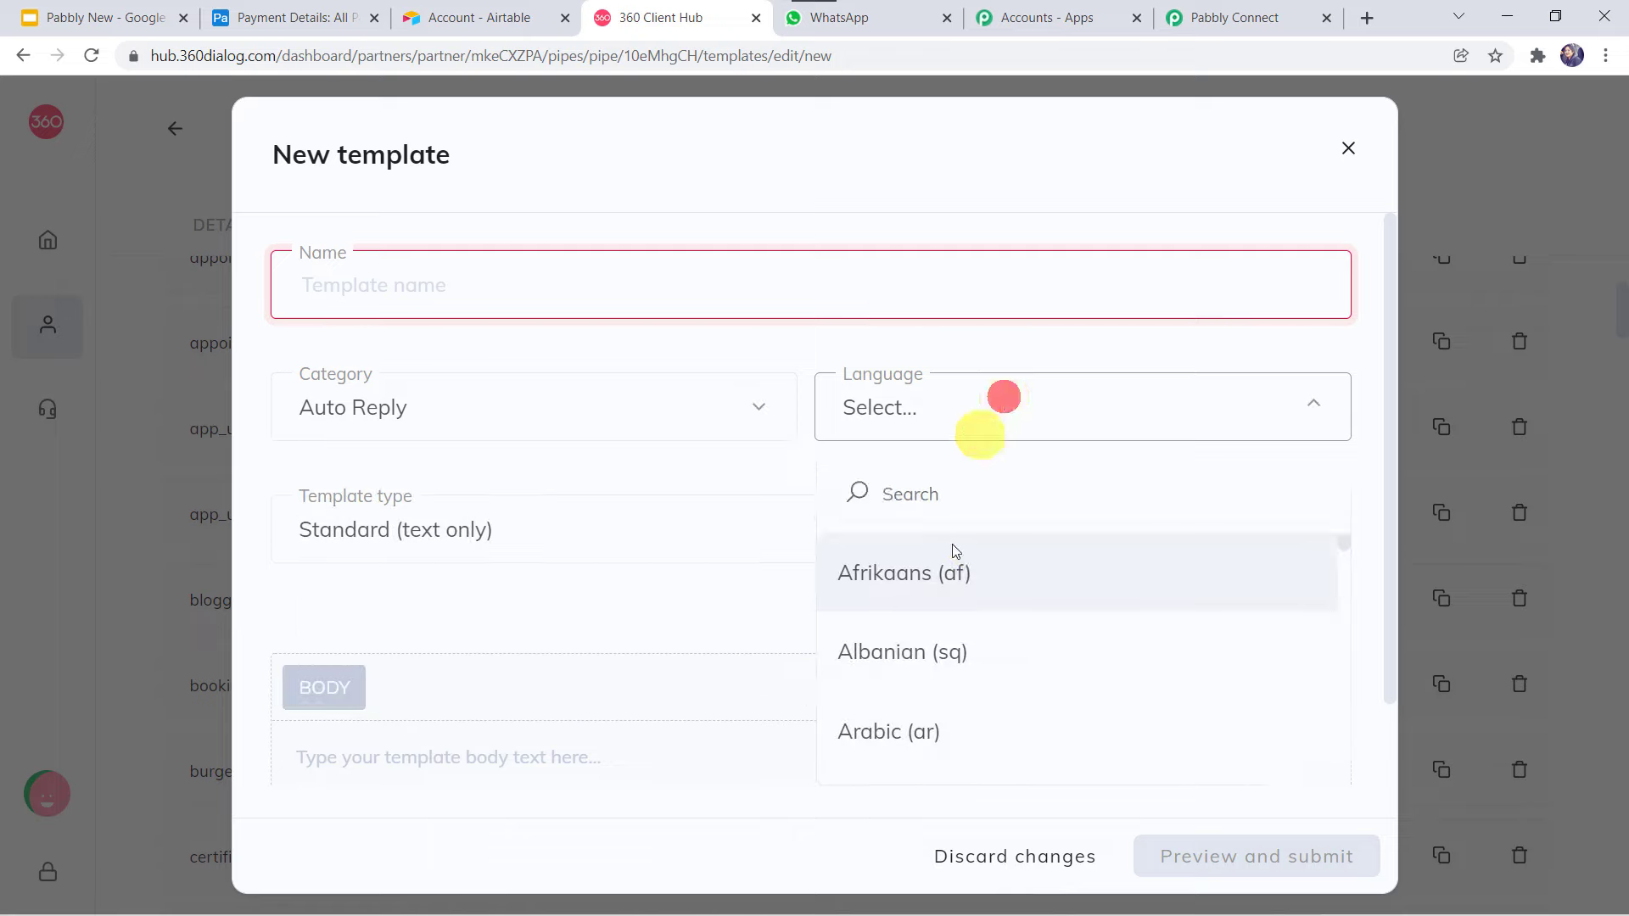
pyautogui.click(981, 433)
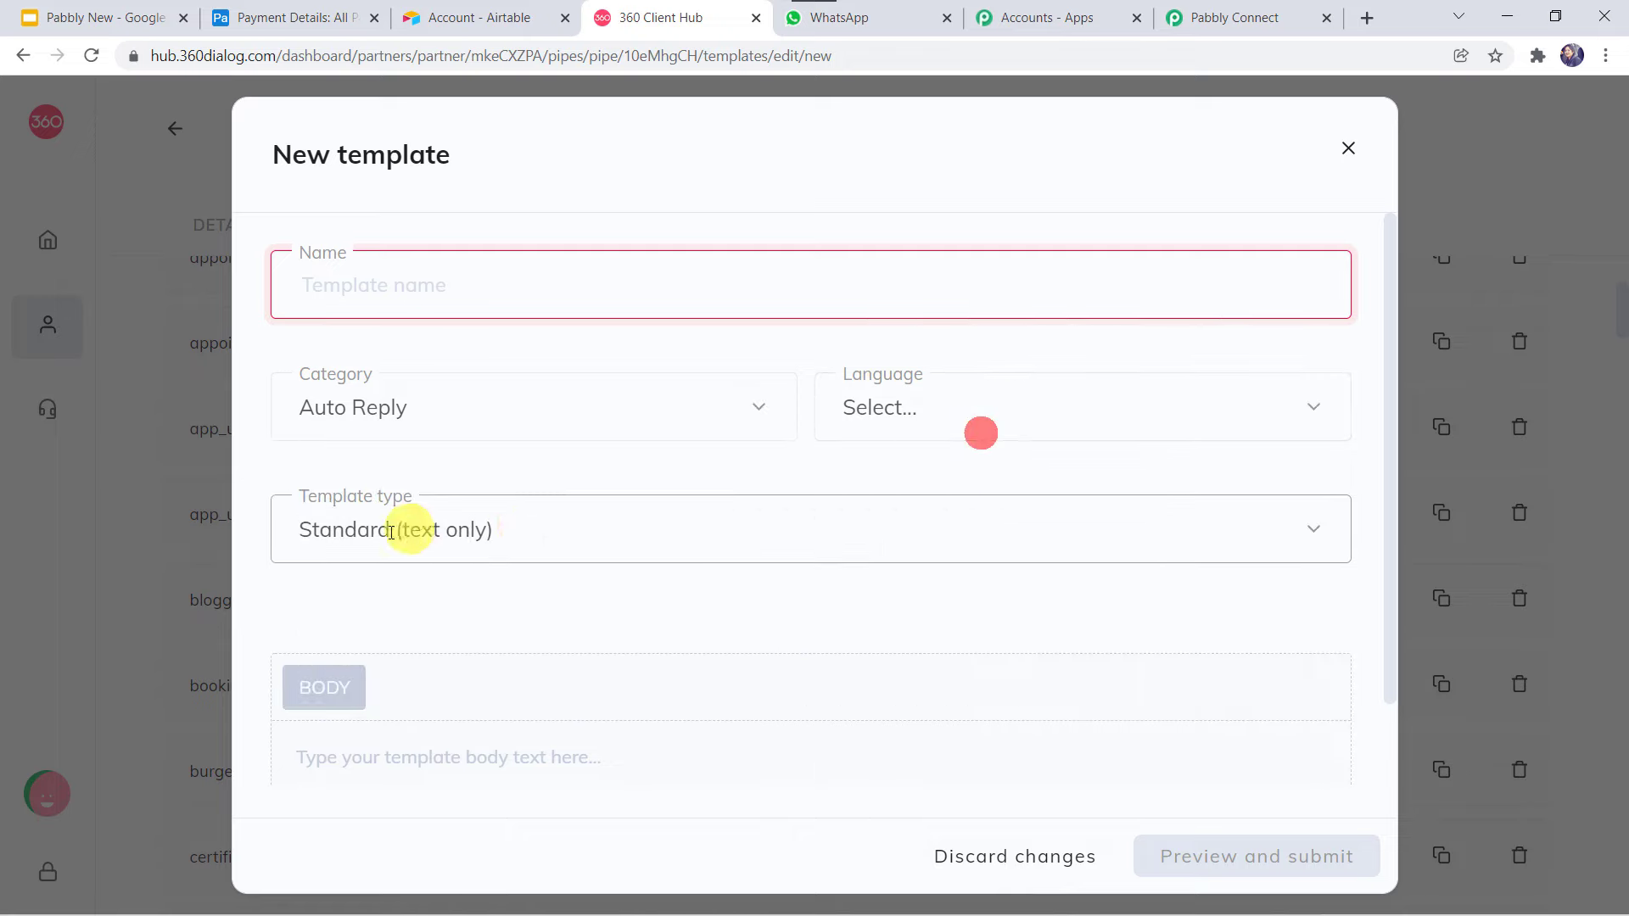
# Keep the Standard (text only) template type, review the body field, and close the form.
pyautogui.click(523, 526)
pyautogui.click(522, 526)
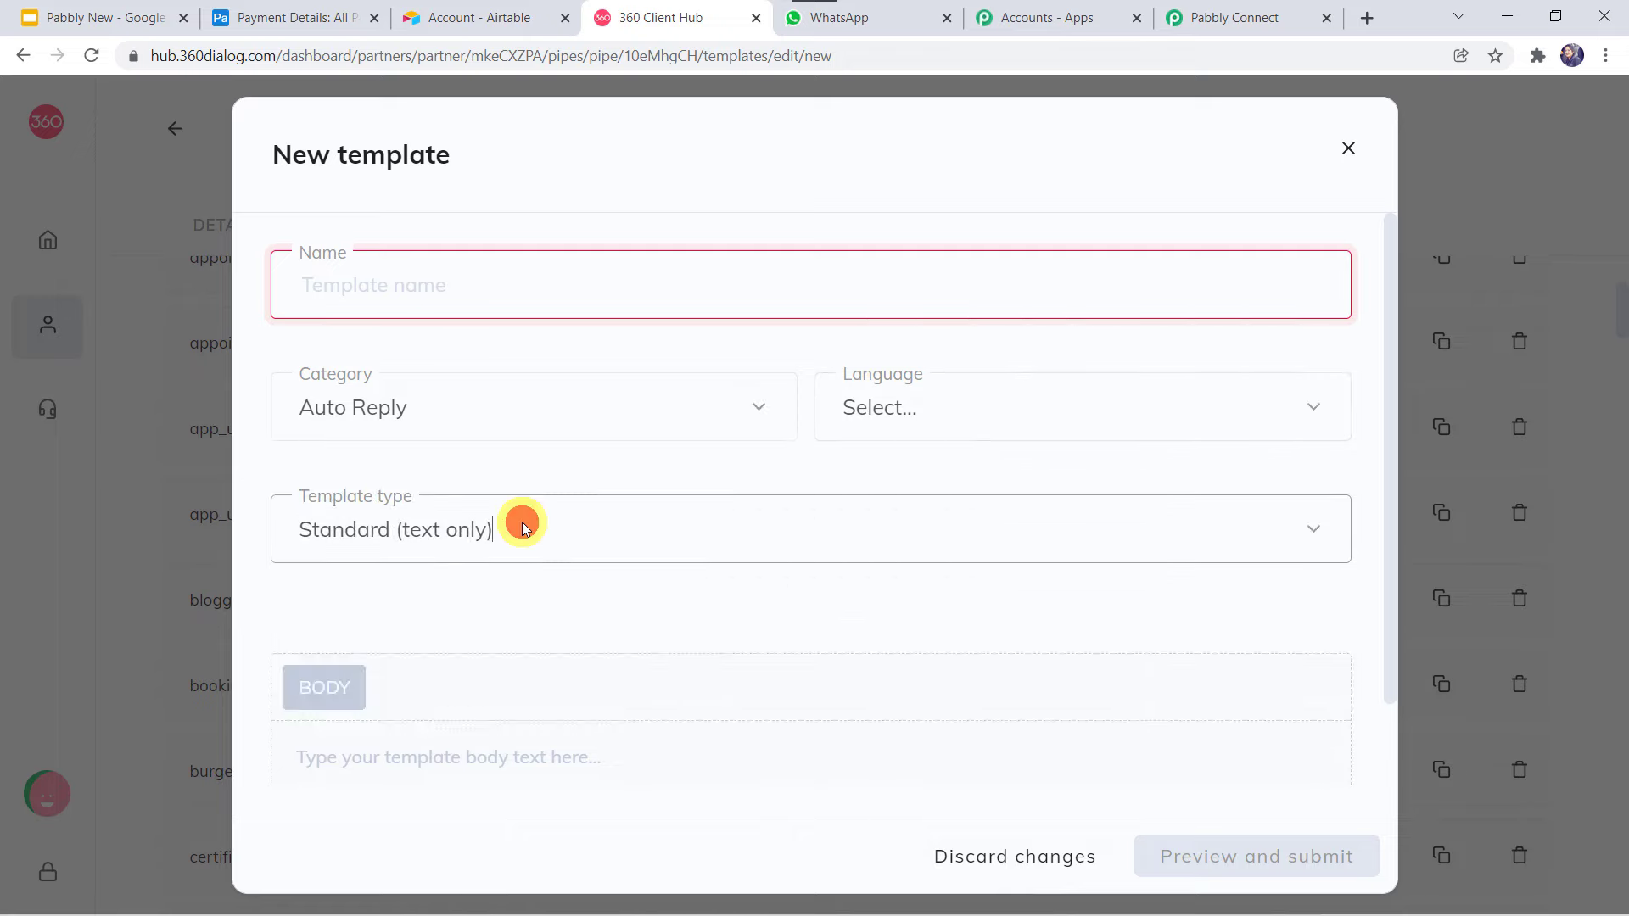
pyautogui.click(462, 750)
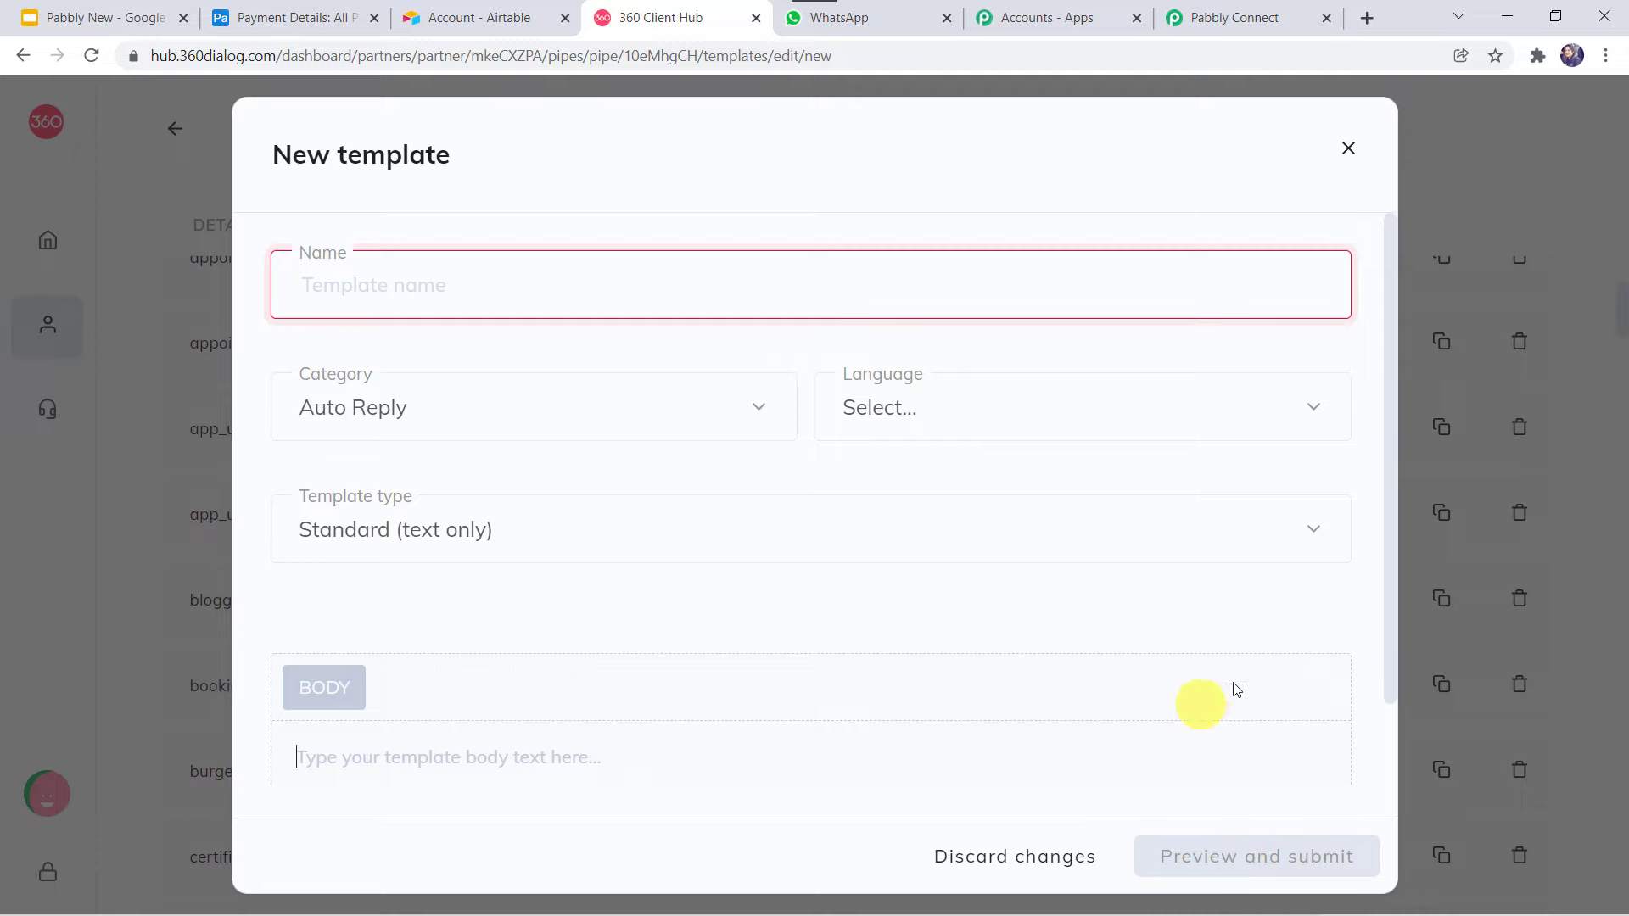
pyautogui.scroll(-2, 1254, 691)
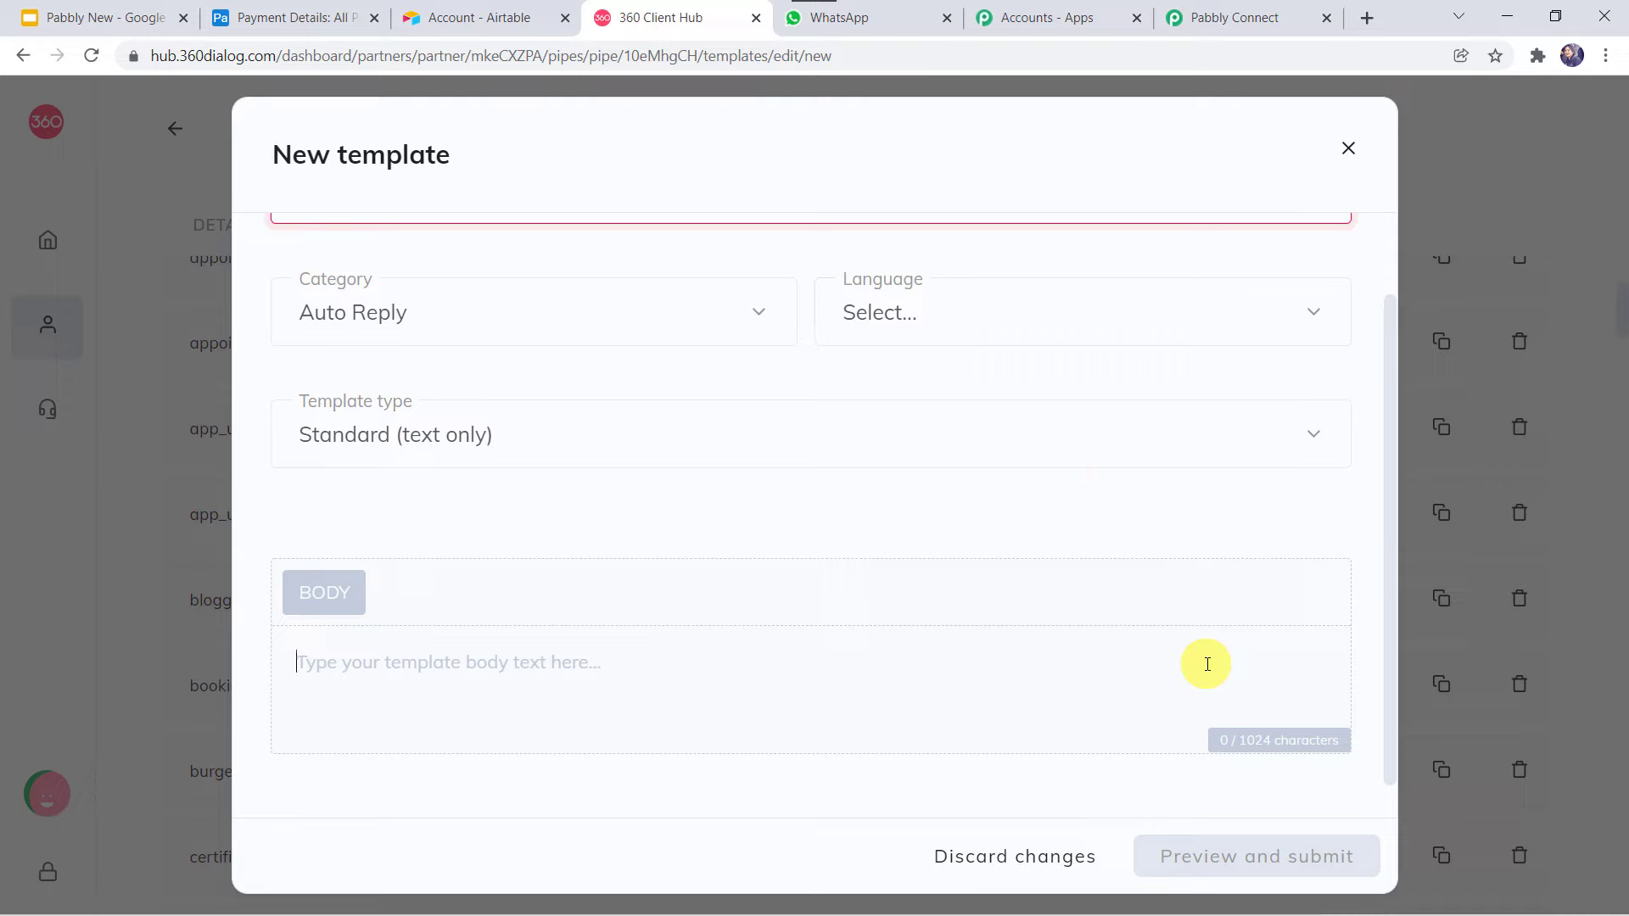
pyautogui.scroll(2, 932, 414)
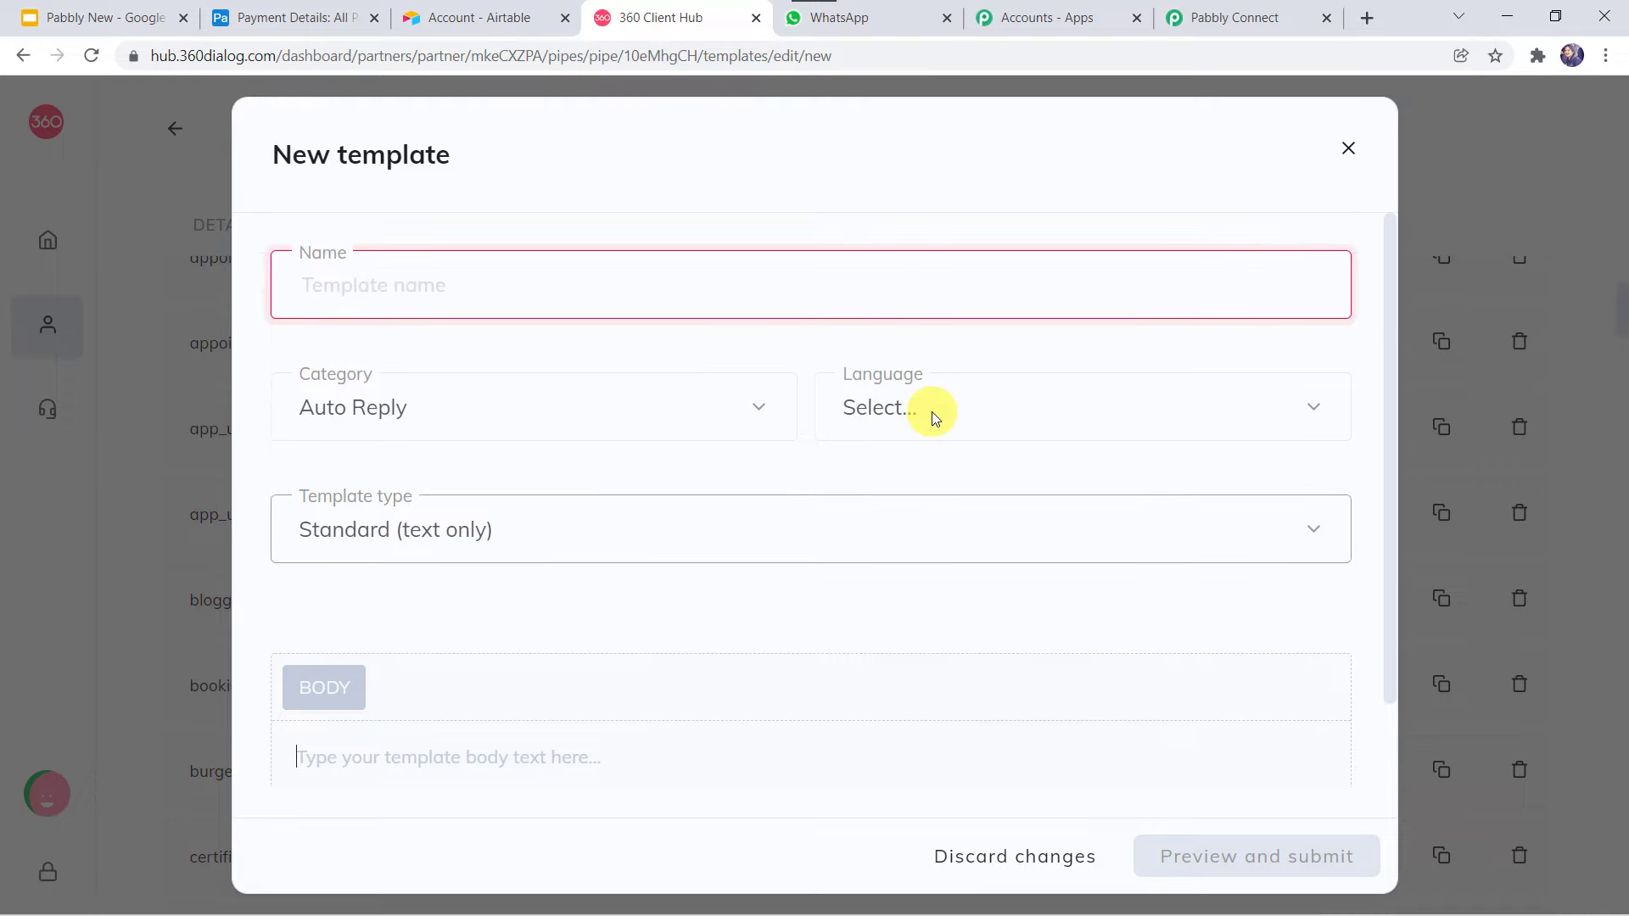
pyautogui.click(1342, 154)
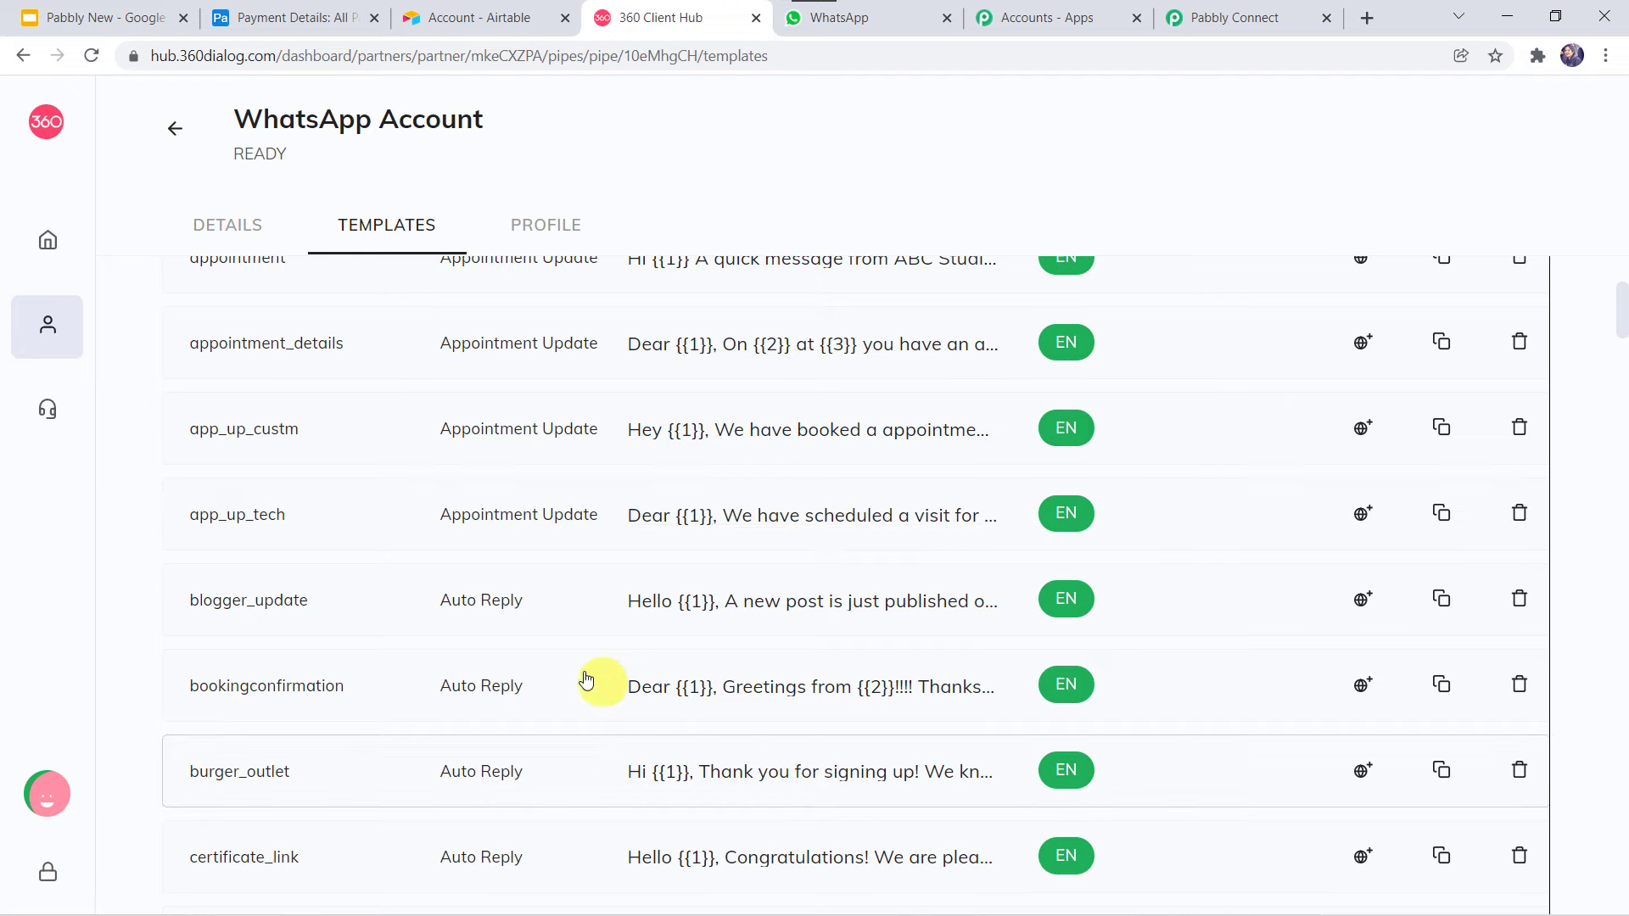
# Scroll down to the payment_update template and open its preview.
pyautogui.scroll(-7, 587, 614)
pyautogui.scroll(-20, 587, 614)
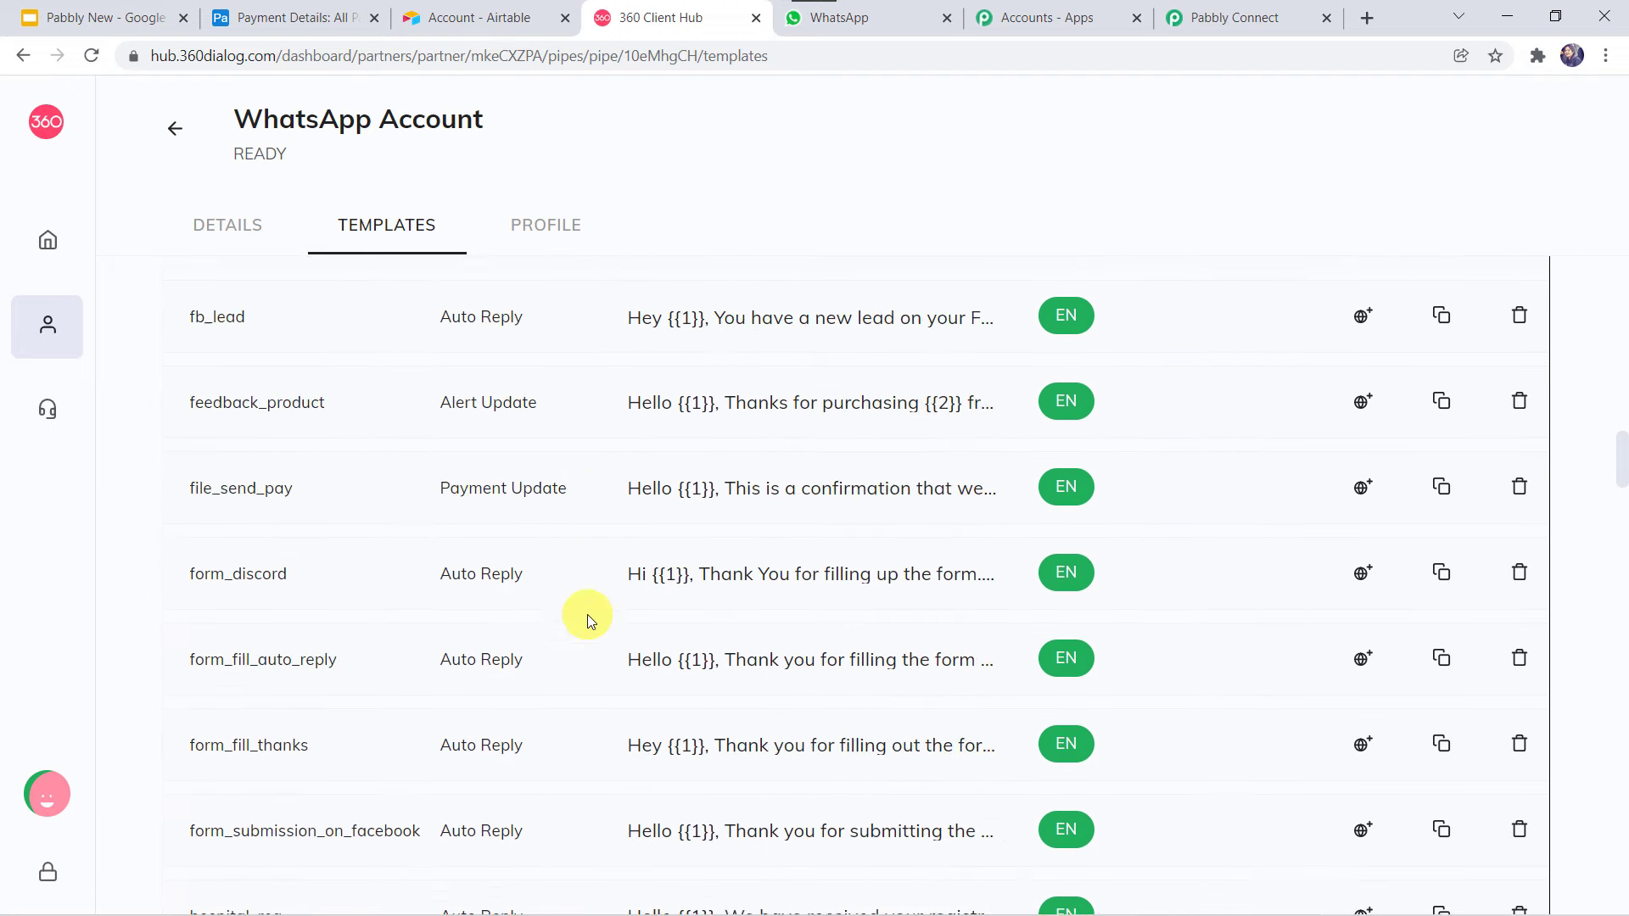
pyautogui.scroll(-14, 588, 614)
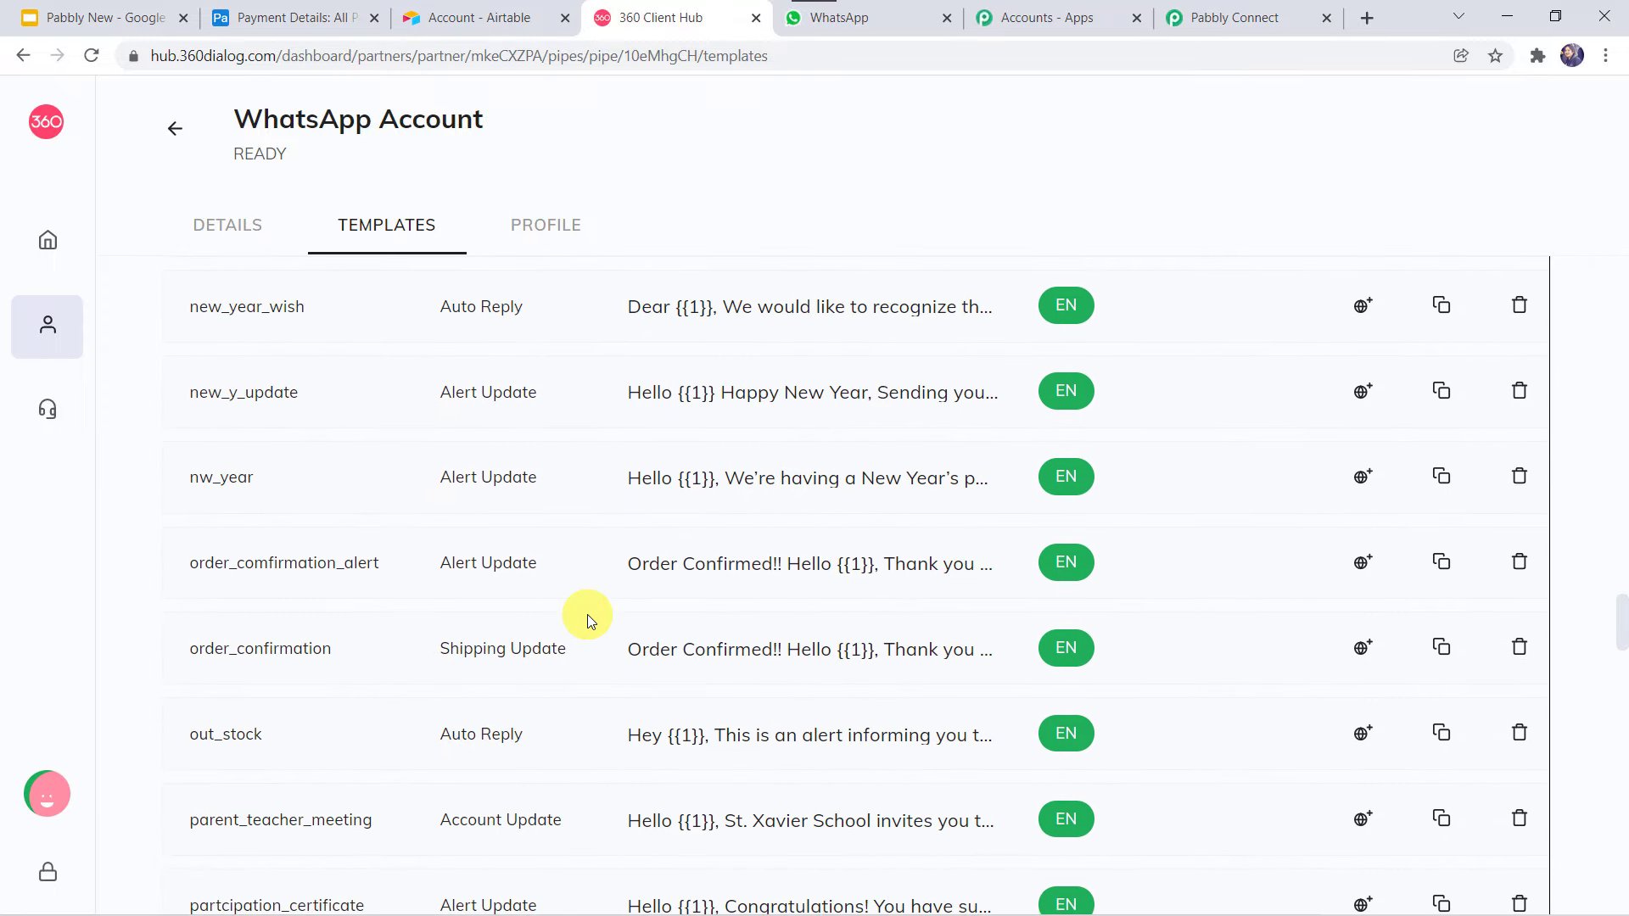
pyautogui.scroll(-2, 587, 615)
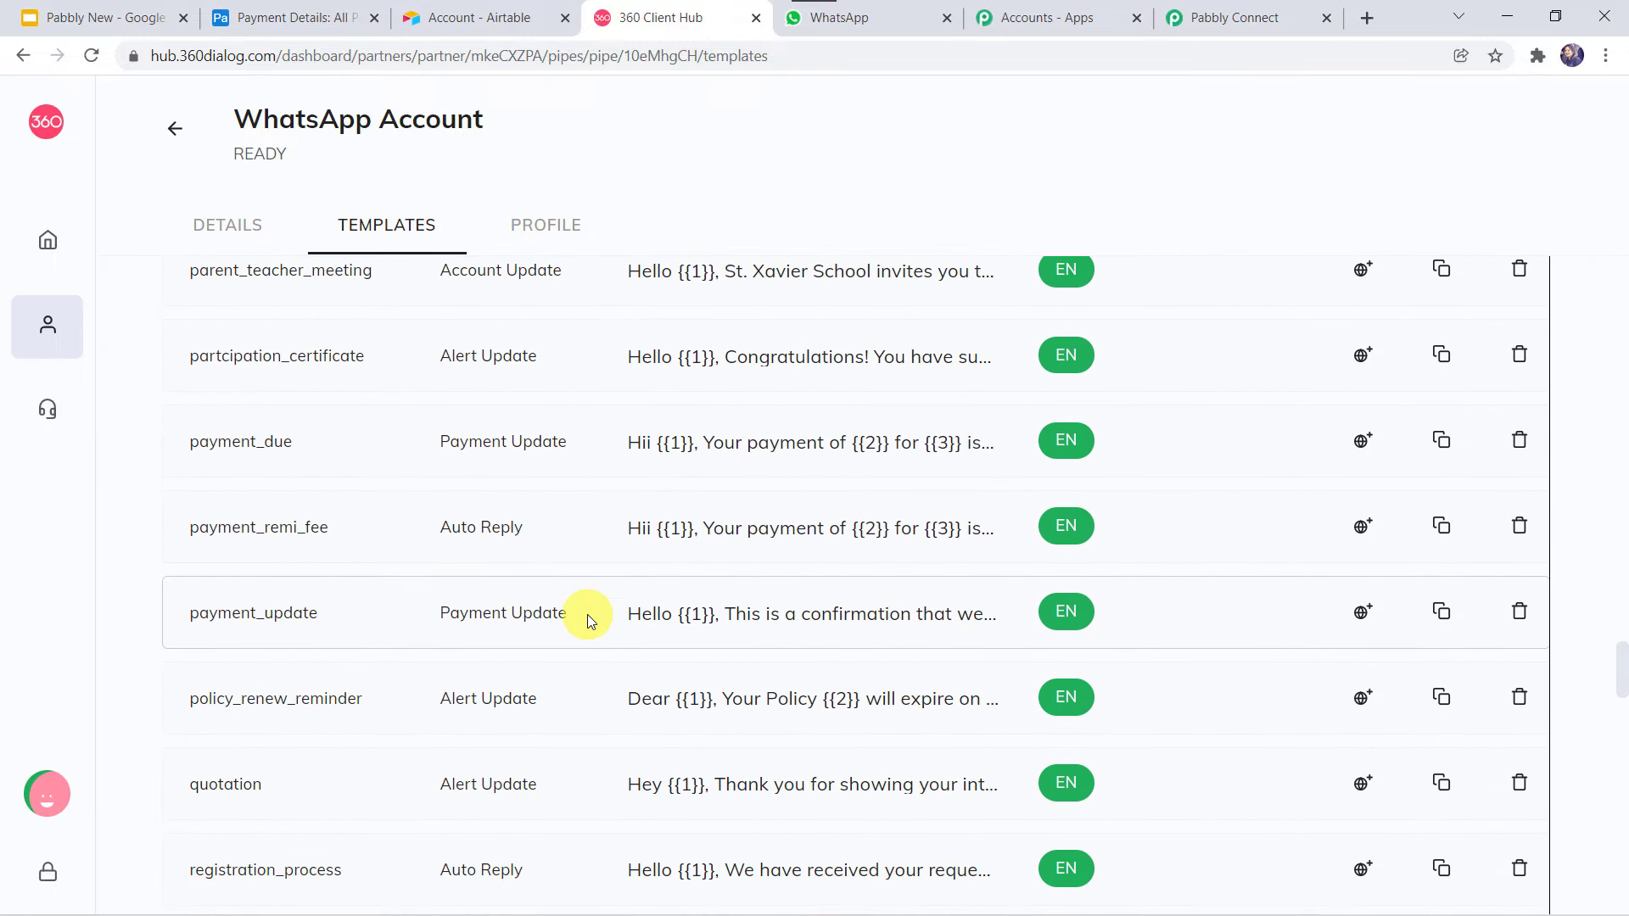
pyautogui.scroll(-1, 592, 620)
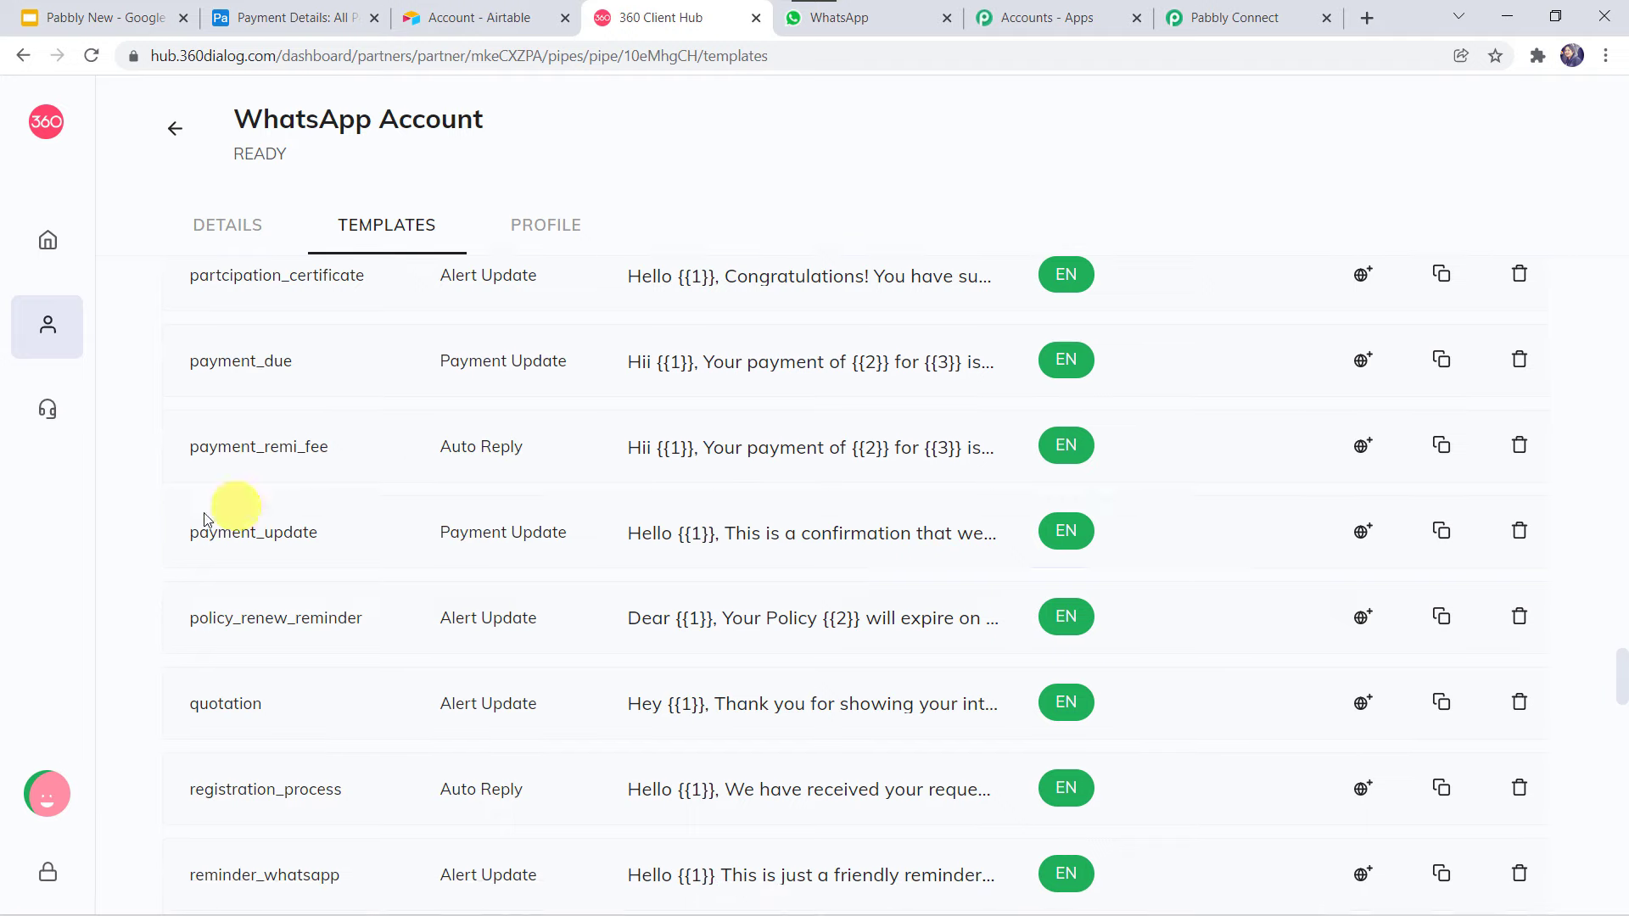
pyautogui.click(802, 535)
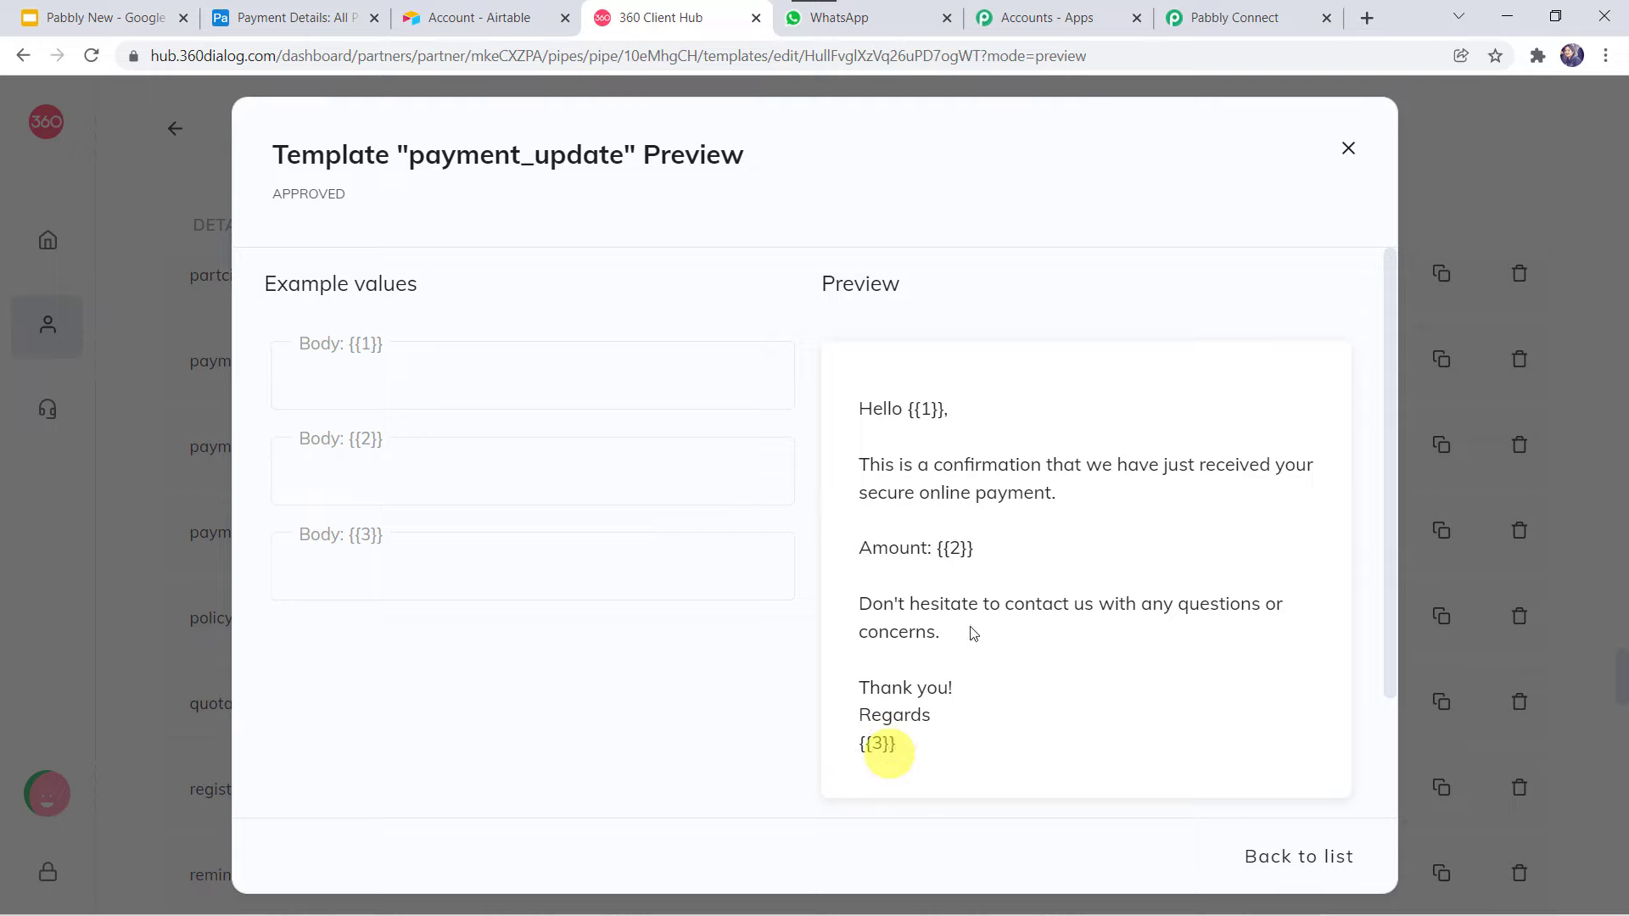
# Highlight the {{1}} name, {{2}} amount and {{3}} sign-off placeholders in the message.
pyautogui.click(928, 407)
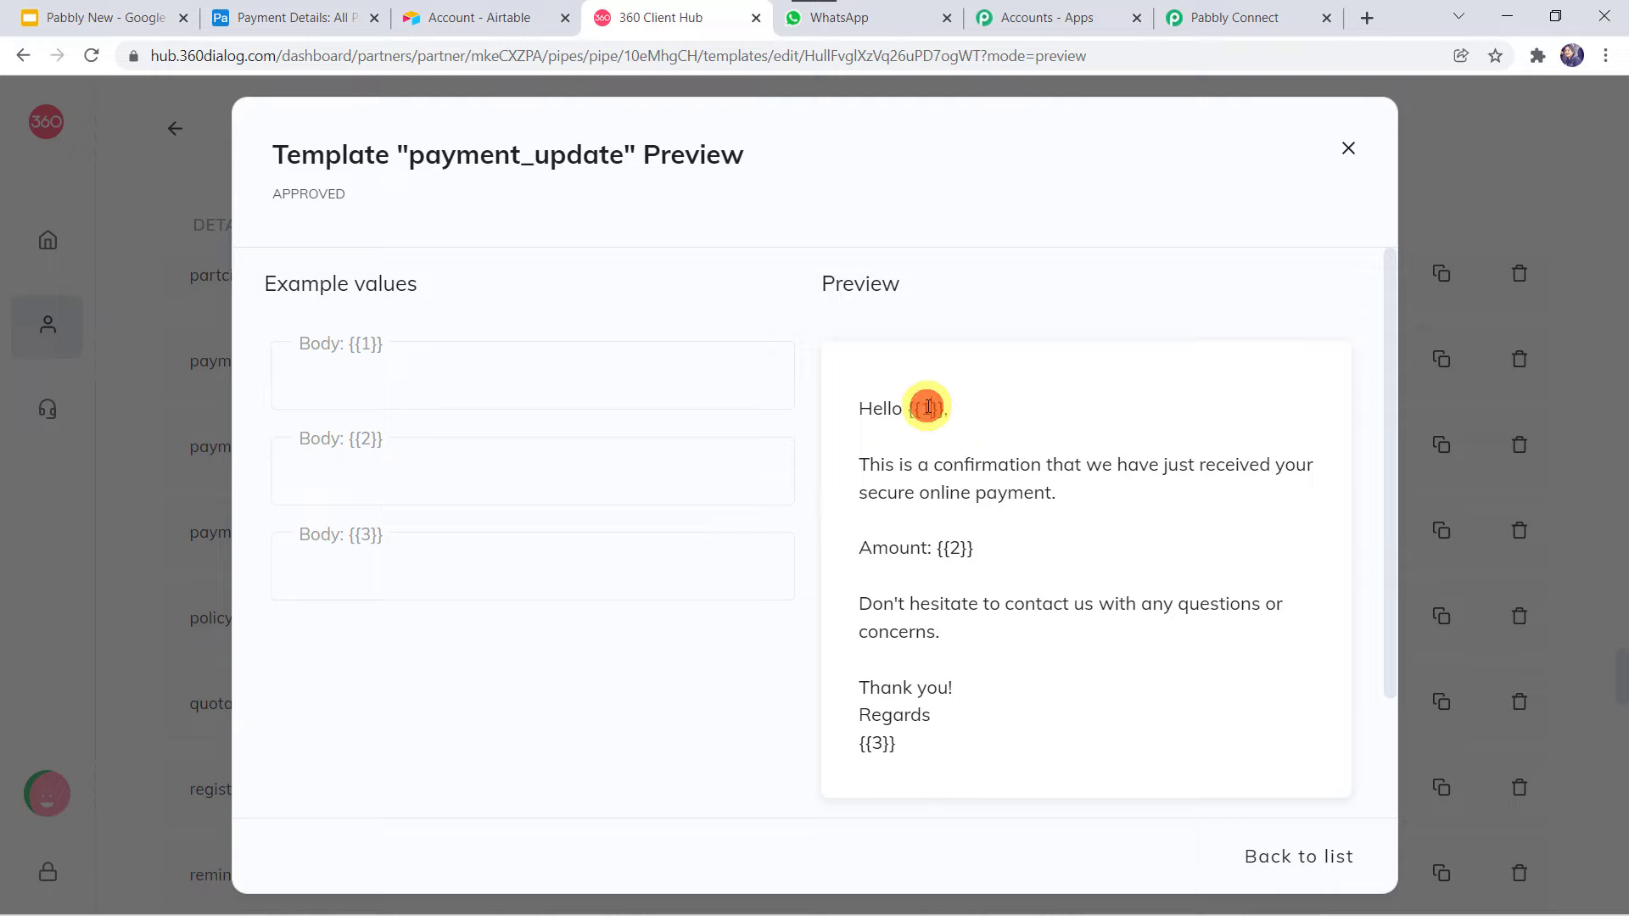
pyautogui.doubleClick(928, 408)
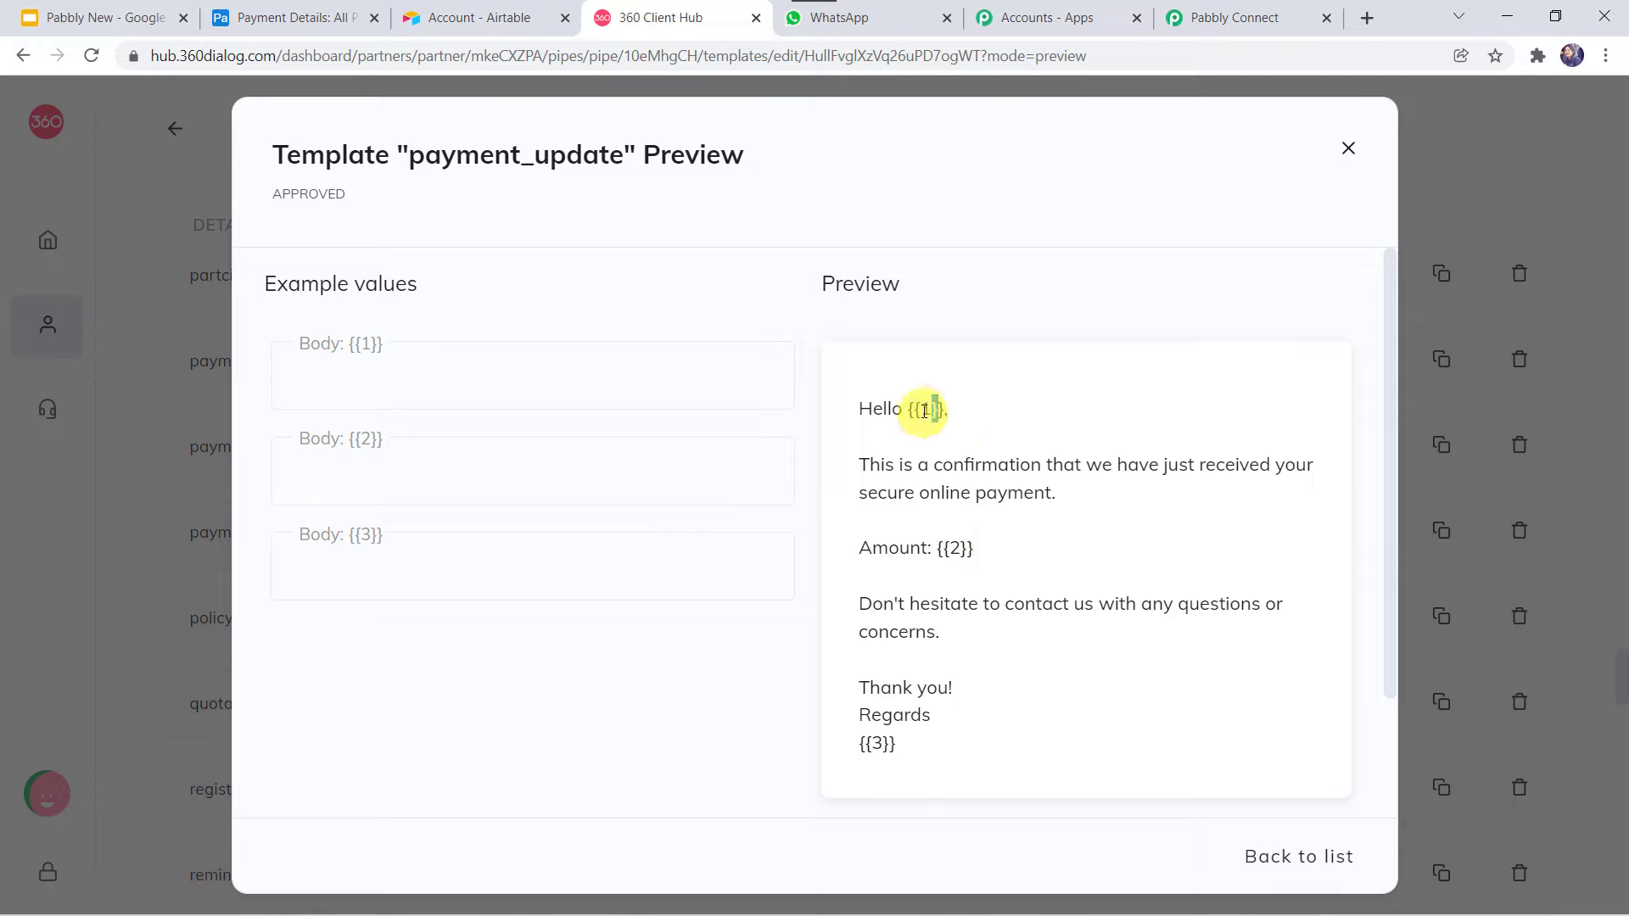
pyautogui.click(922, 409)
pyautogui.doubleClick(922, 410)
pyautogui.click(956, 543)
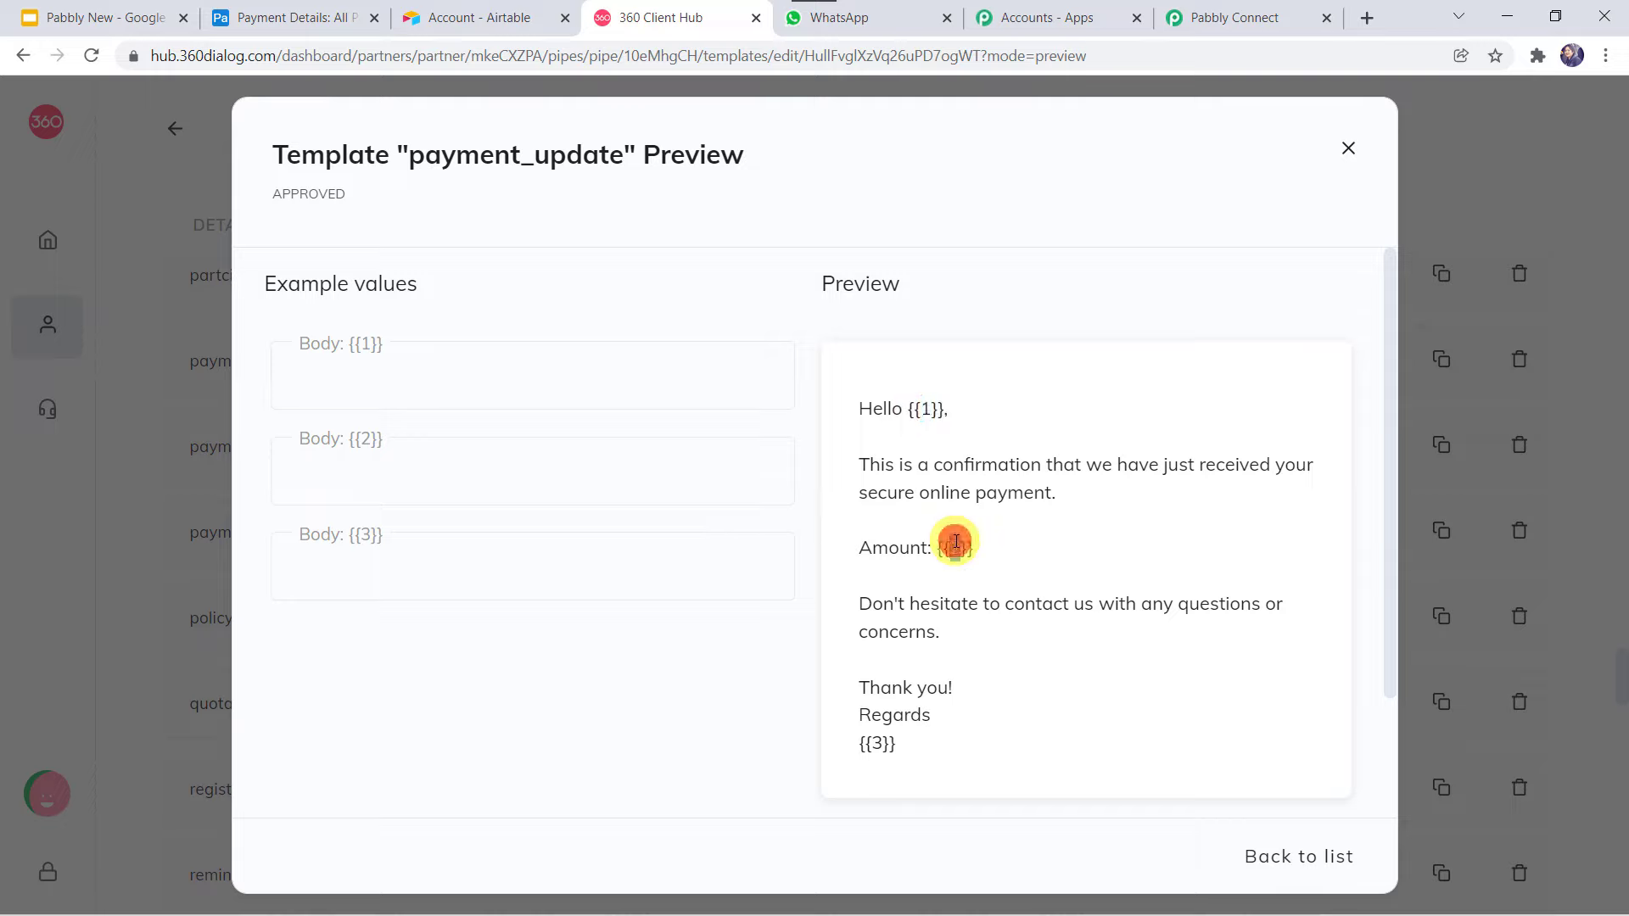
pyautogui.doubleClick(957, 543)
pyautogui.click(876, 740)
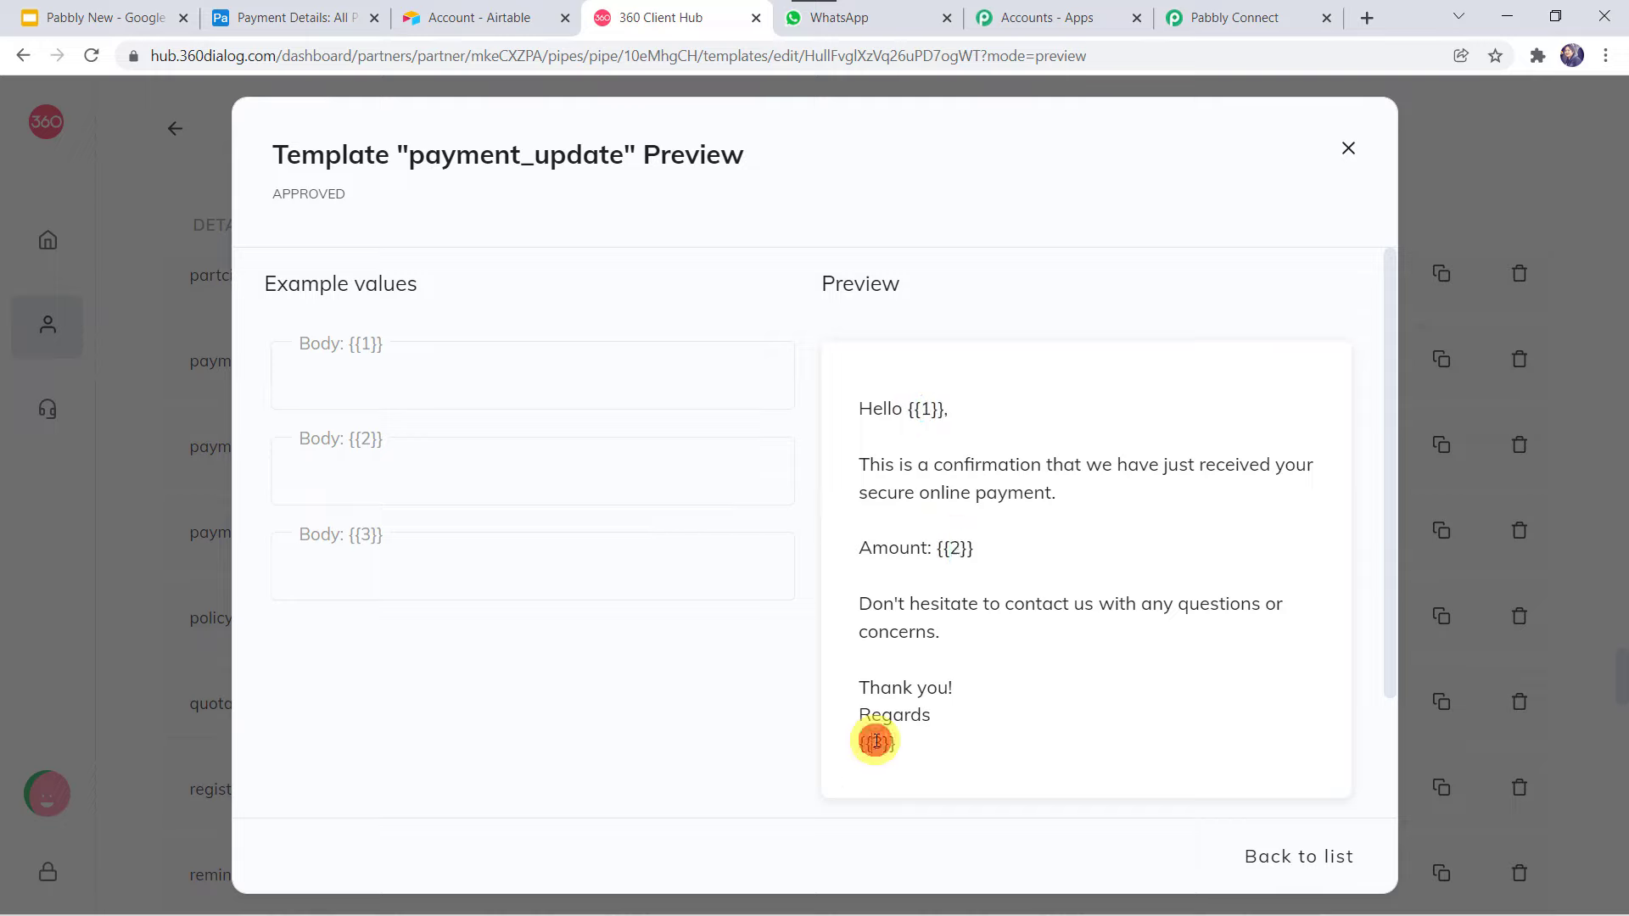
pyautogui.doubleClick(876, 740)
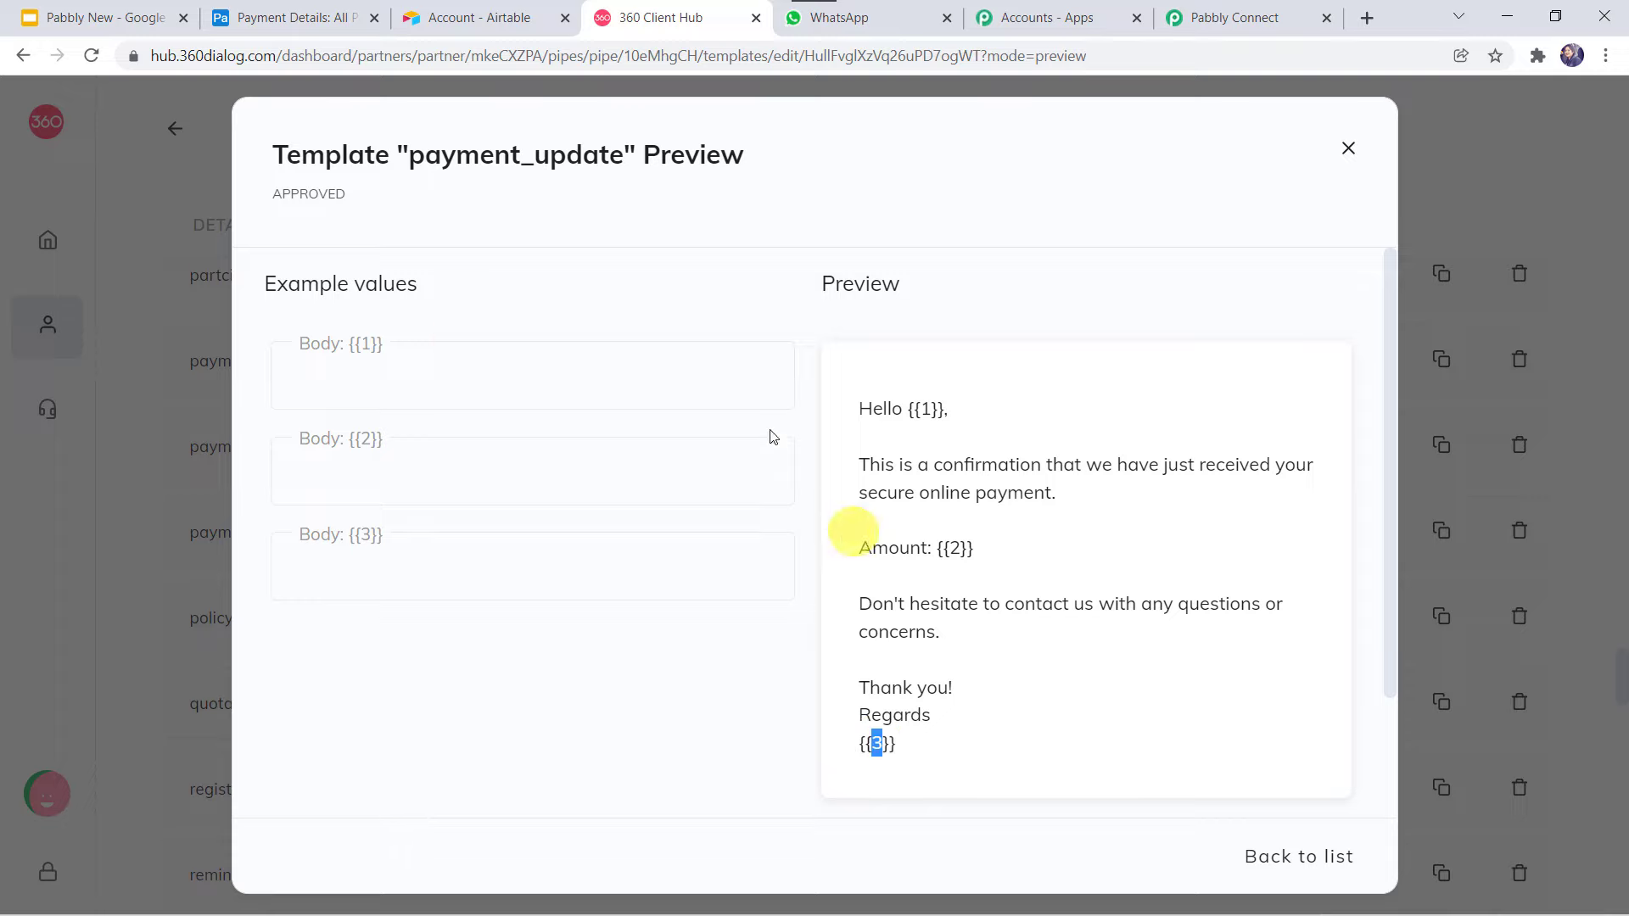
# Enter example values: a customer name for {{1}}, $25 for {{2}}, Pabbly Team for {{3}}.
pyautogui.click(424, 367)
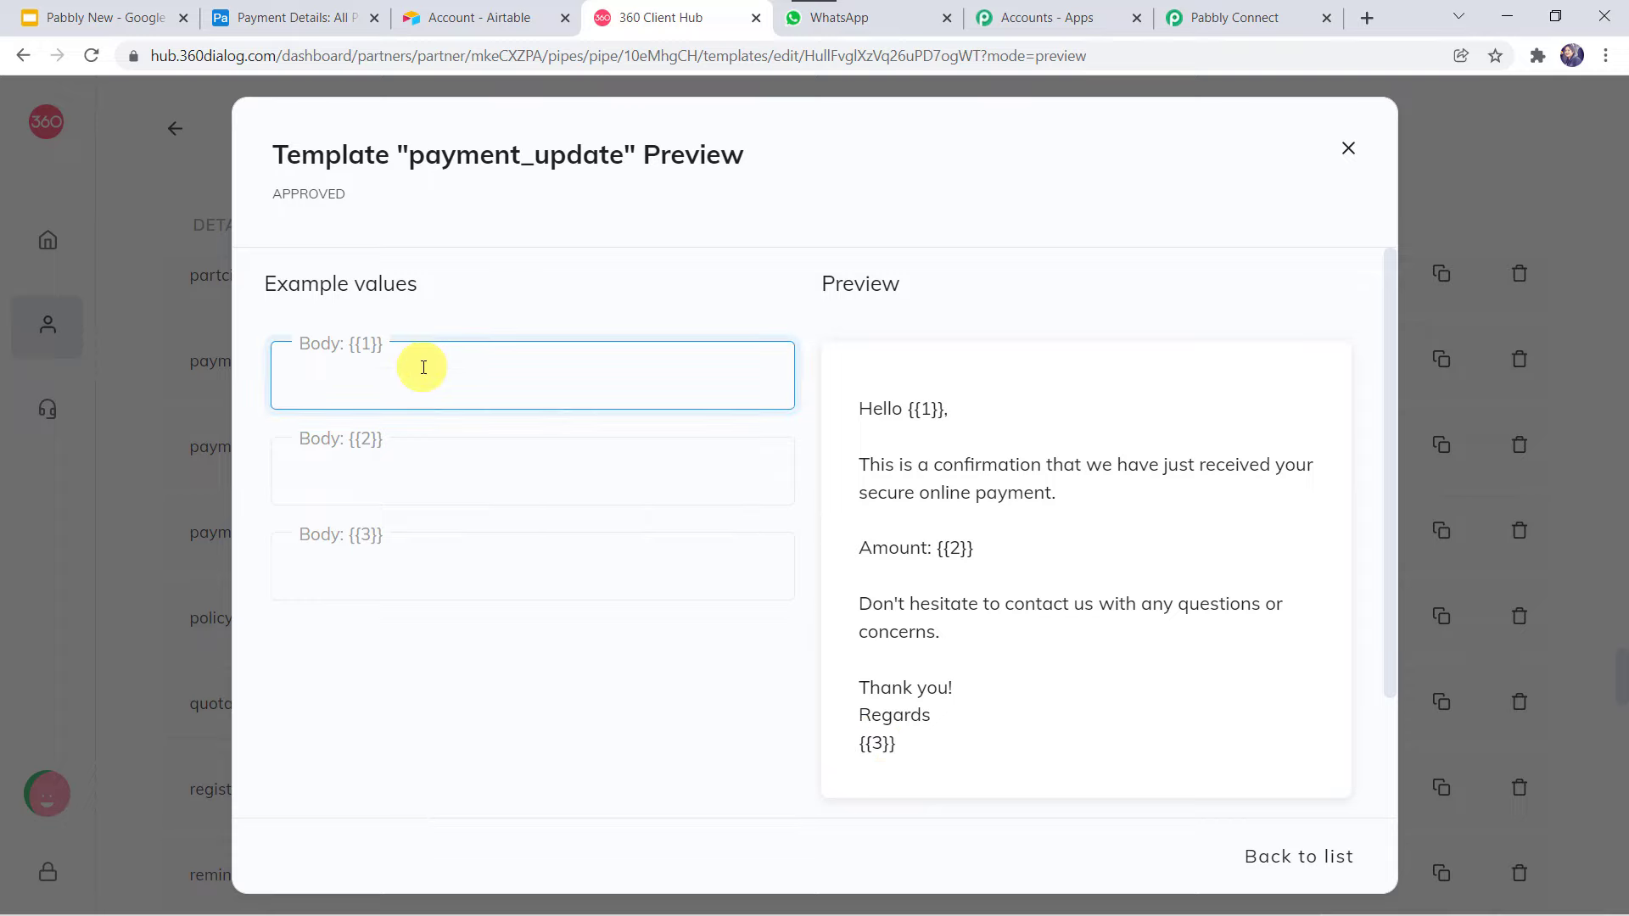
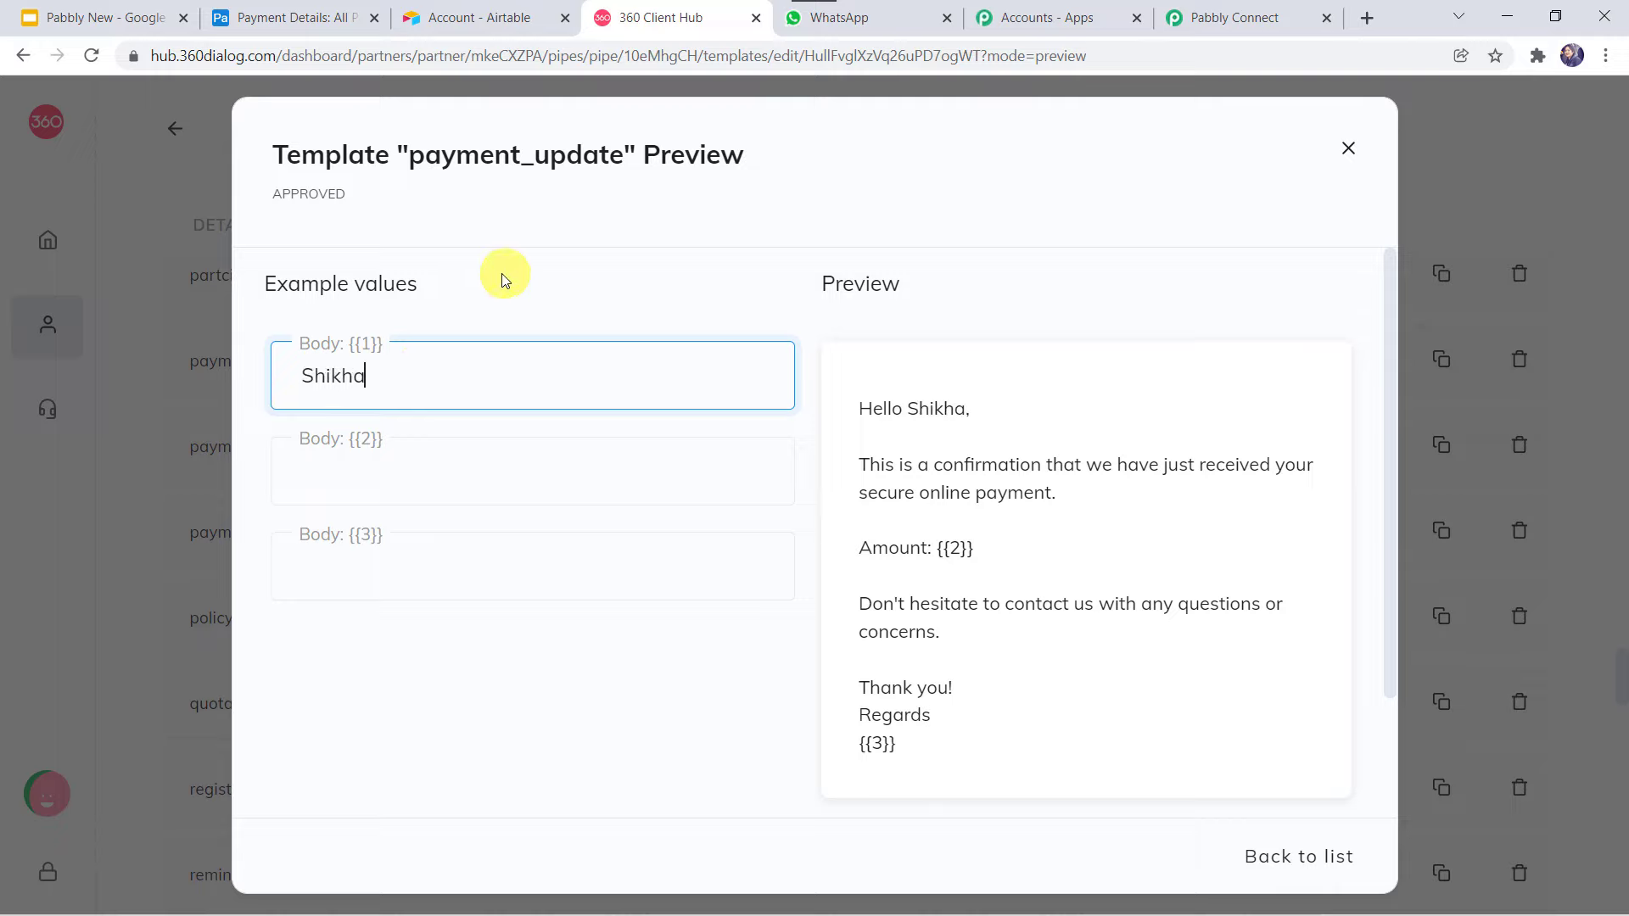
pyautogui.click(443, 467)
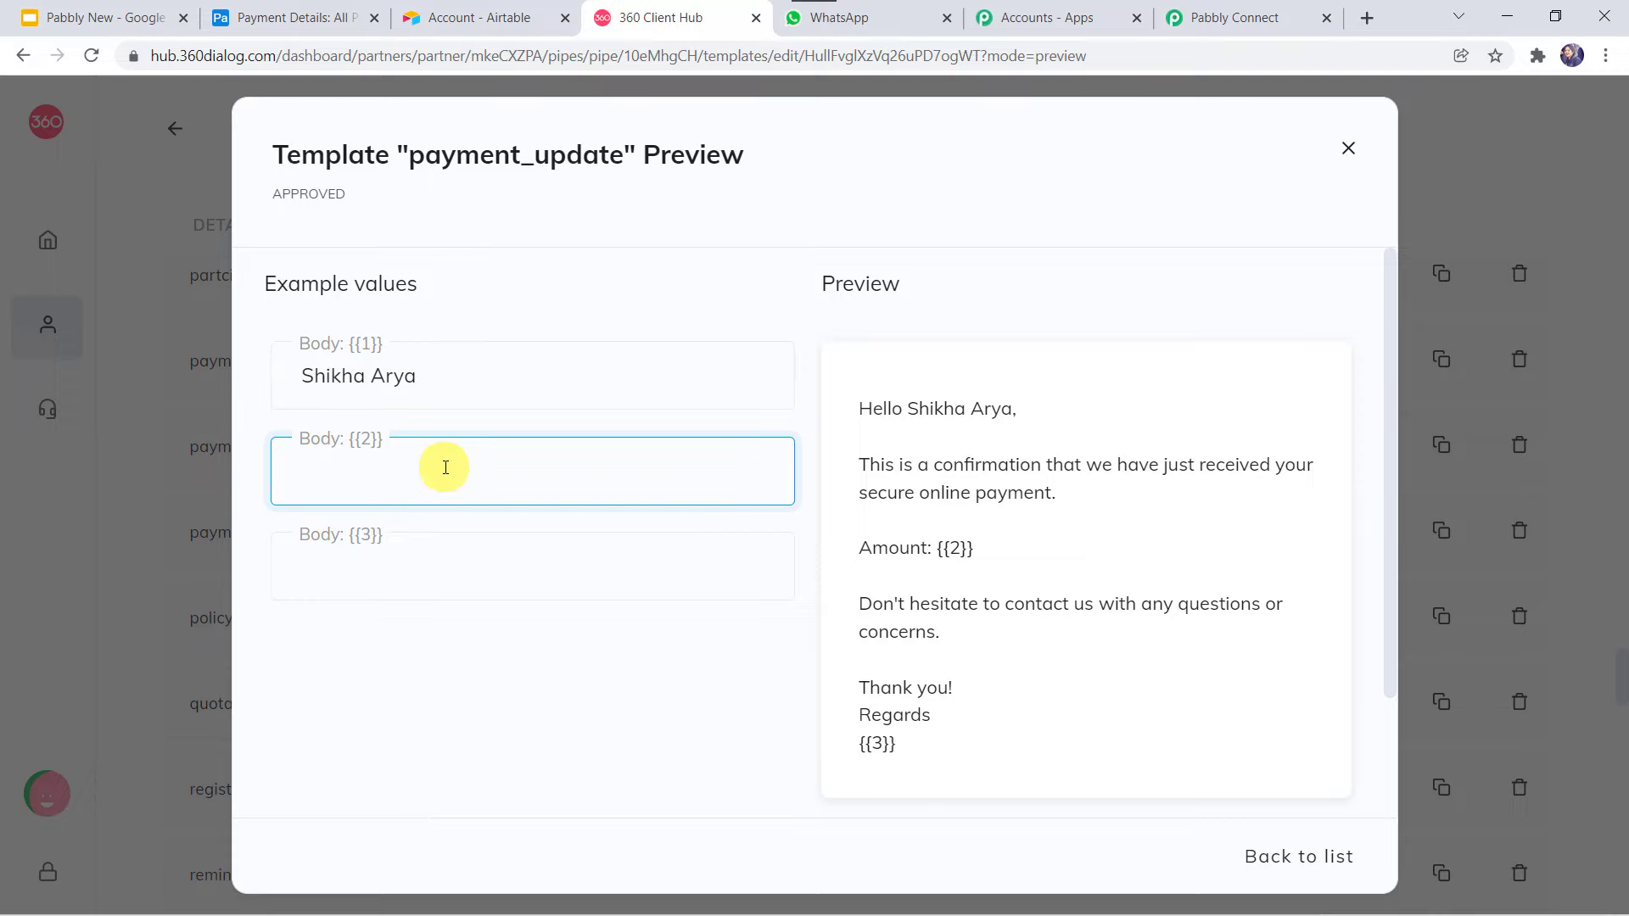
pyautogui.write('$25')
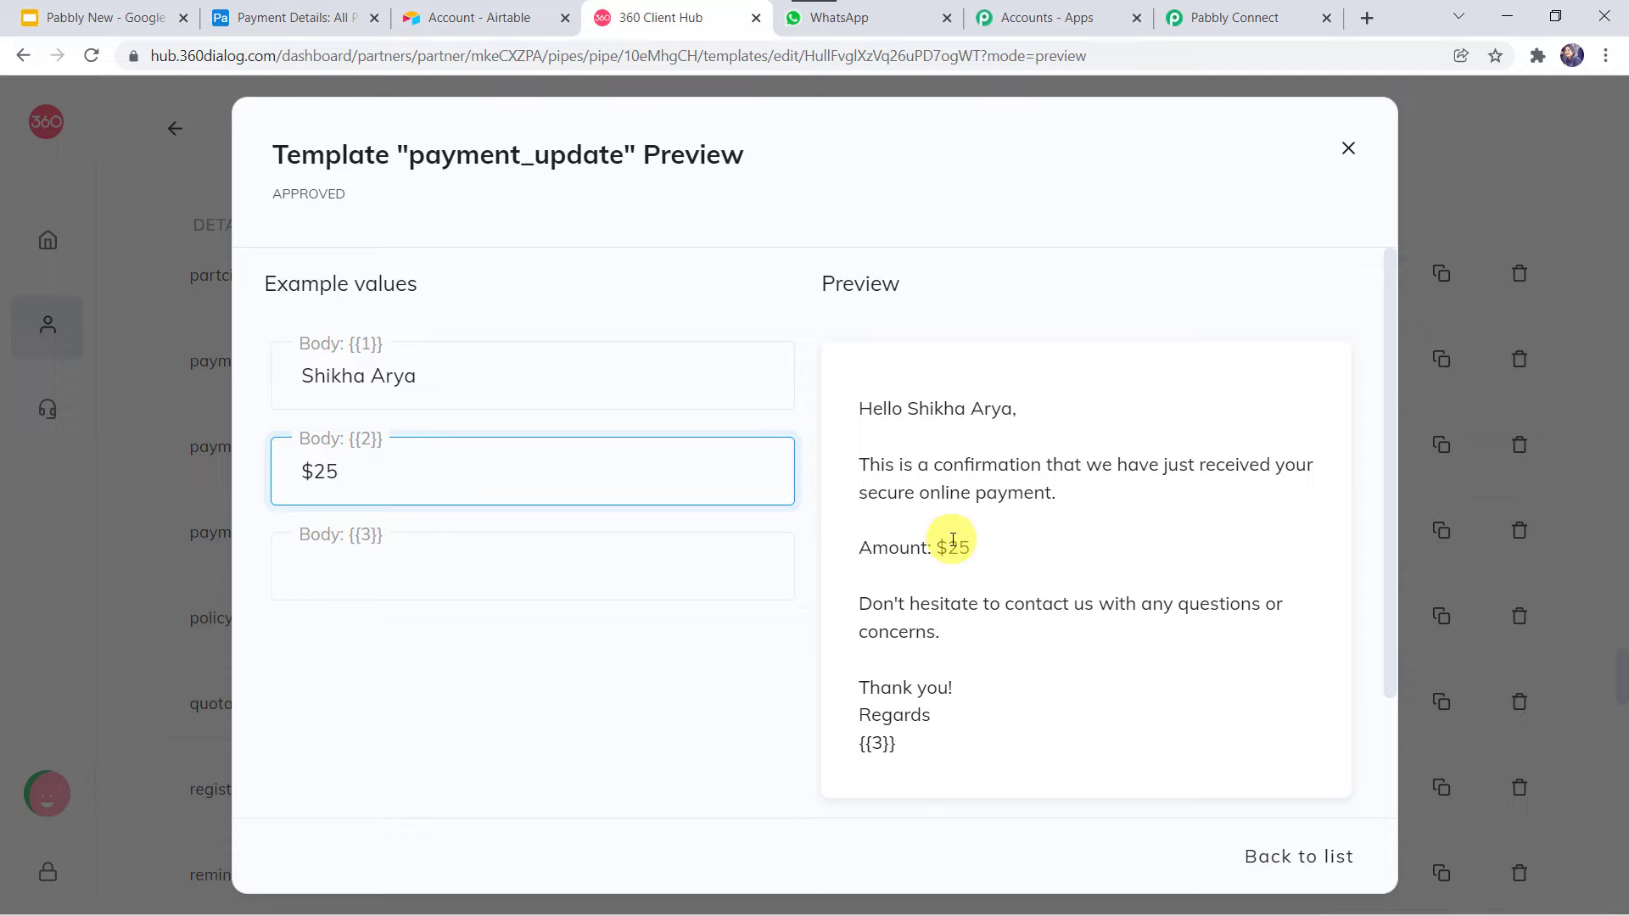
pyautogui.click(392, 566)
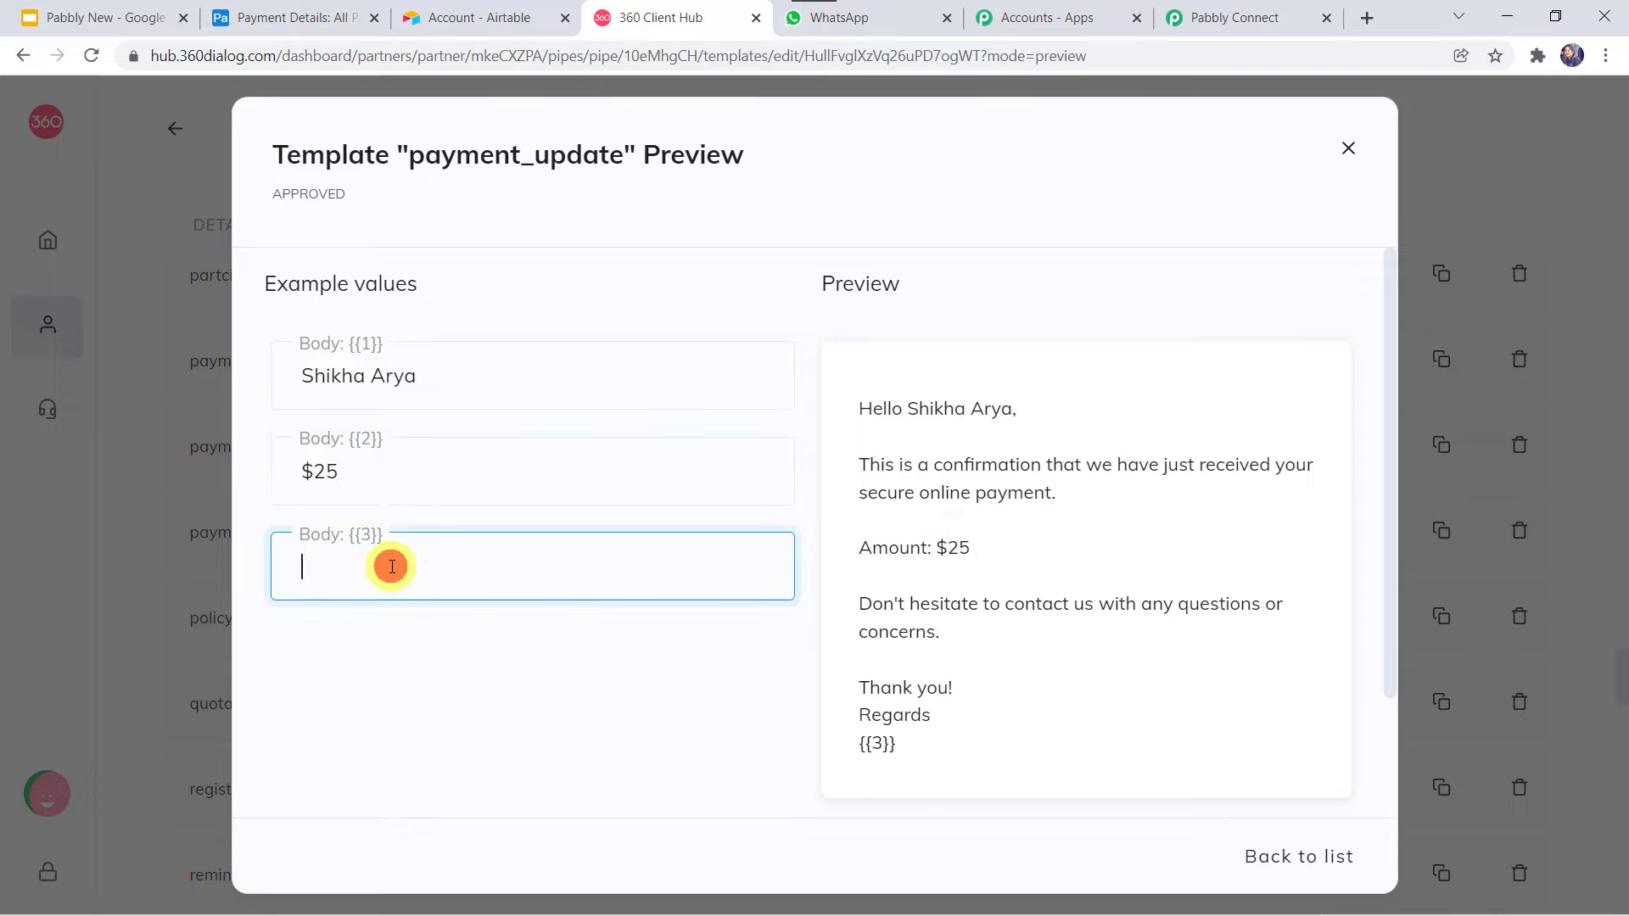
pyautogui.write('Pabbly')
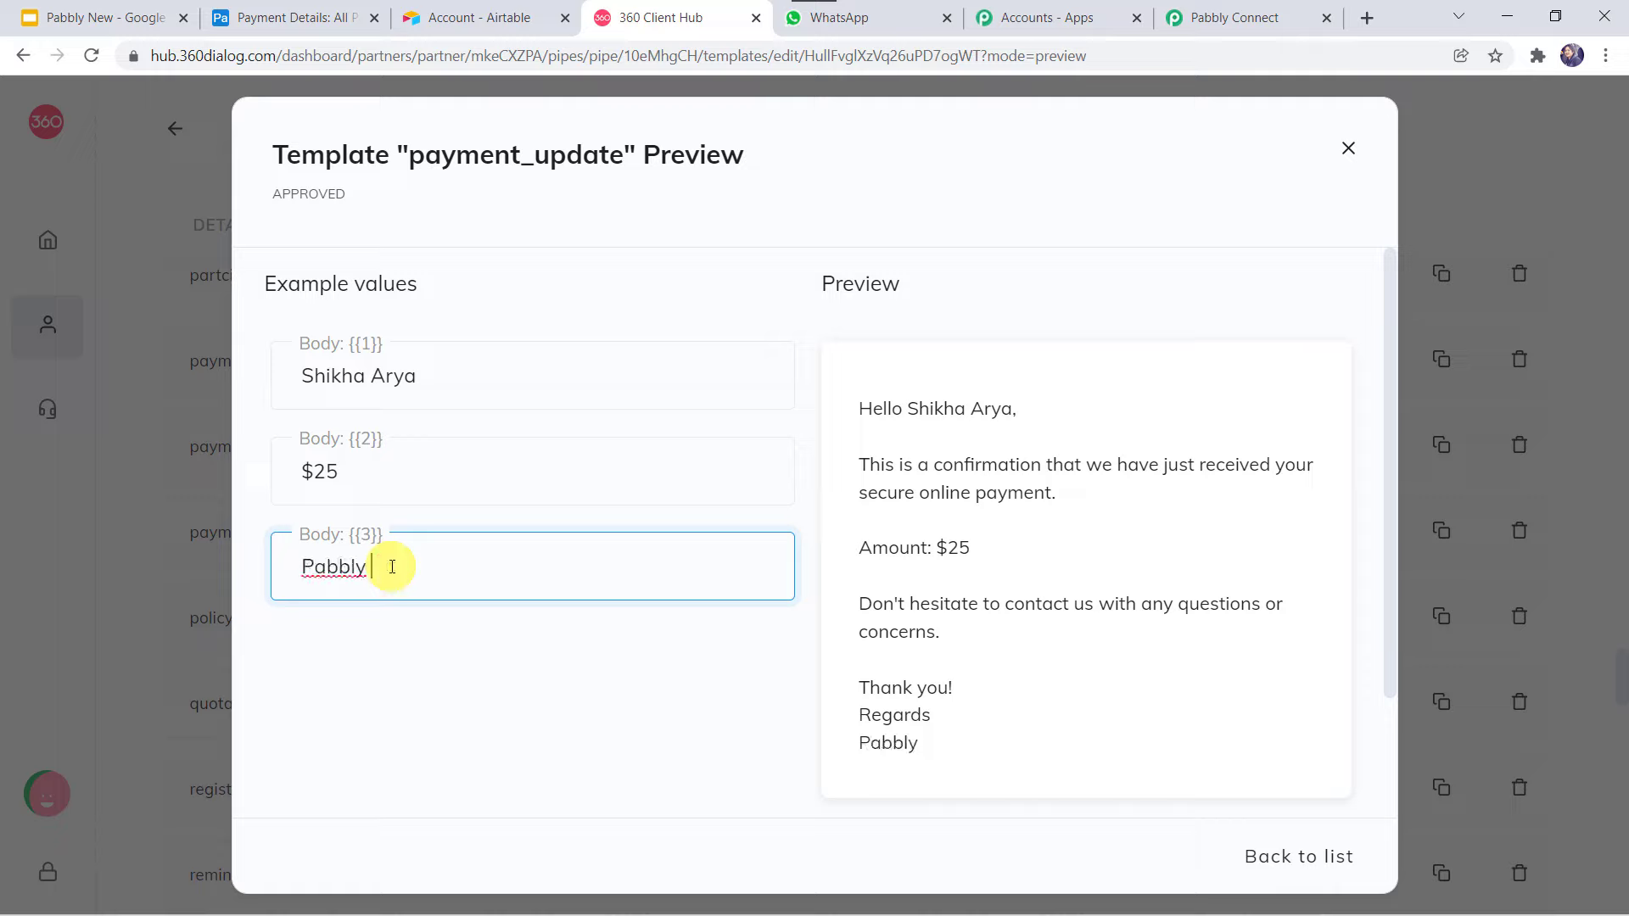
pyautogui.write(' Team')
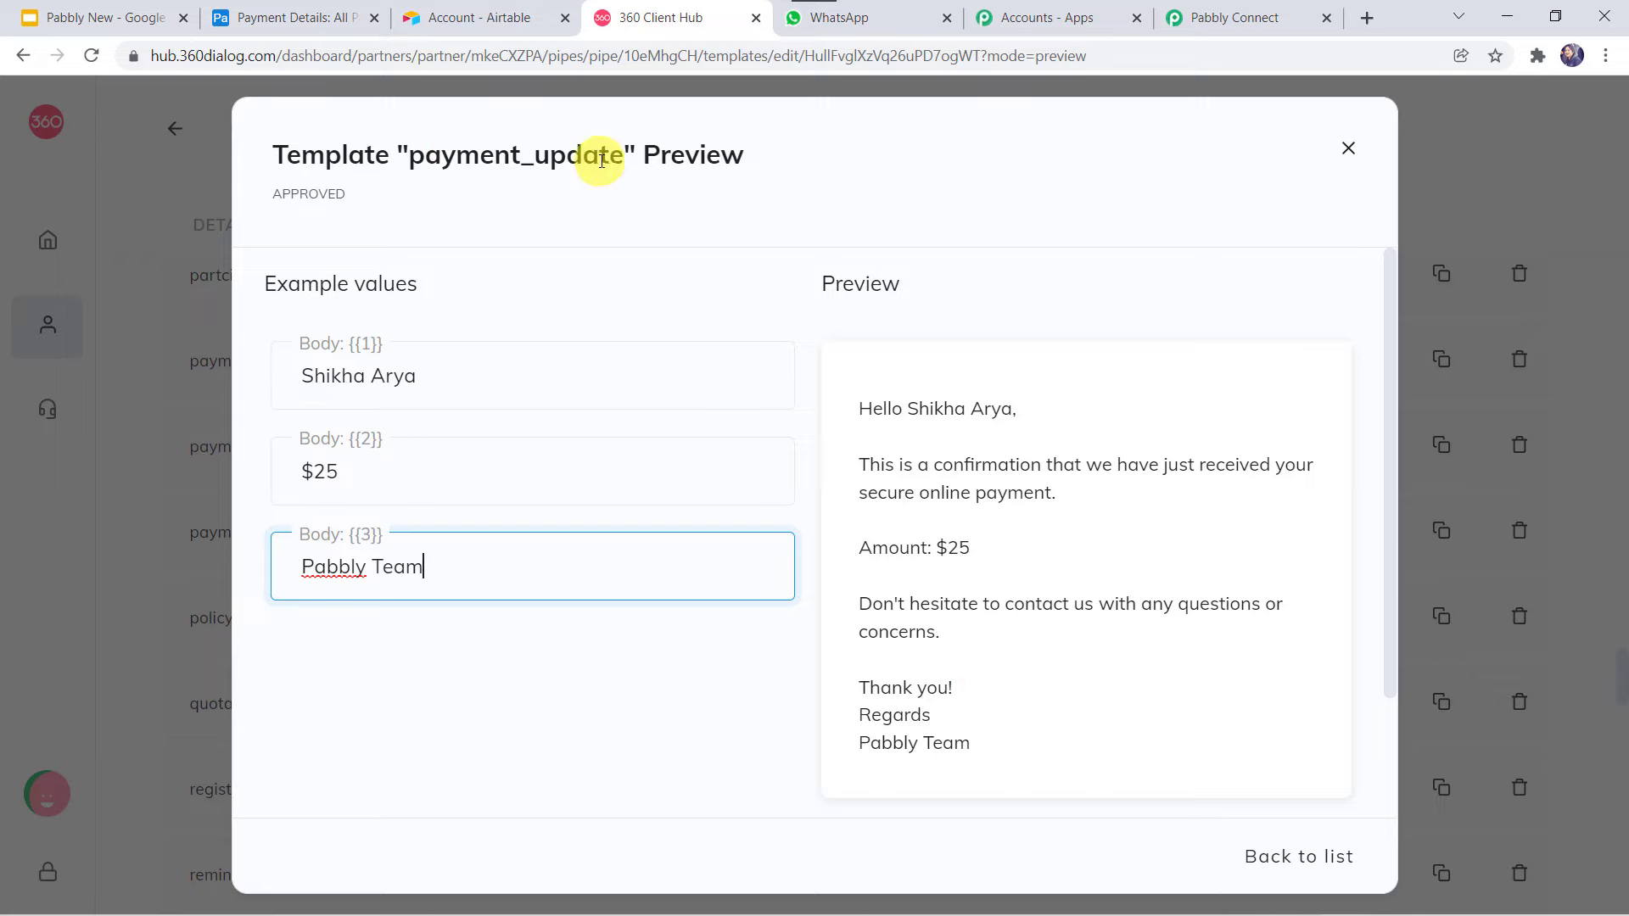
# Back in Pabbly Connect, search 'pay' and choose the payment_update (en) template.
pyautogui.click(1234, 18)
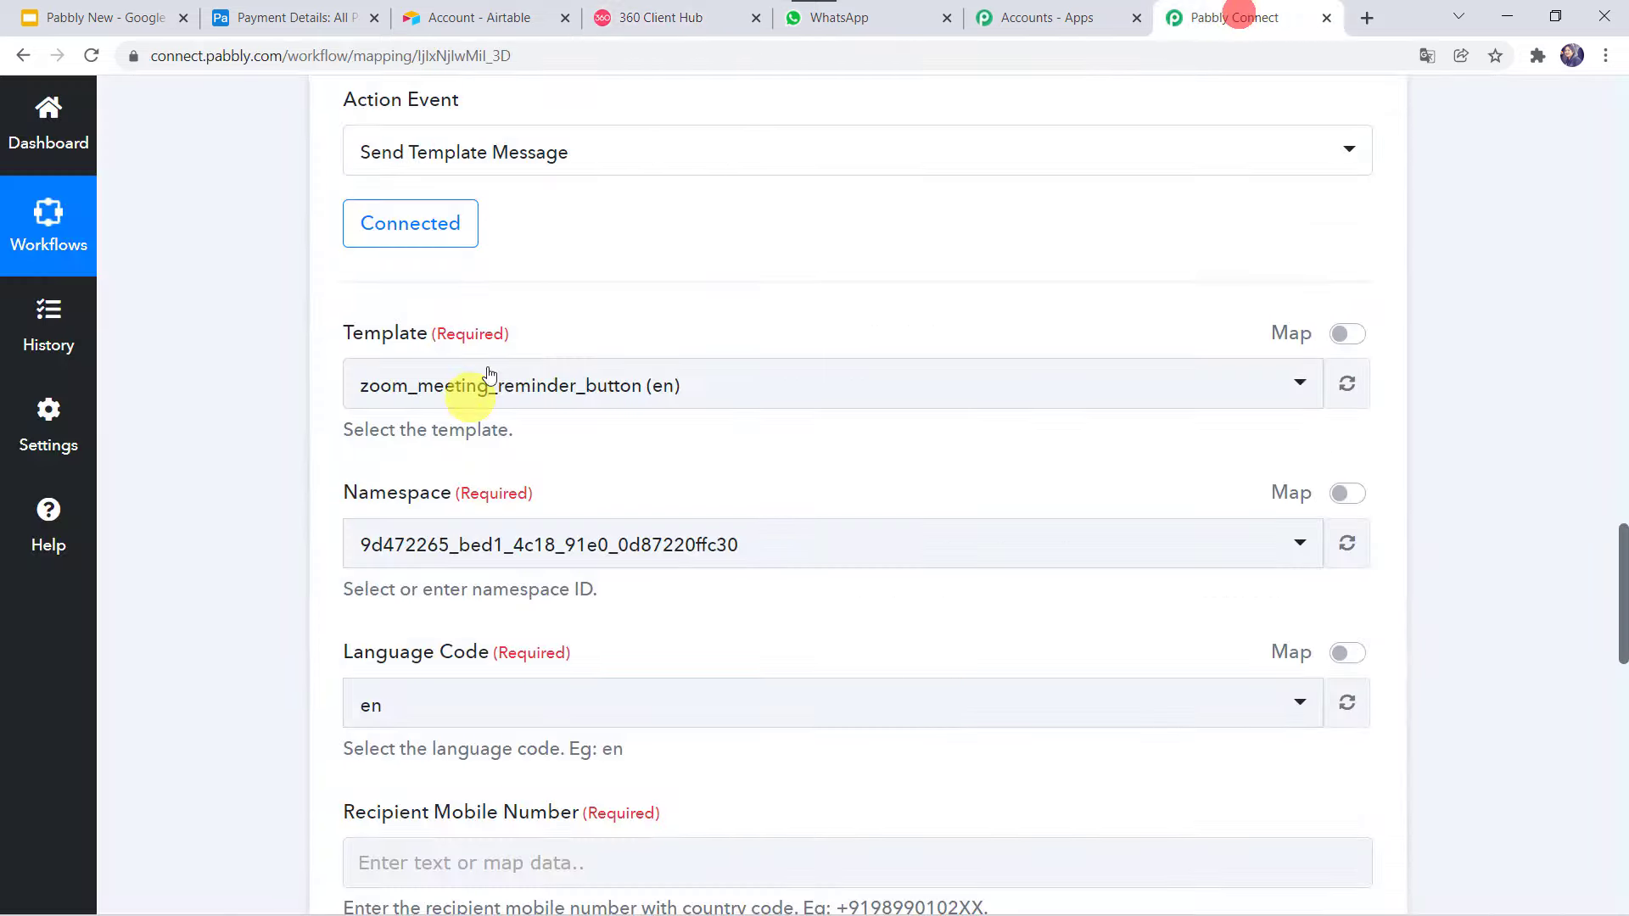
pyautogui.click(446, 395)
pyautogui.write('pay')
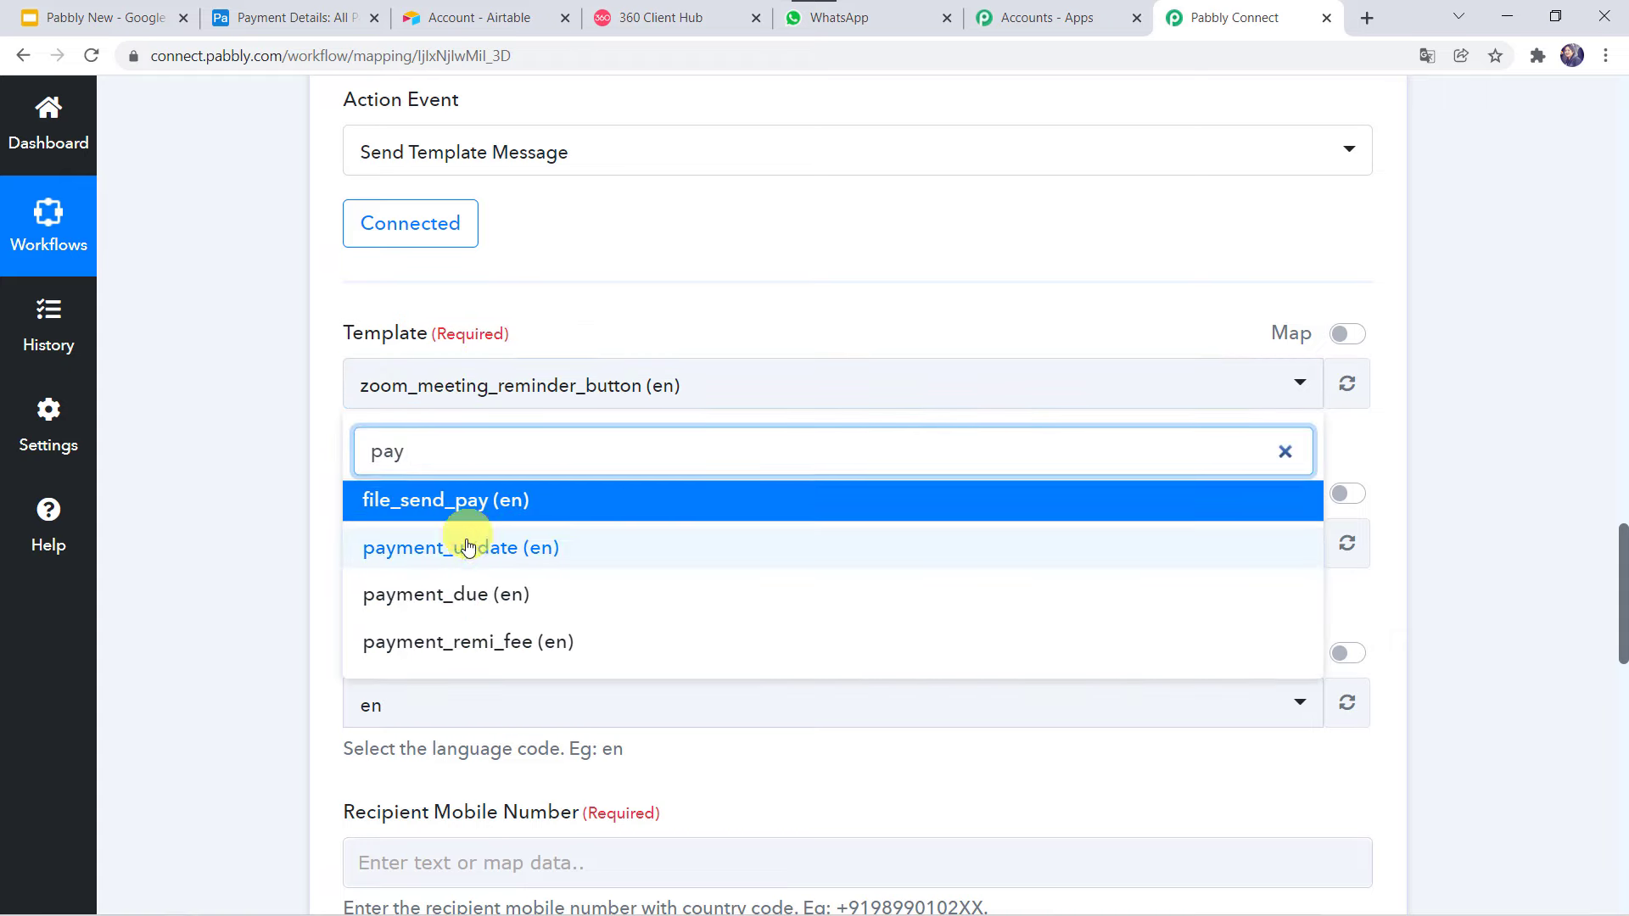
pyautogui.click(466, 545)
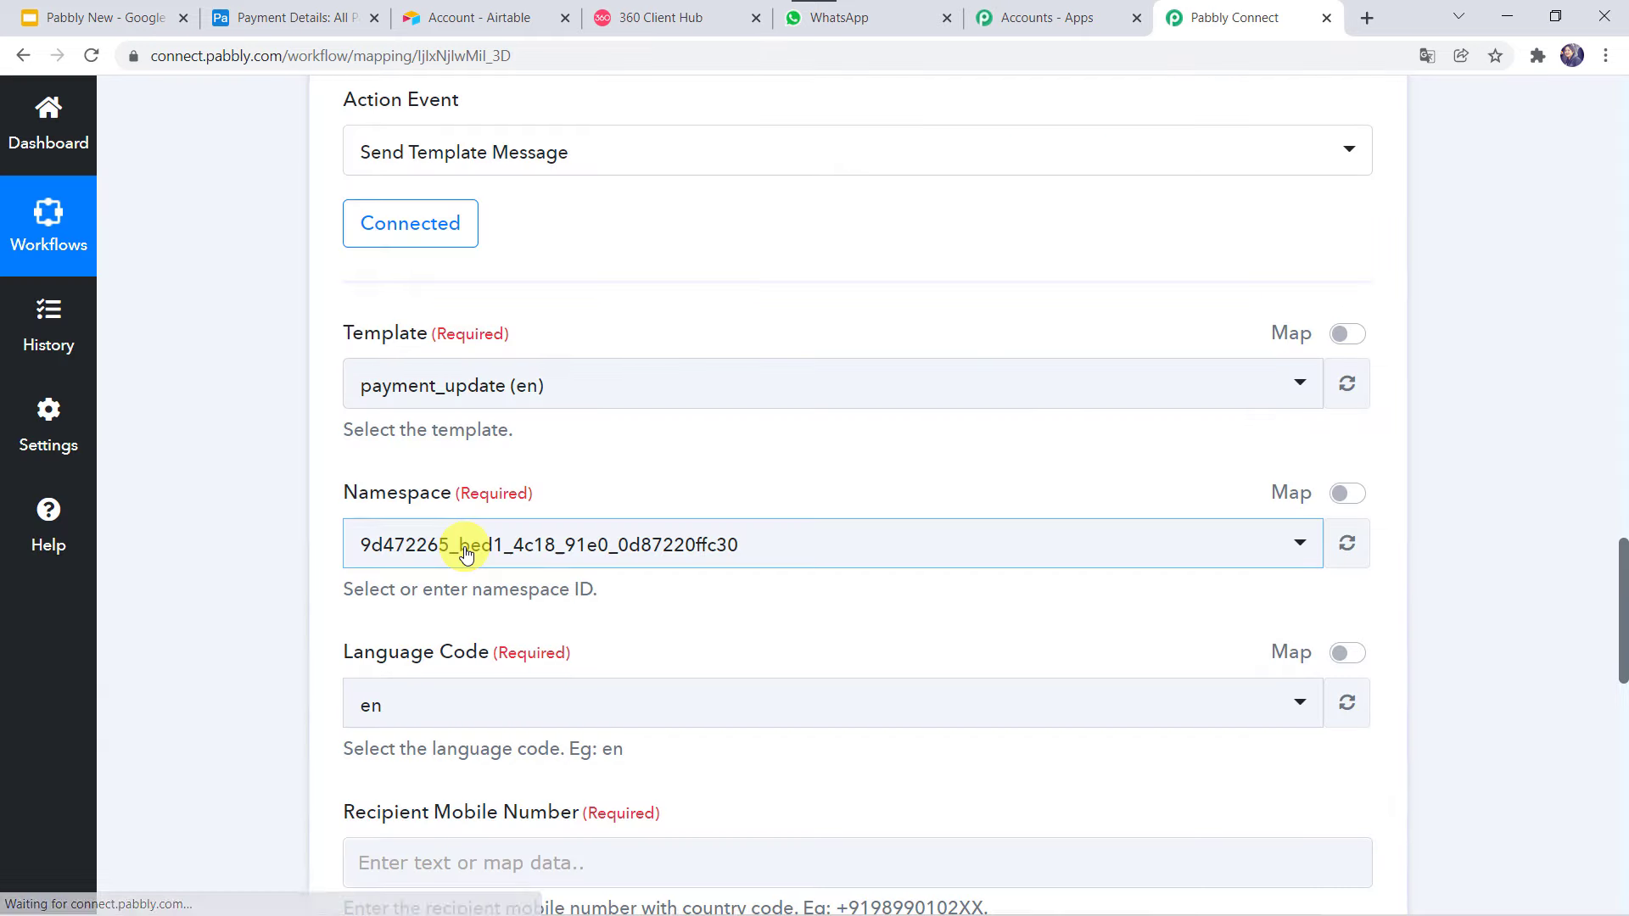
pyautogui.scroll(-1, 375, 481)
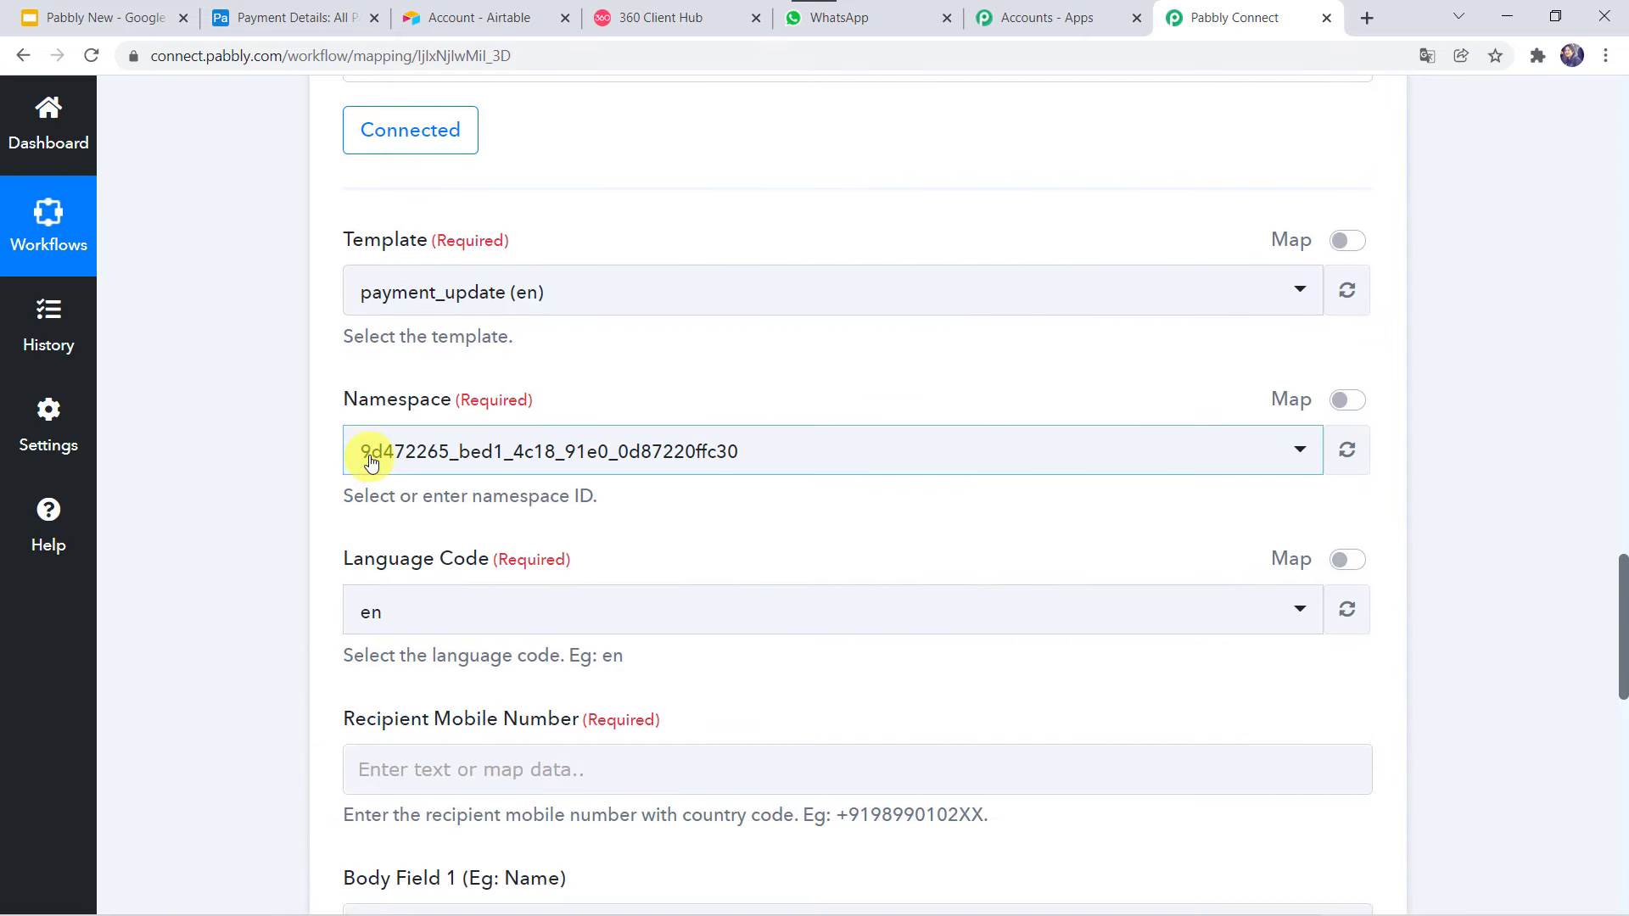
pyautogui.click(366, 628)
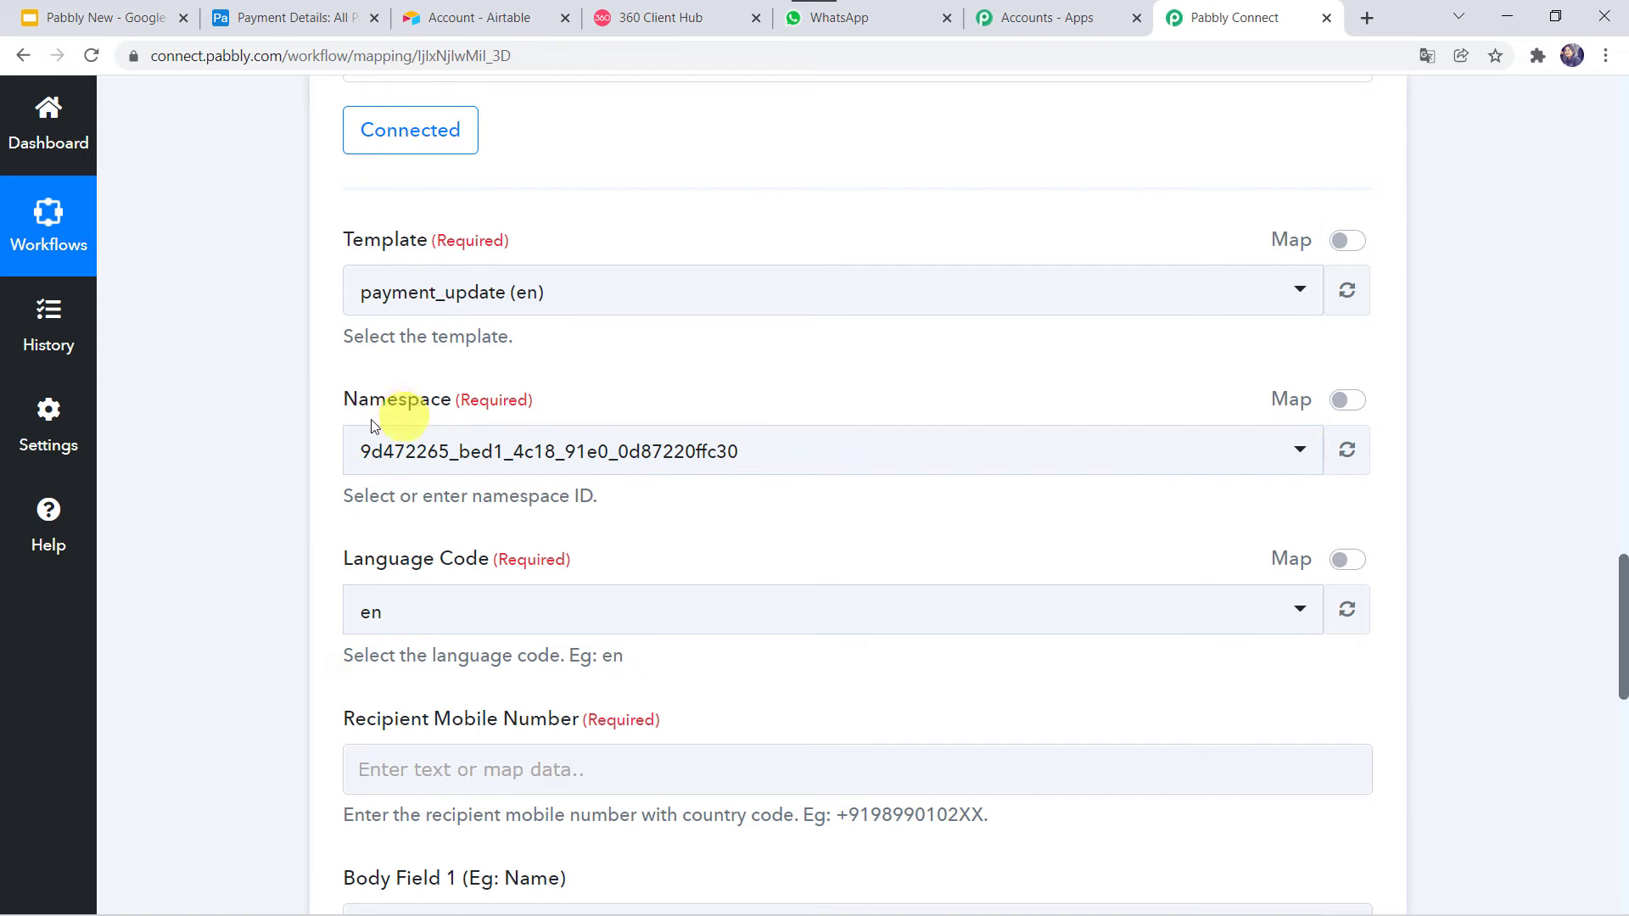
pyautogui.scroll(-3, 228, 588)
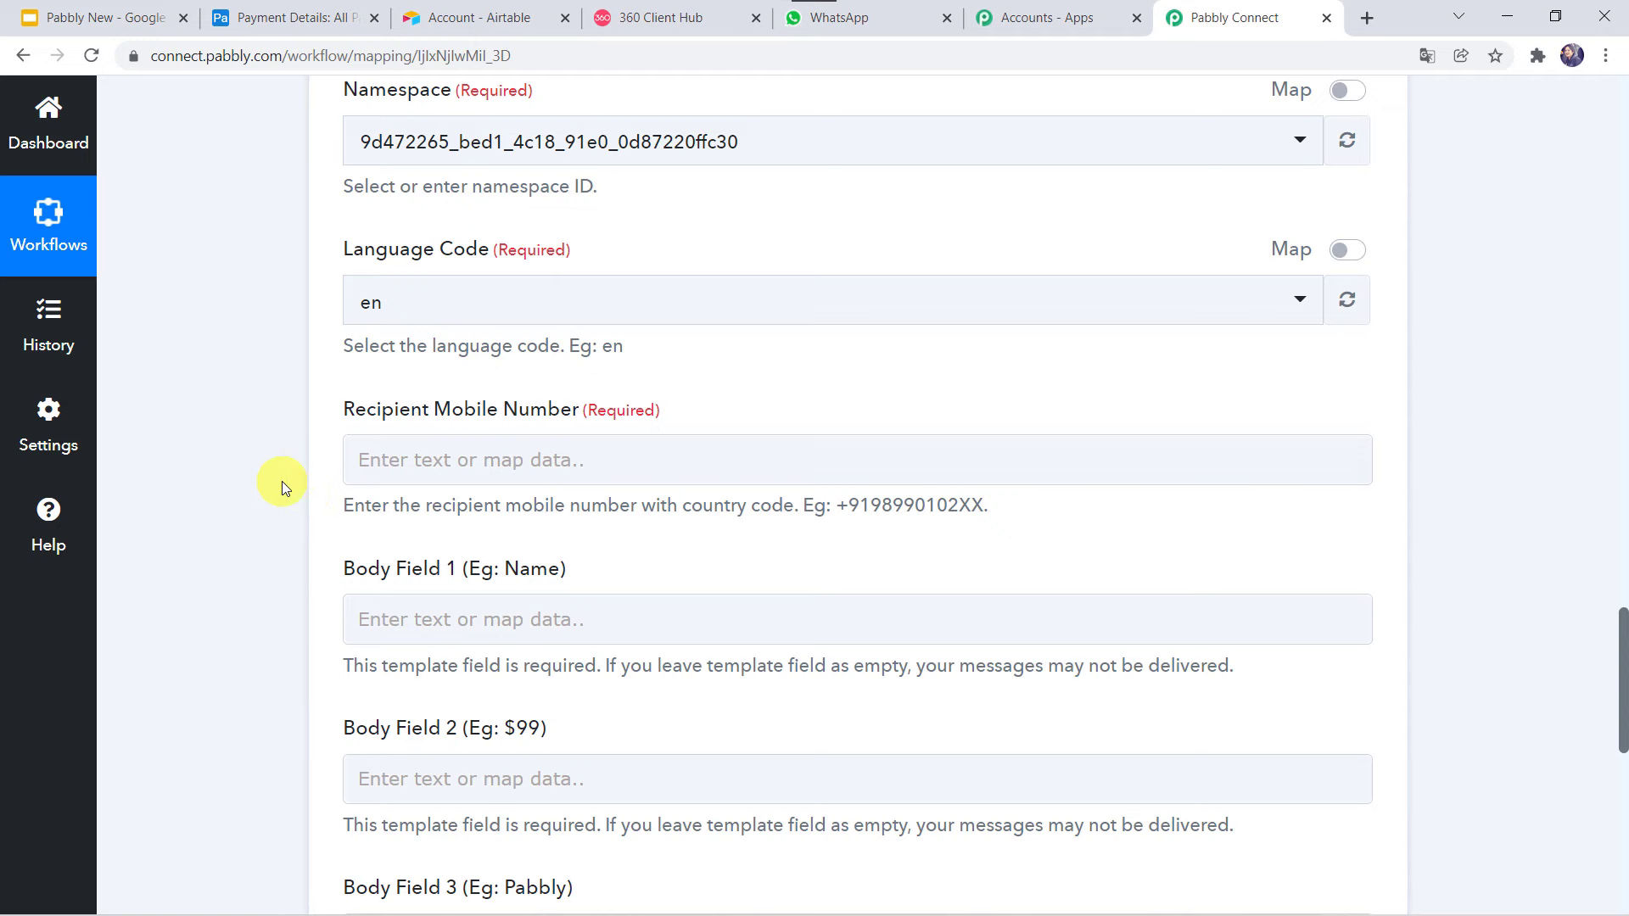
# Map Recipient Mobile Number to Fields Contact Number from 1. Airtable: New Record.
pyautogui.scroll(9, 282, 483)
pyautogui.scroll(7, 282, 481)
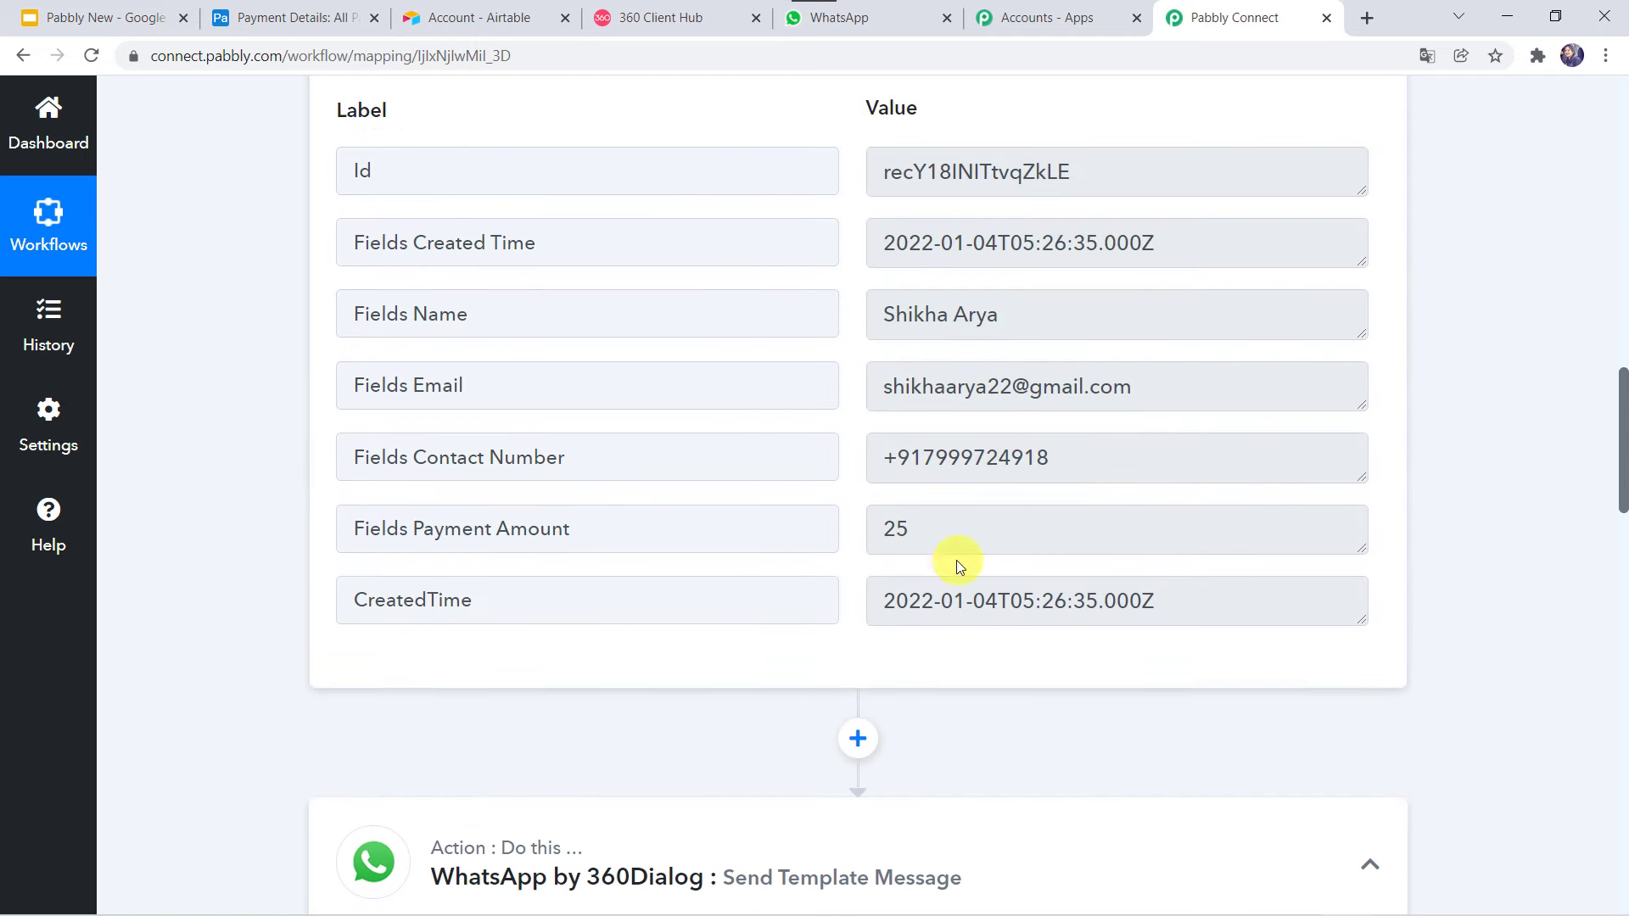
pyautogui.scroll(-14, 243, 682)
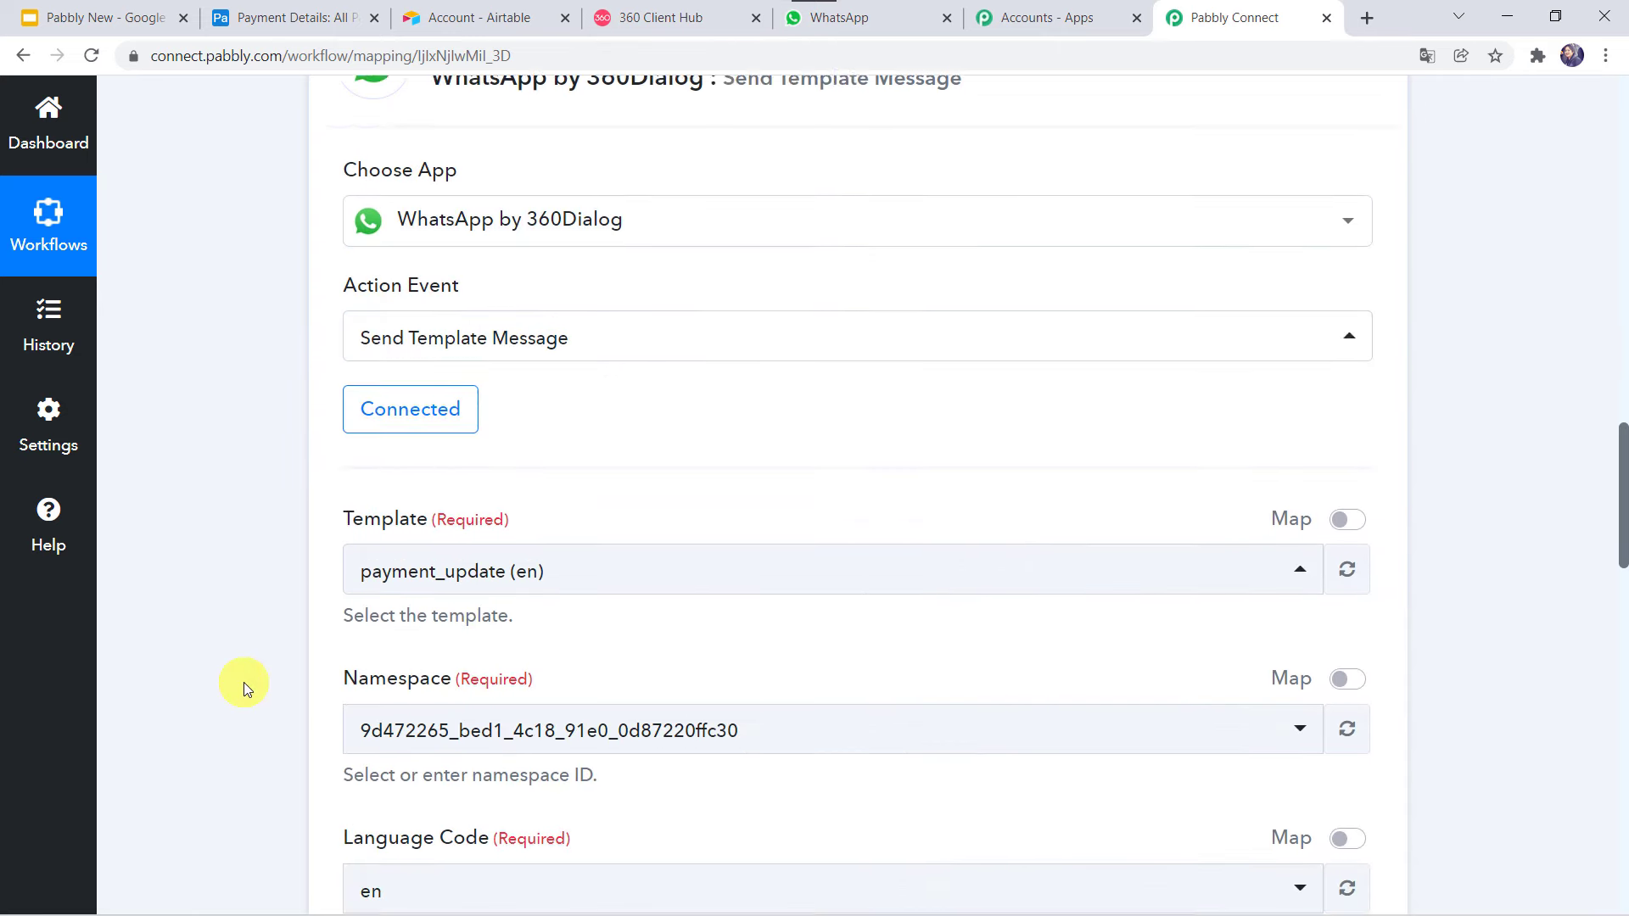
pyautogui.scroll(-3, 243, 682)
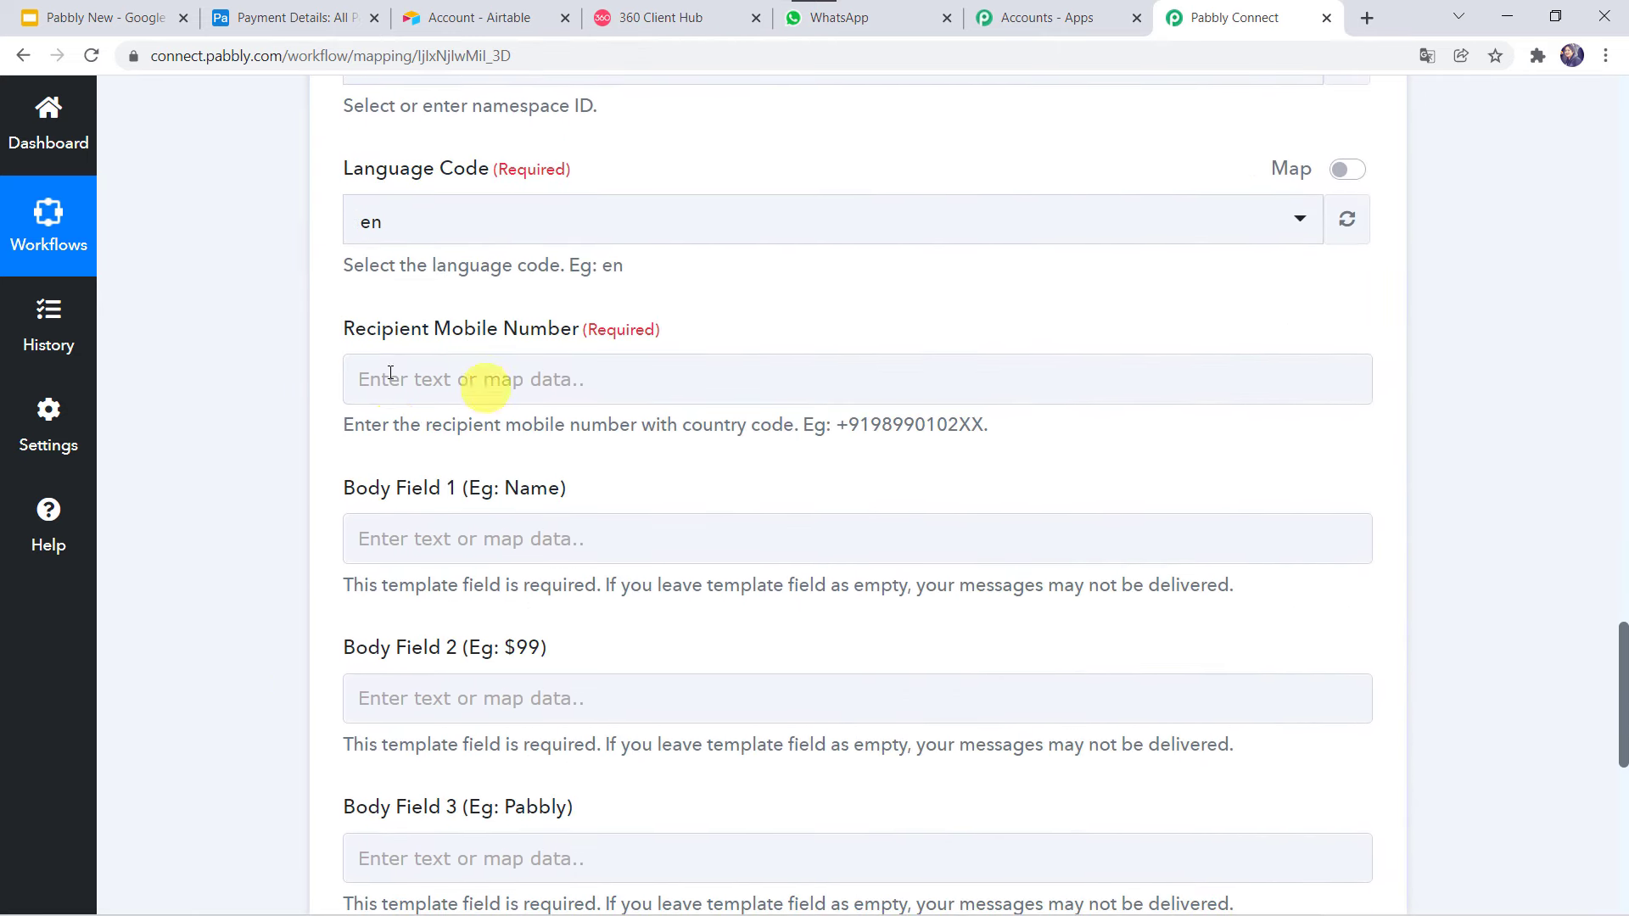
pyautogui.click(405, 367)
pyautogui.click(405, 367)
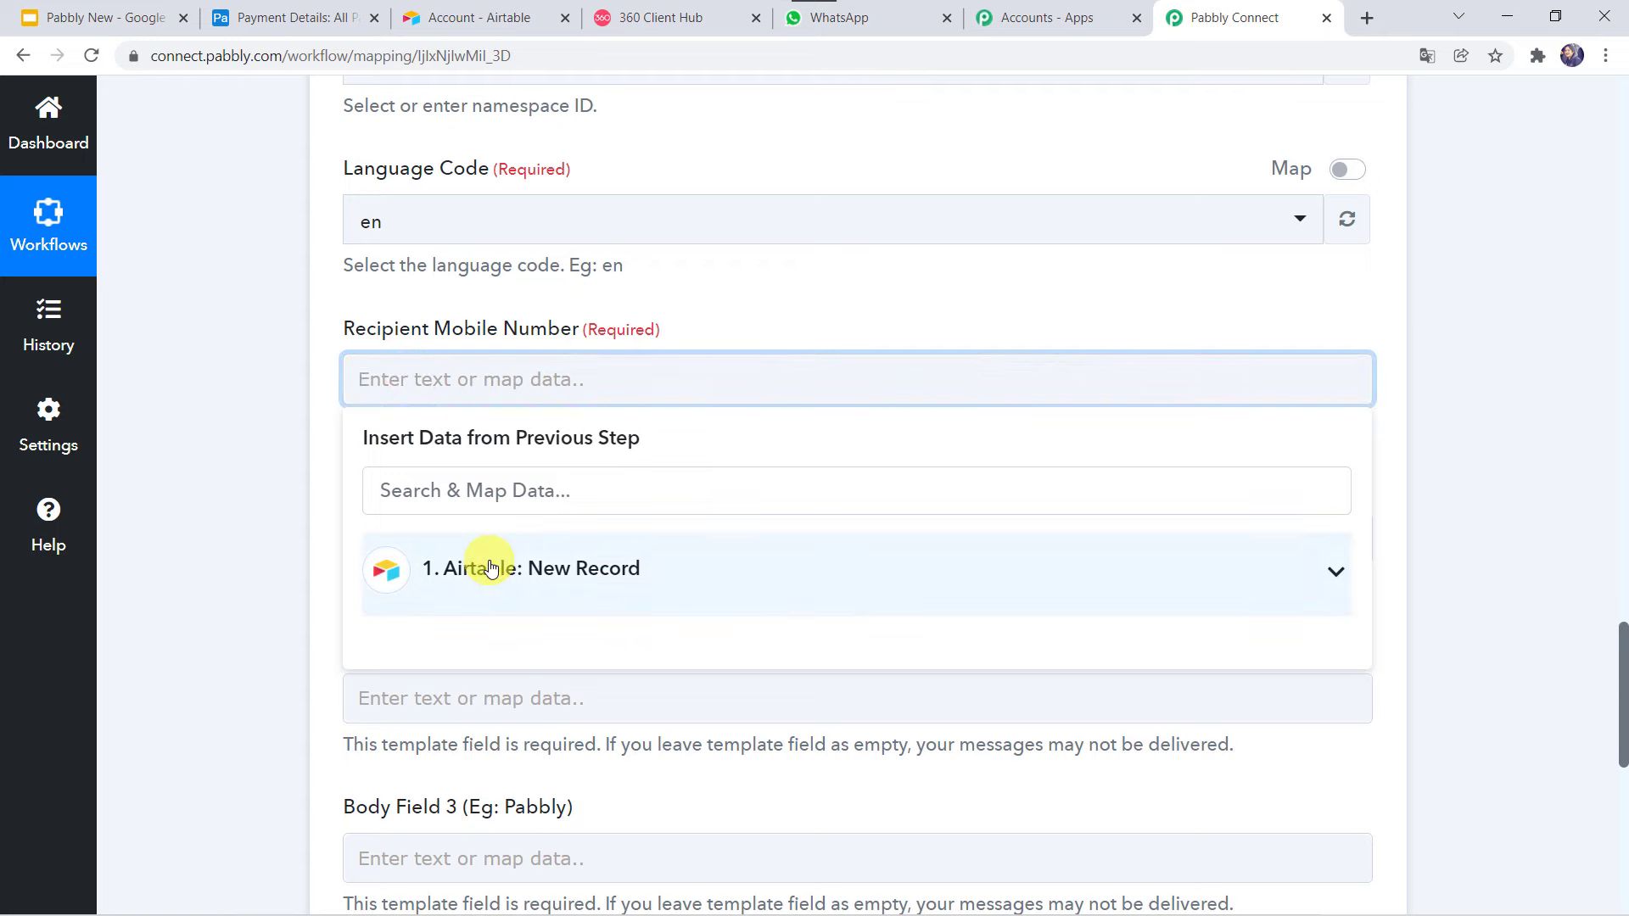
pyautogui.click(475, 569)
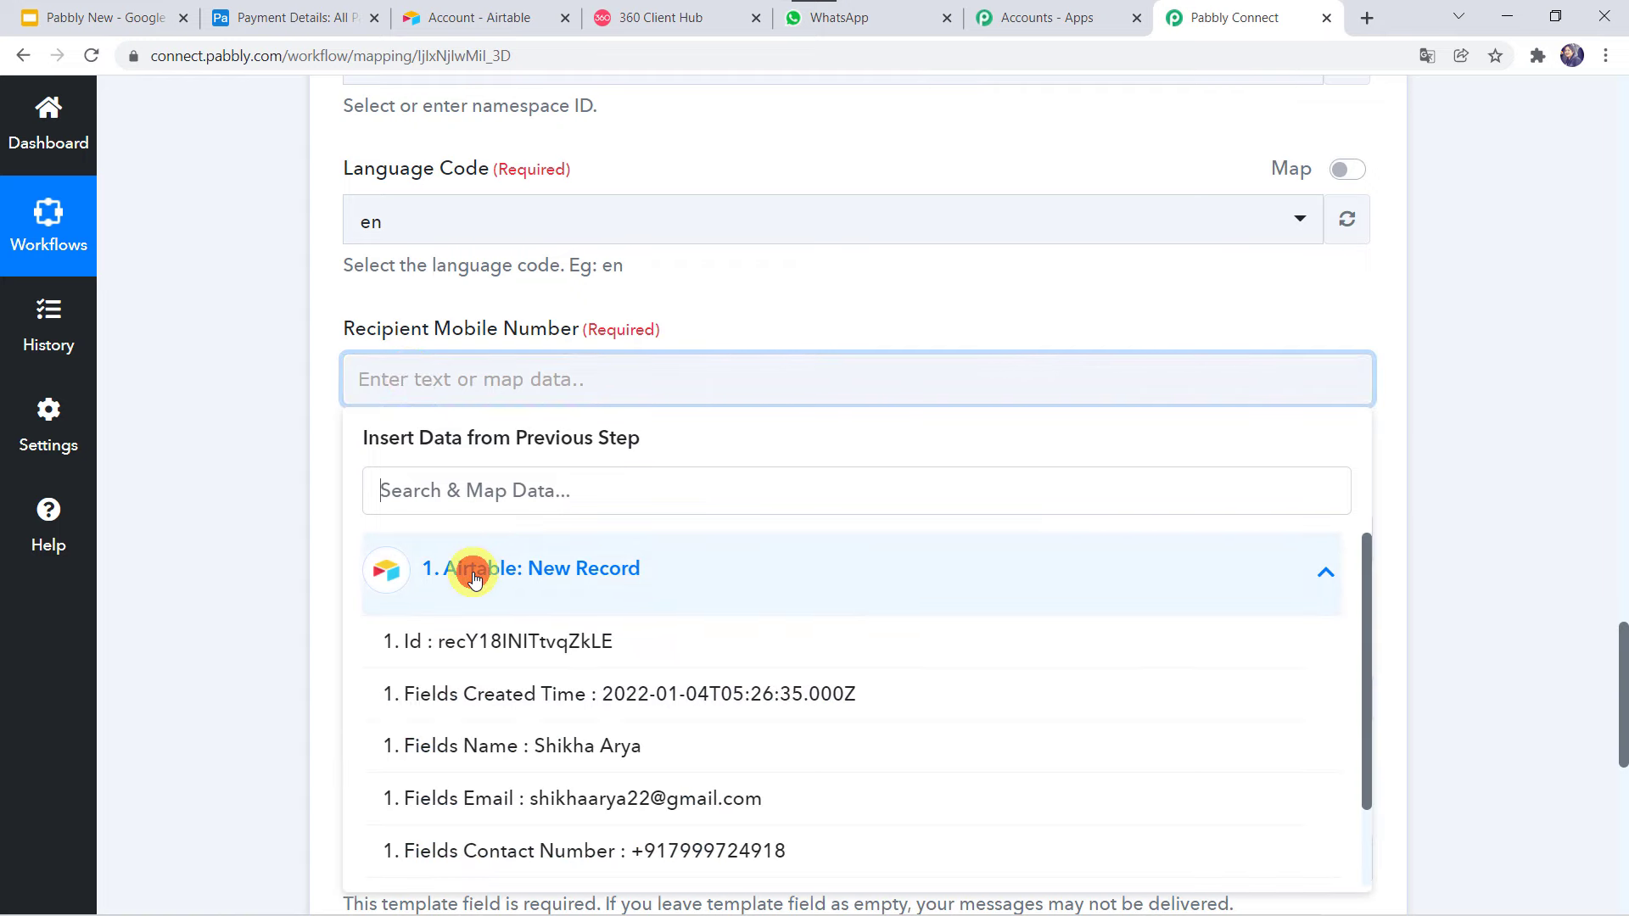
pyautogui.scroll(-1, 450, 597)
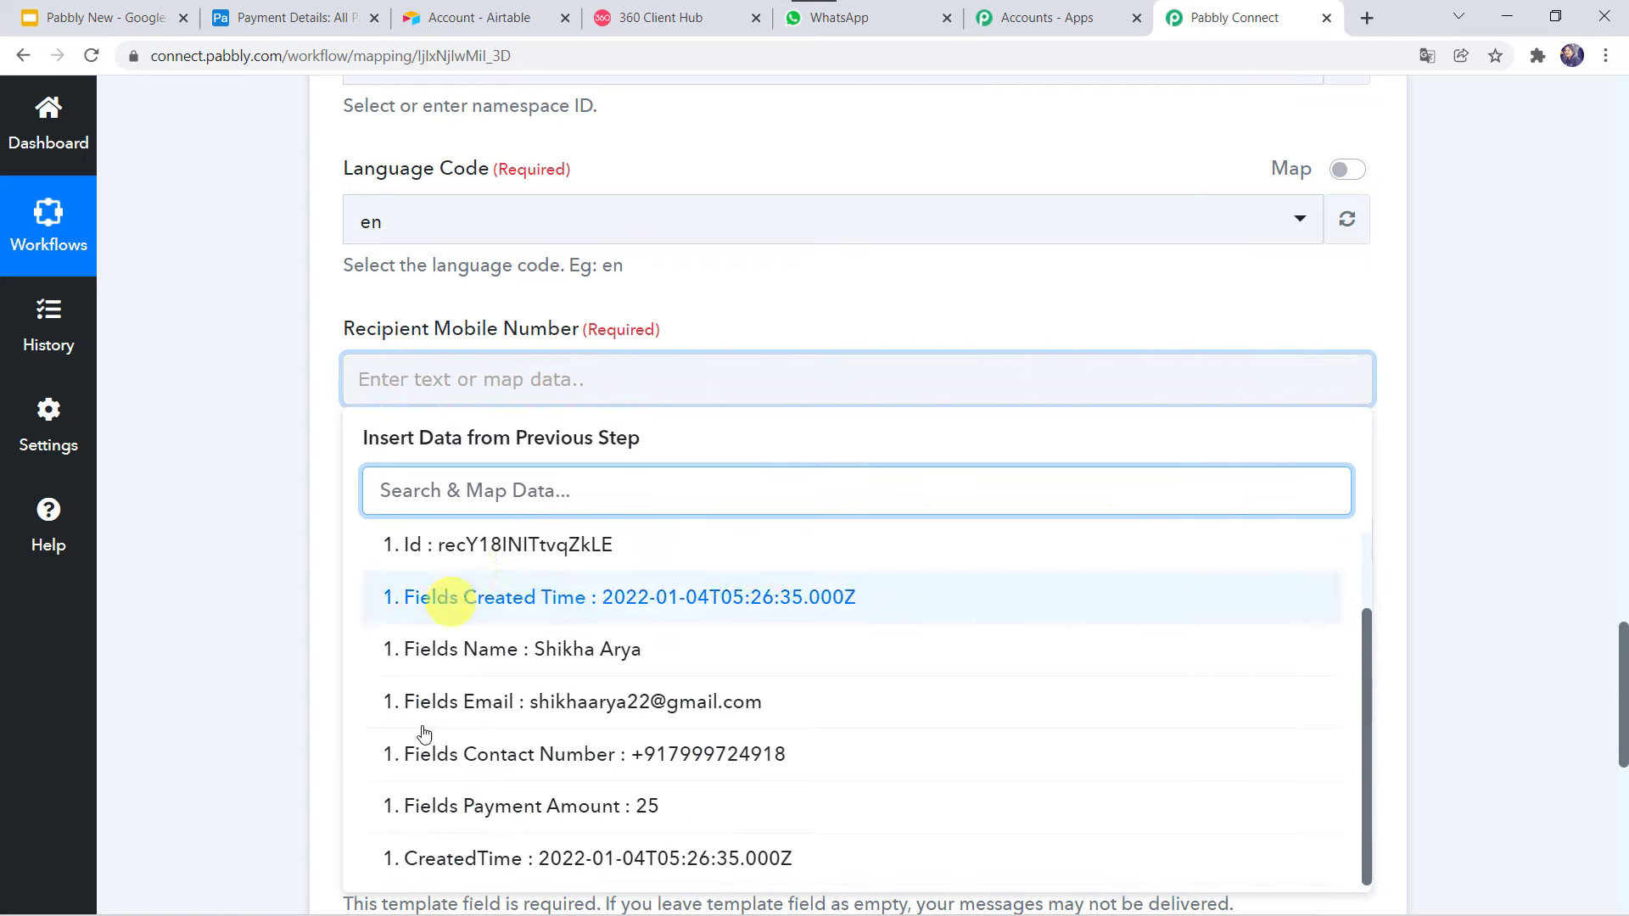
pyautogui.click(544, 777)
pyautogui.click(218, 630)
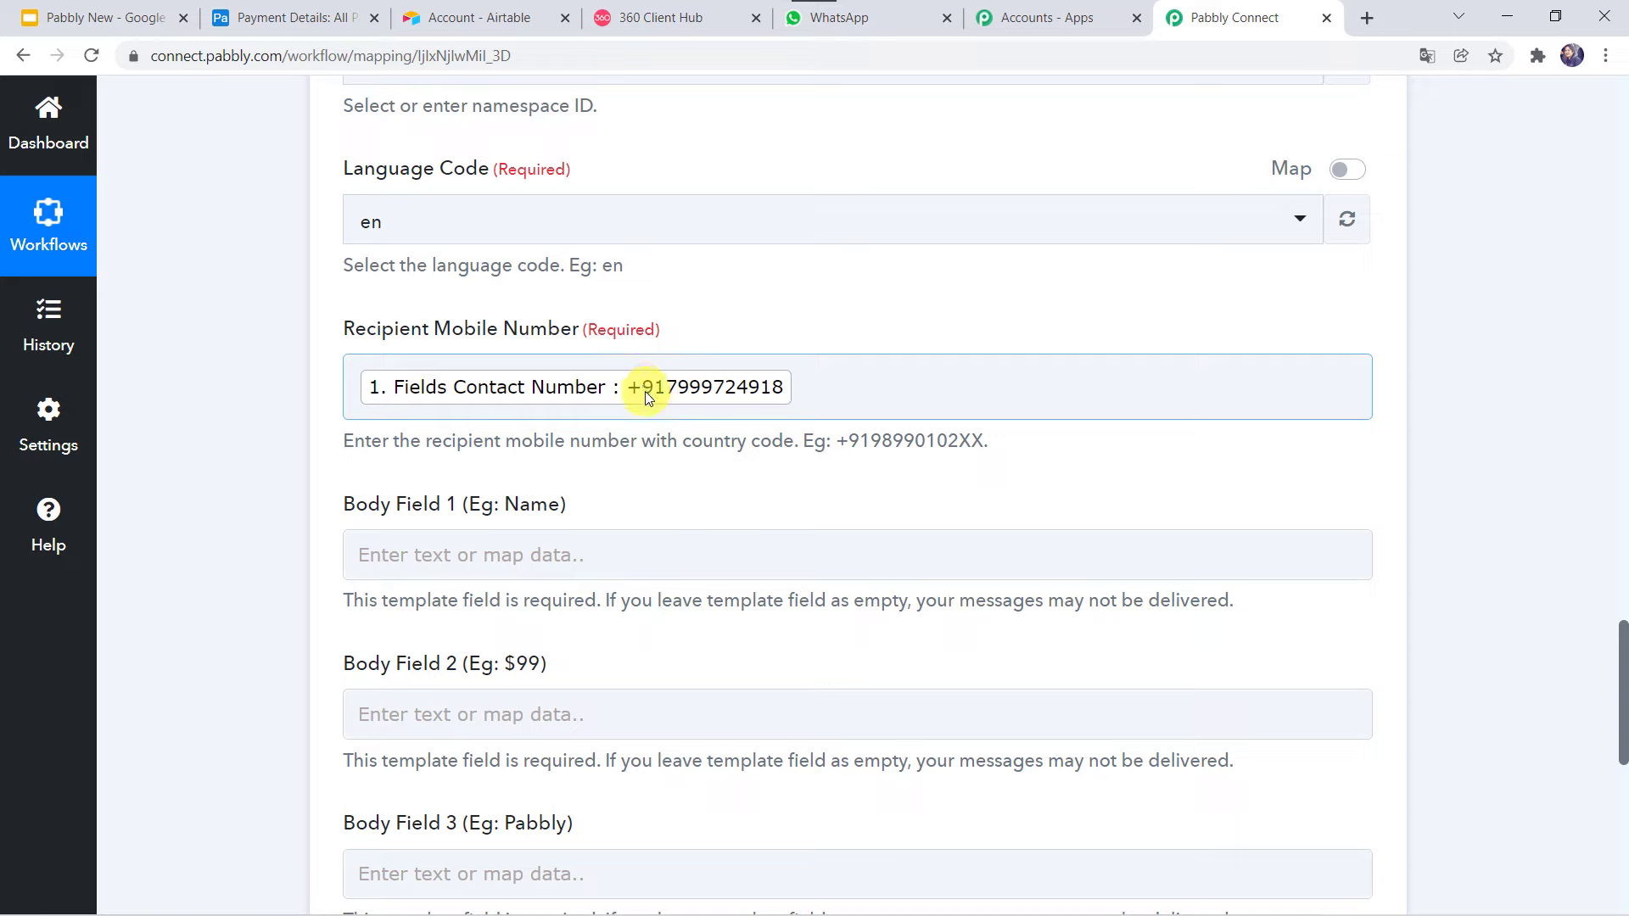
pyautogui.click(353, 390)
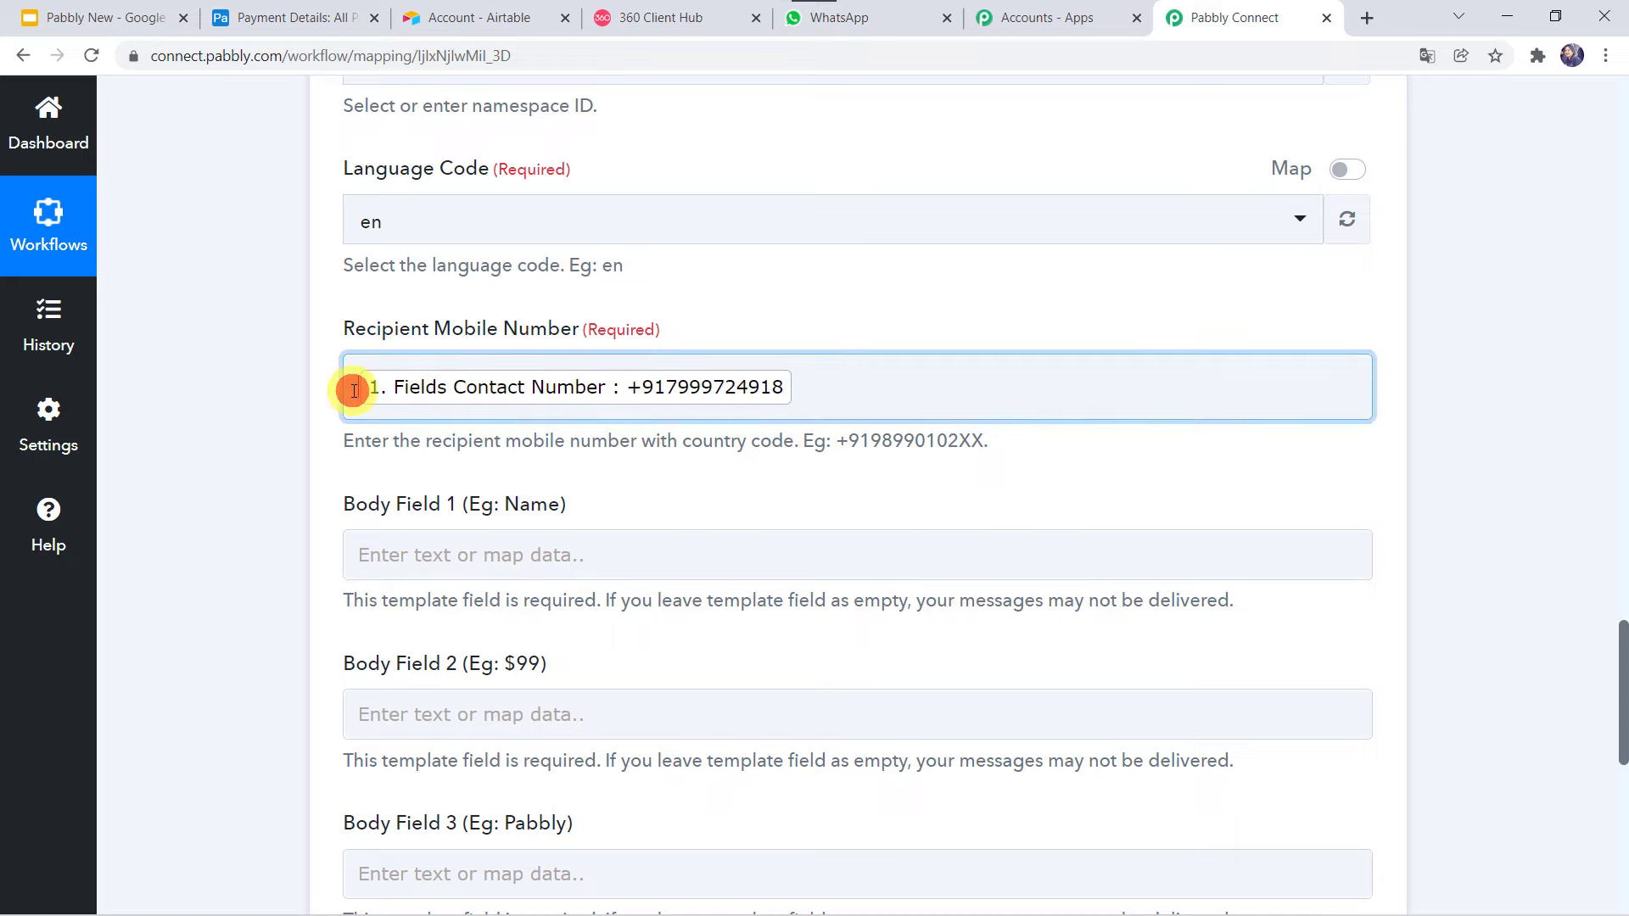
pyautogui.click(304, 414)
# Map the Airtable record's Fields Name into Body Field 1.
pyautogui.scroll(-4, 304, 414)
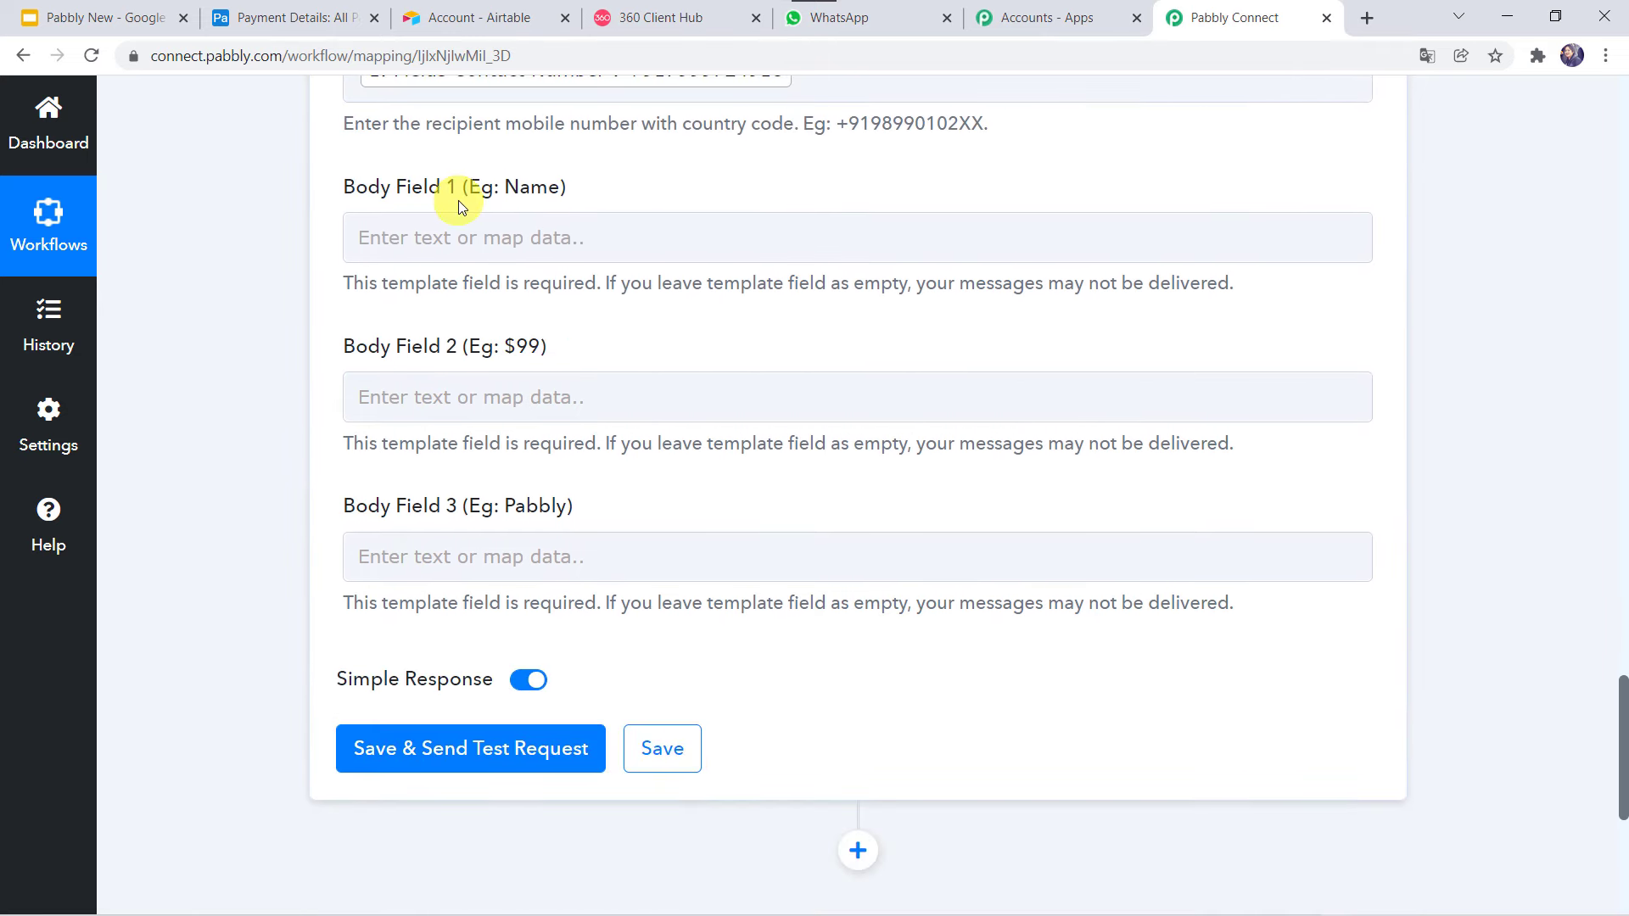
pyautogui.click(396, 246)
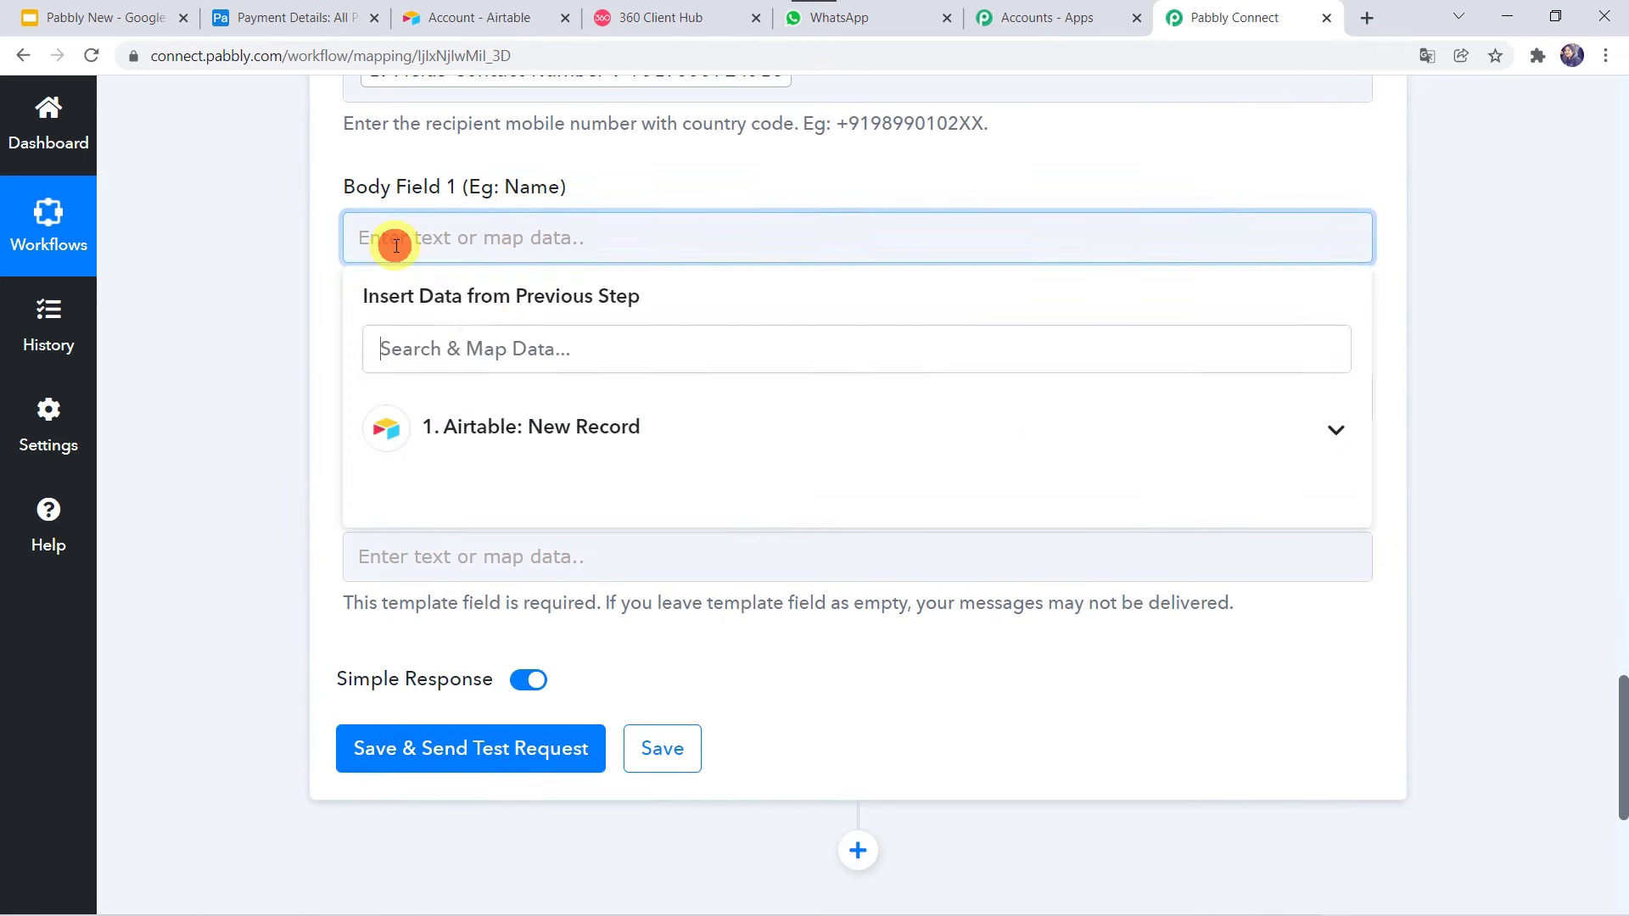
pyautogui.click(436, 416)
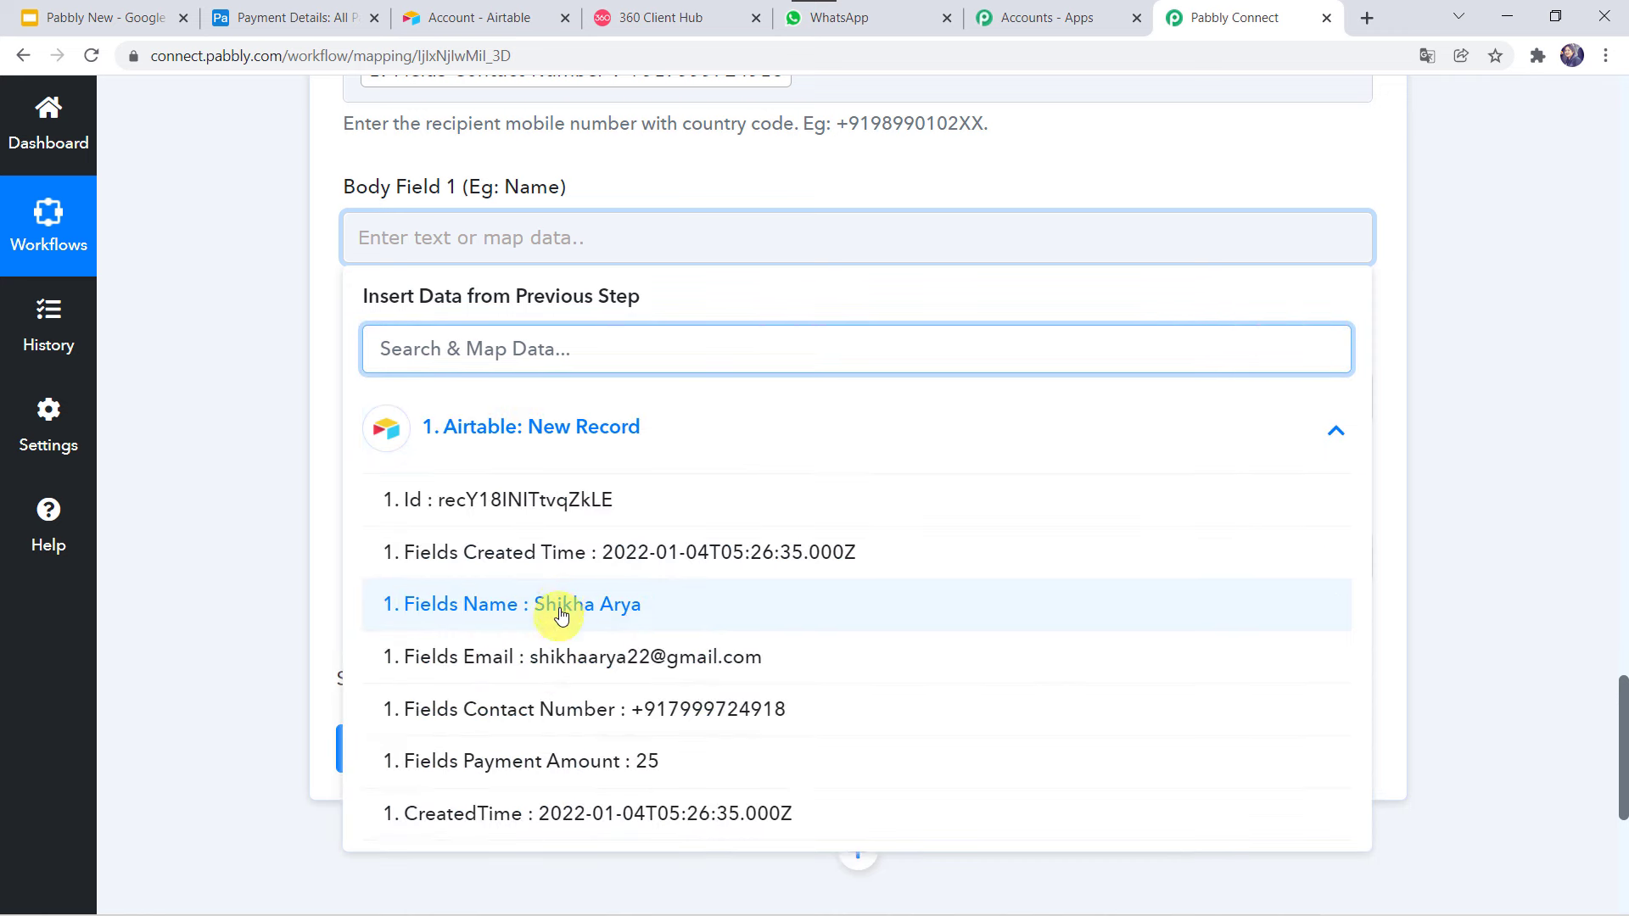
pyautogui.click(561, 615)
pyautogui.click(204, 461)
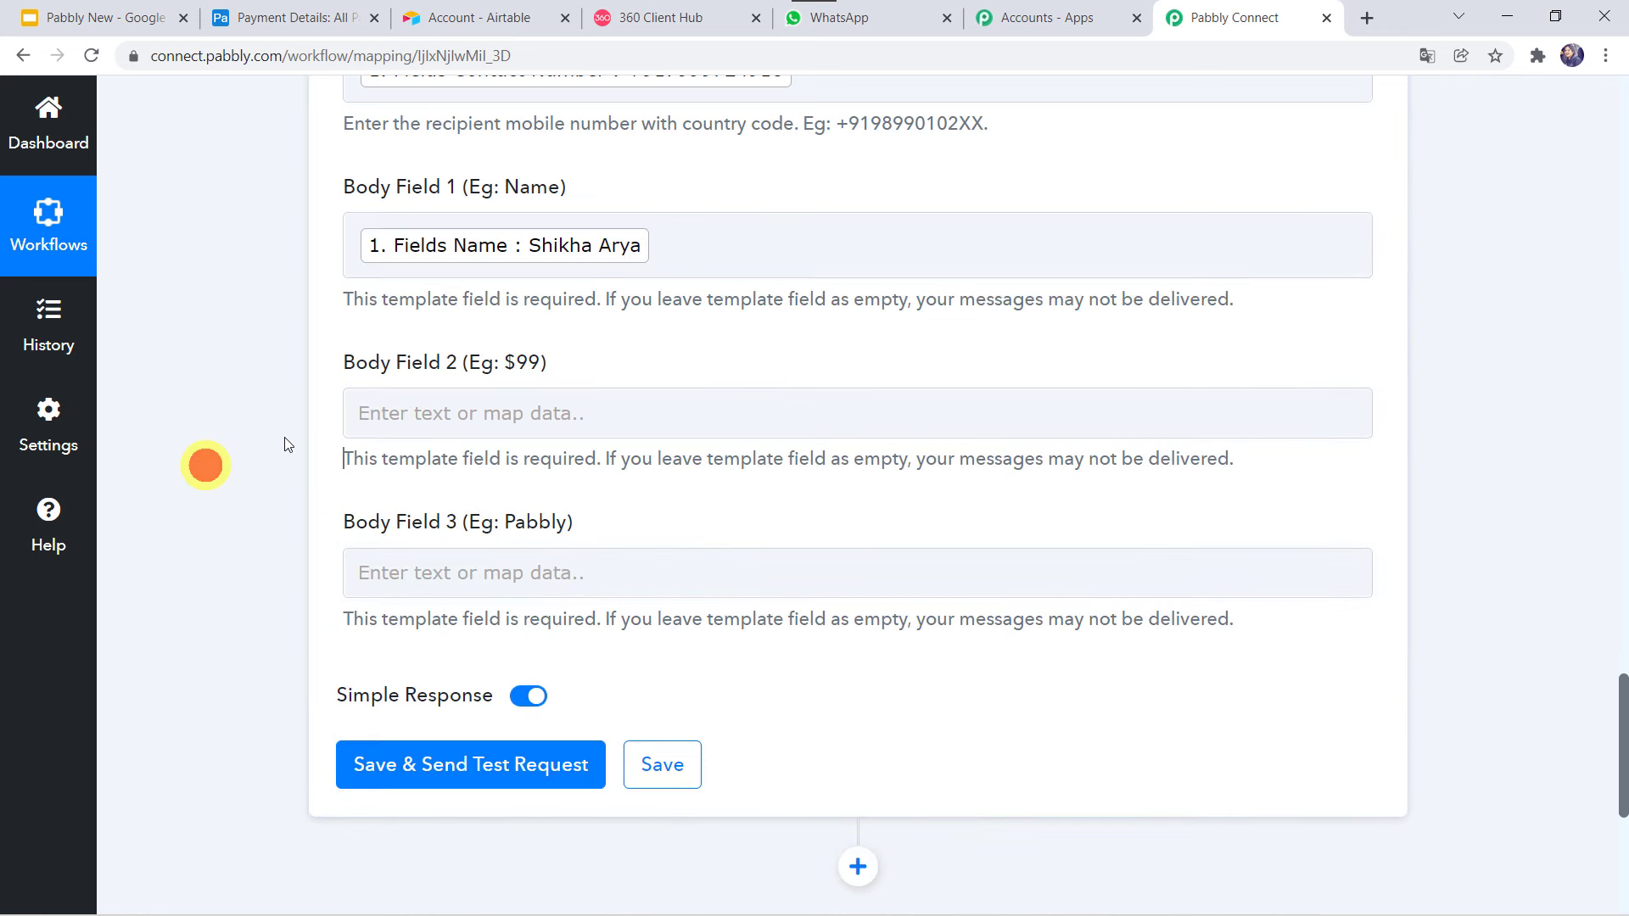
# Put $ plus Payment Amount in Body Field 2 and type Pabbly Team in Body Field 3.
pyautogui.click(413, 416)
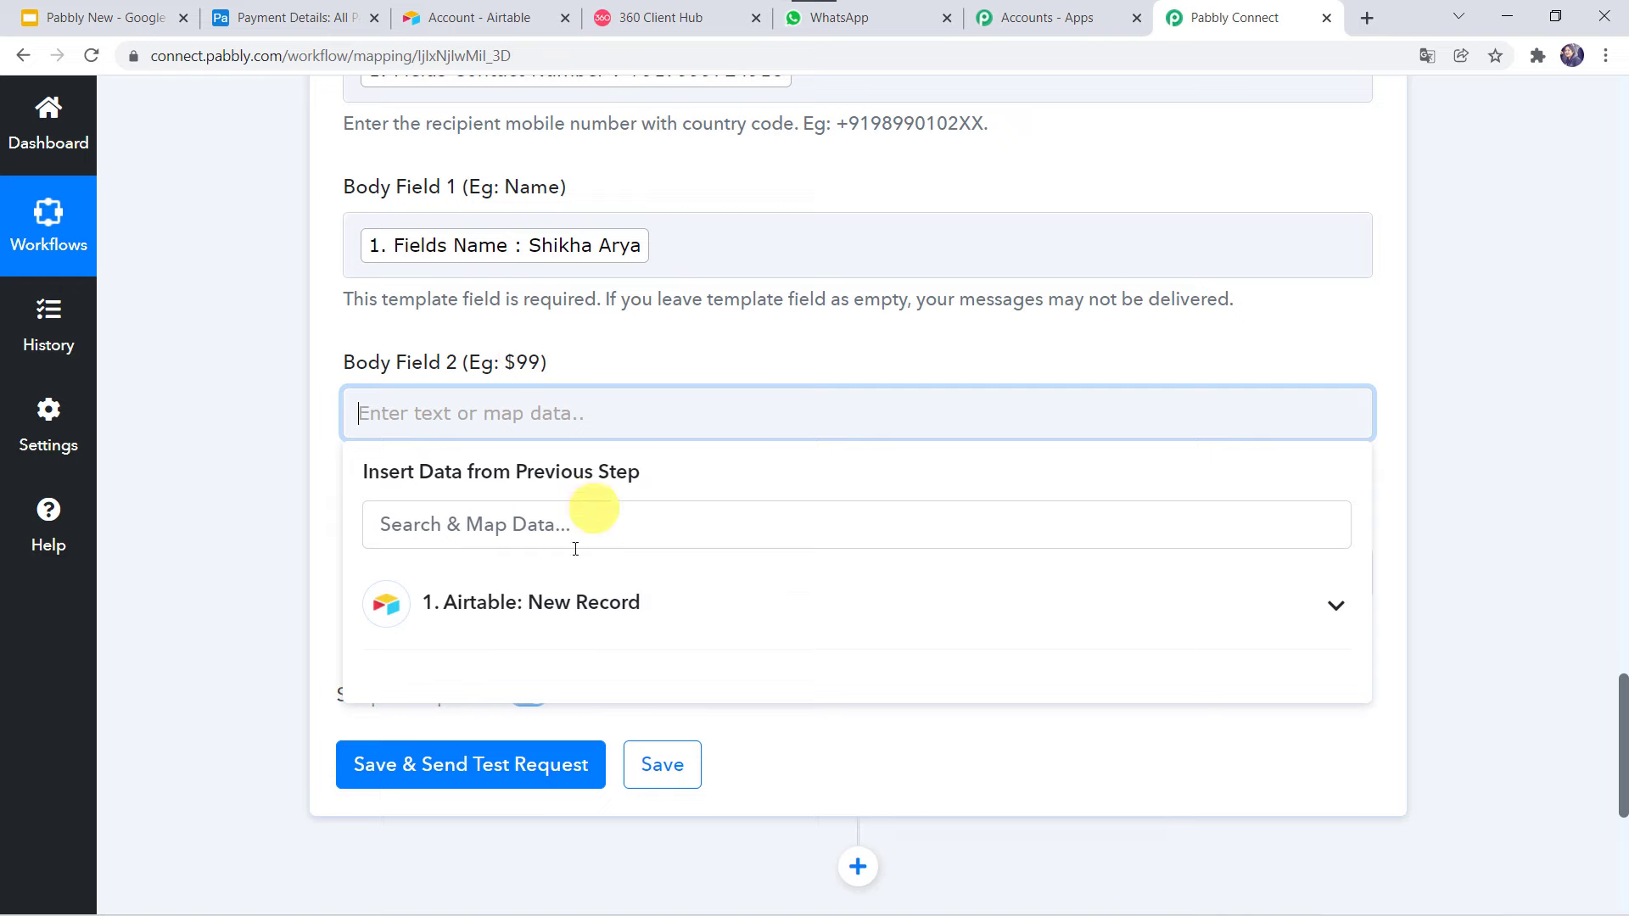
pyautogui.click(484, 618)
pyautogui.scroll(-1, 523, 816)
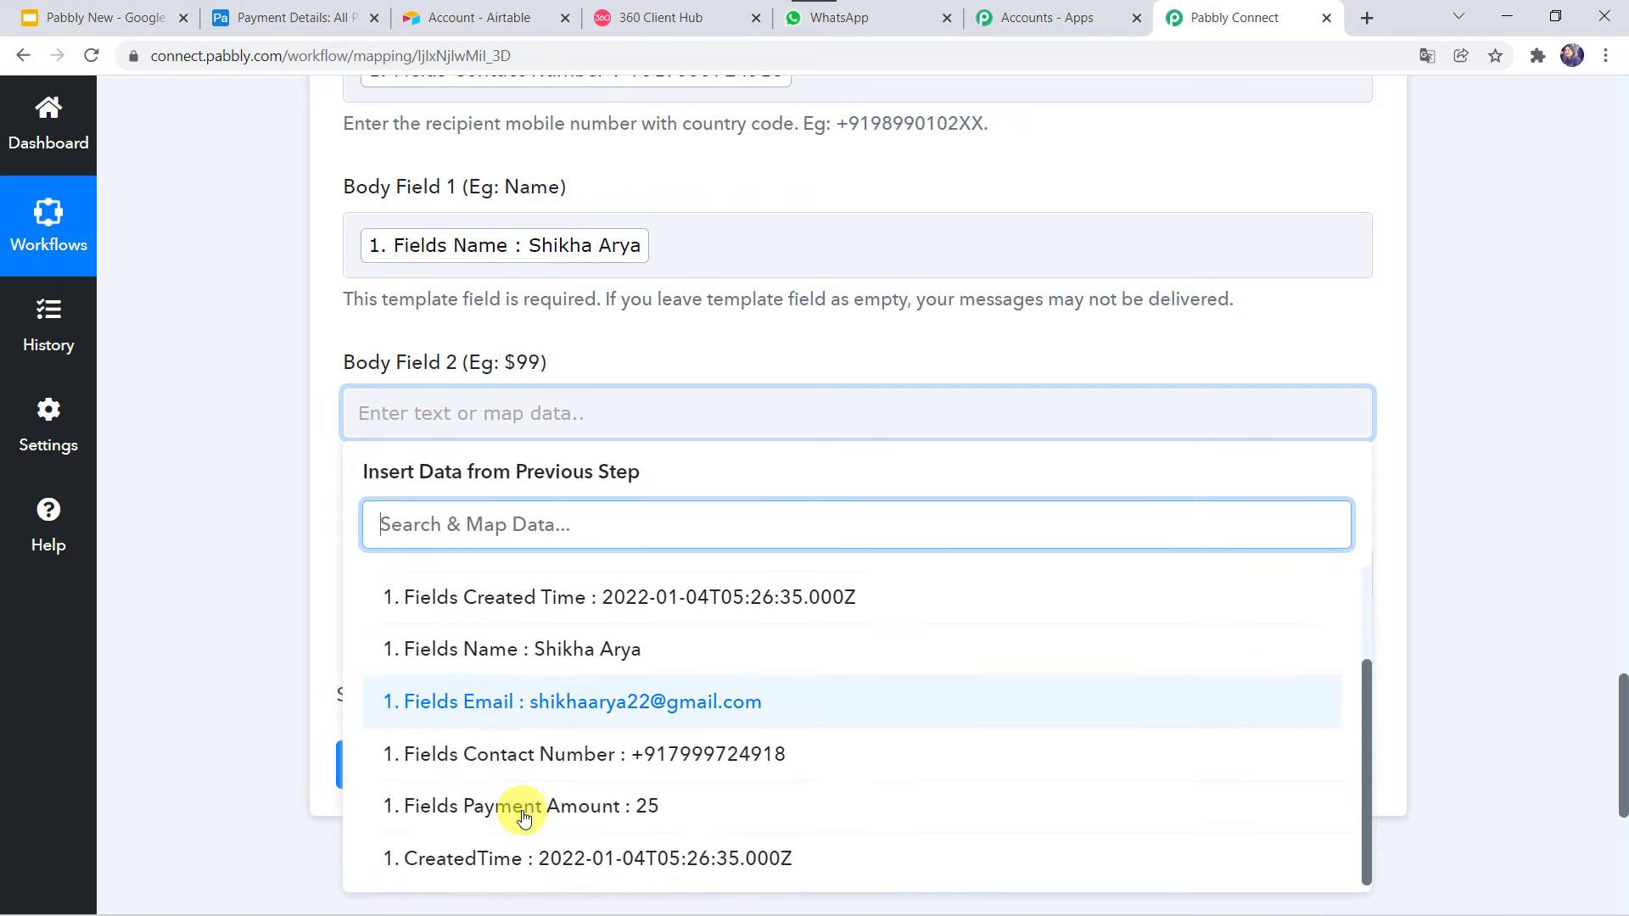
pyautogui.click(524, 813)
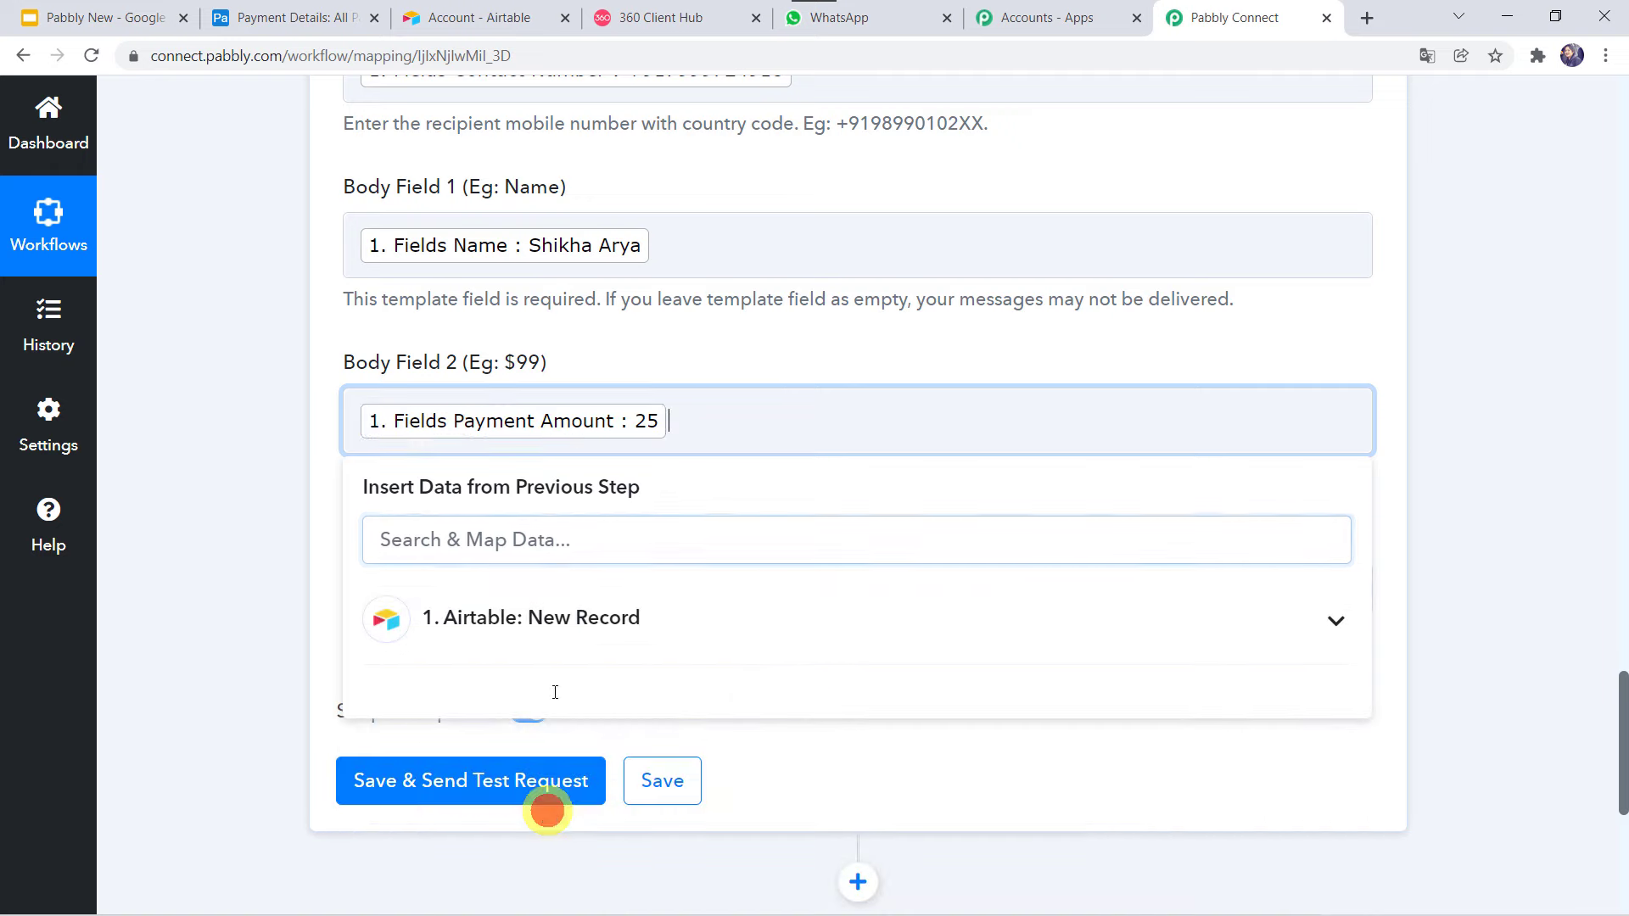
pyautogui.click(354, 421)
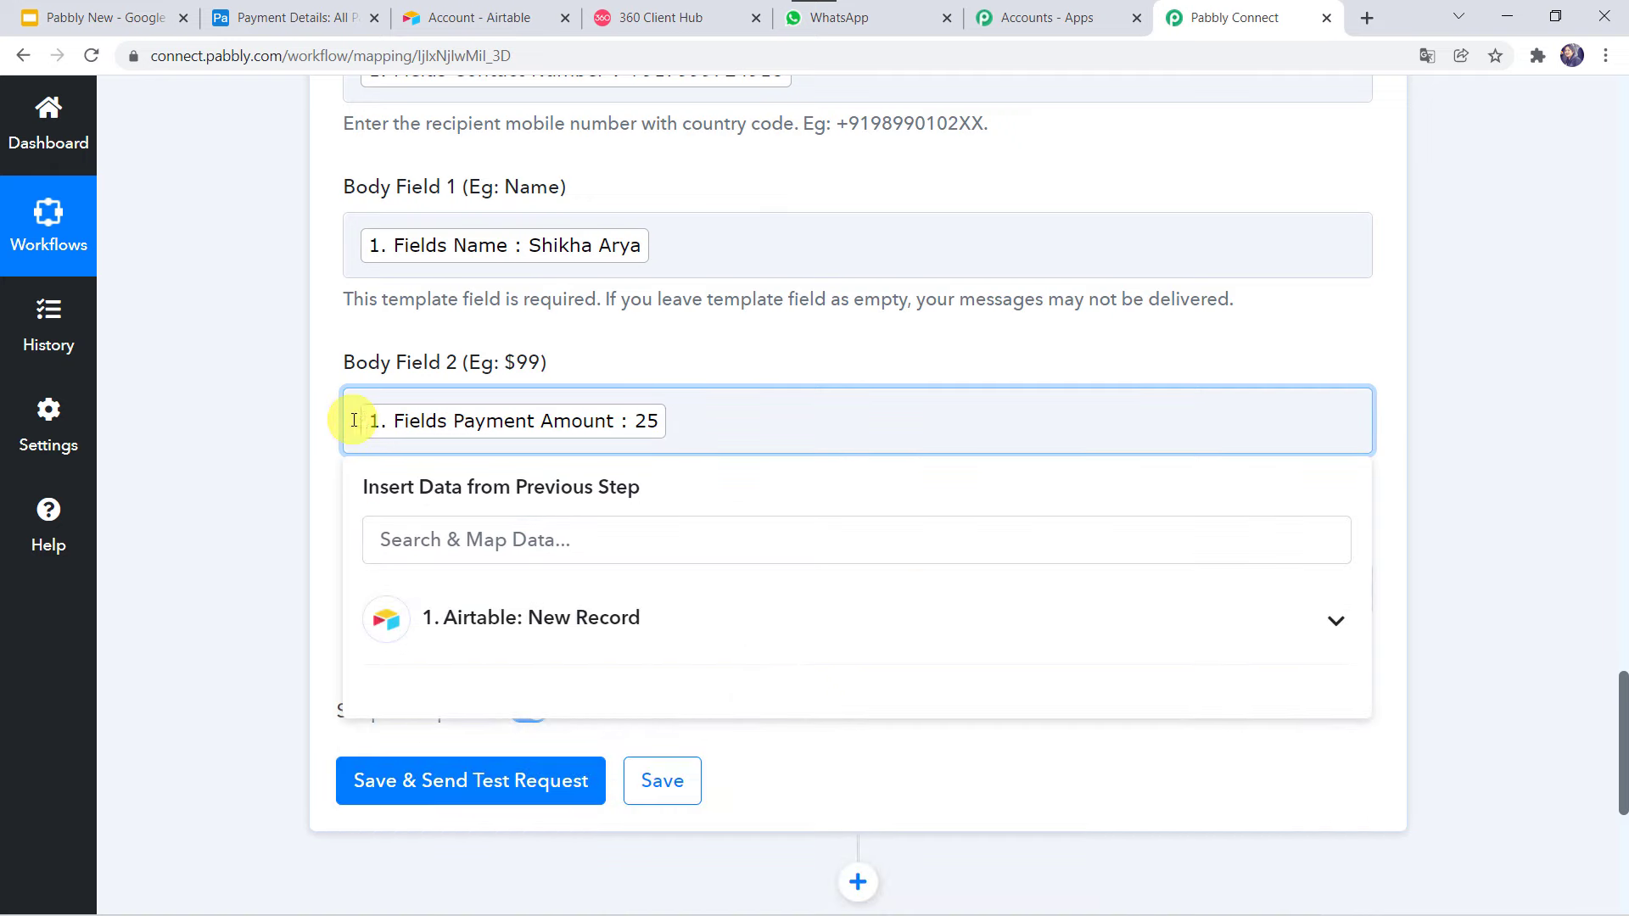
pyautogui.write('$')
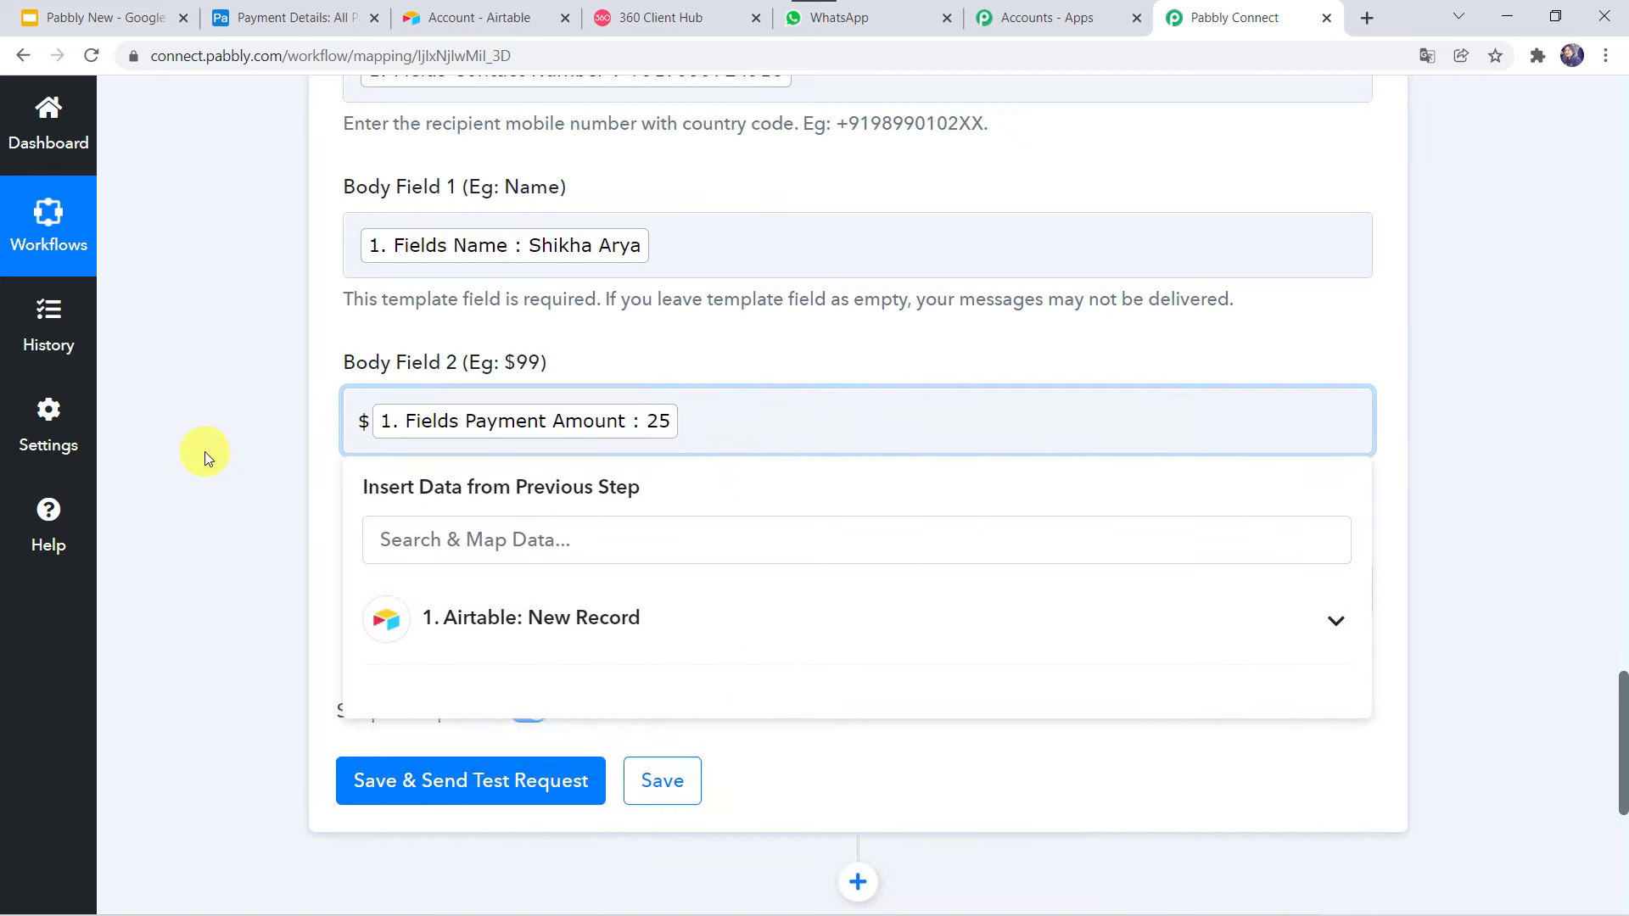
pyautogui.click(205, 451)
pyautogui.scroll(-2, 205, 451)
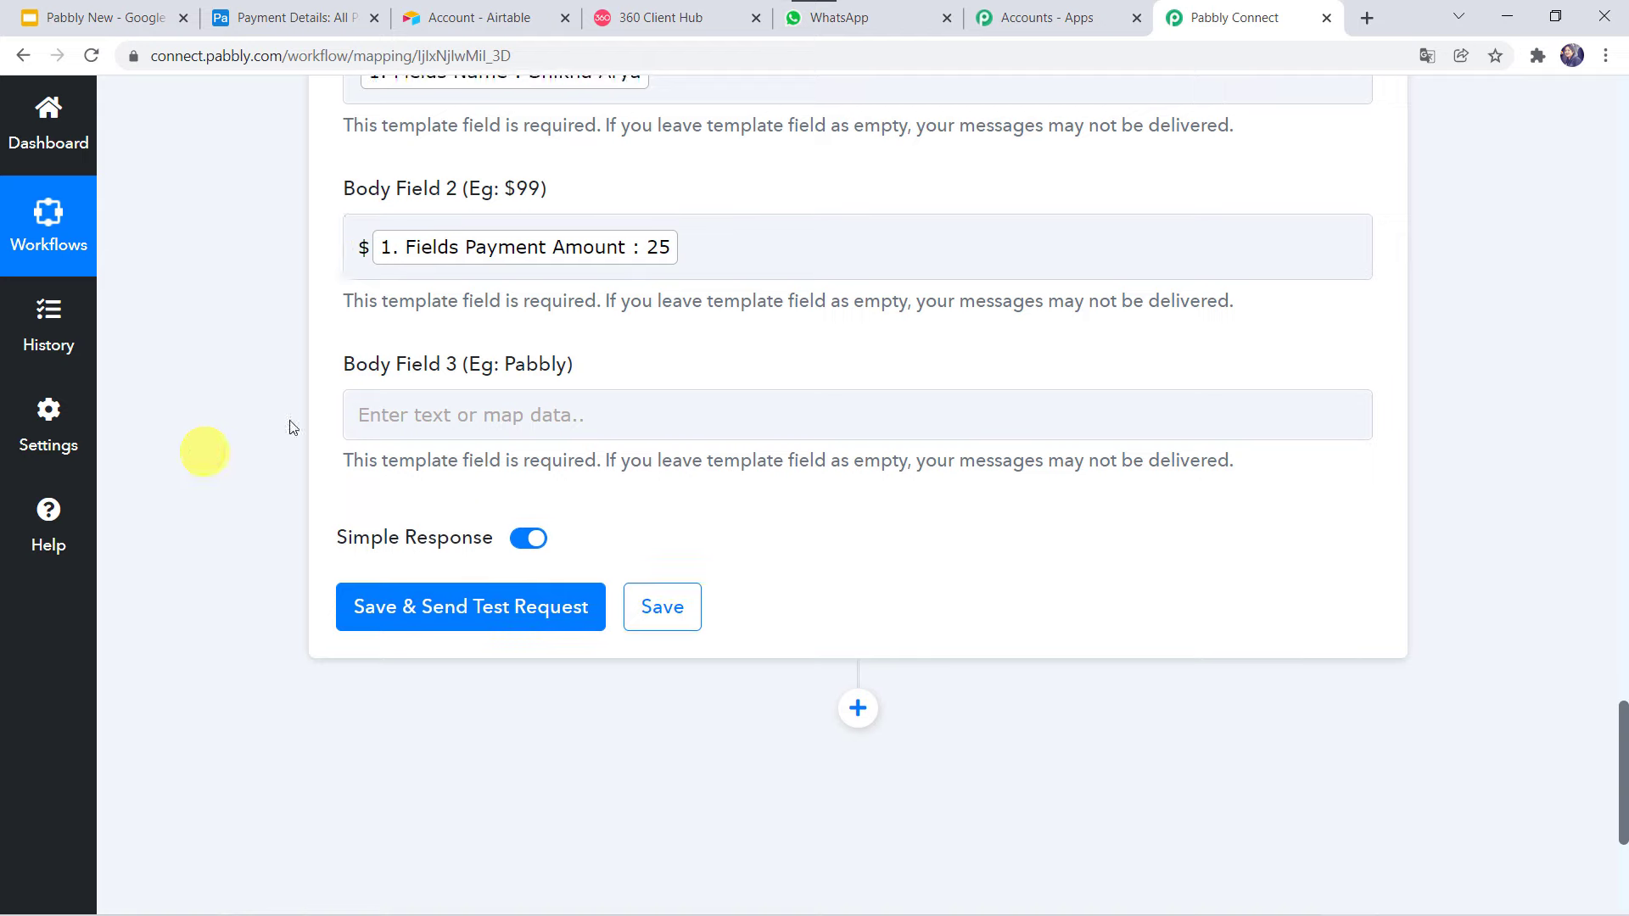
pyautogui.click(436, 426)
pyautogui.write('Pabbly')
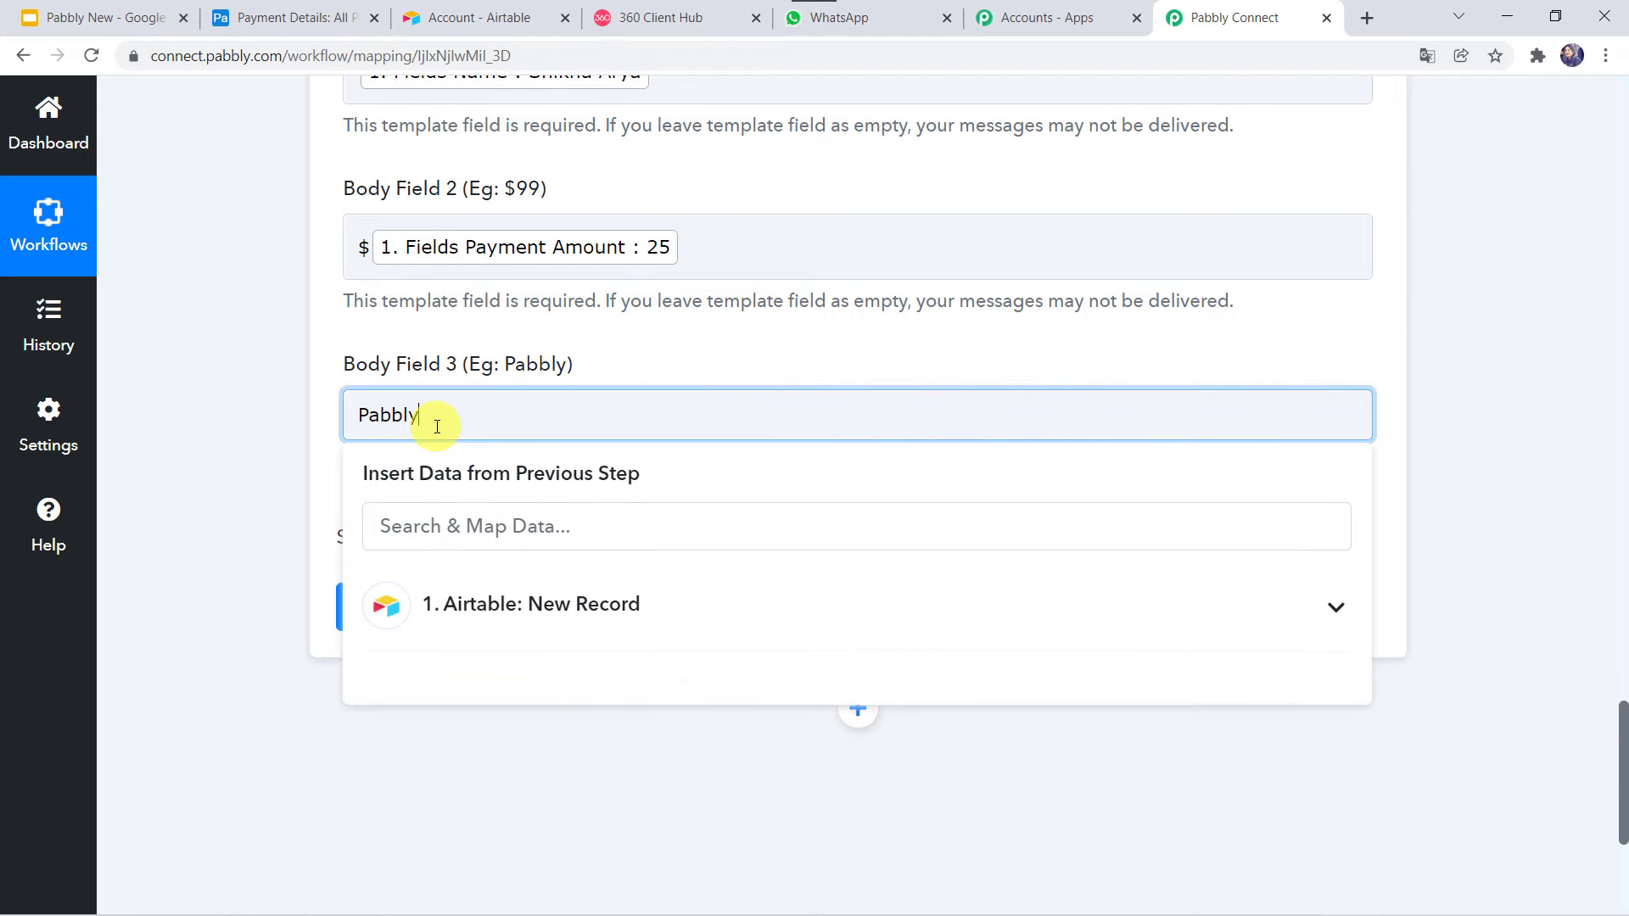
pyautogui.write(' Team')
# Save and send a test request, getting a message id and Meta Api Status stable.
pyautogui.click(221, 470)
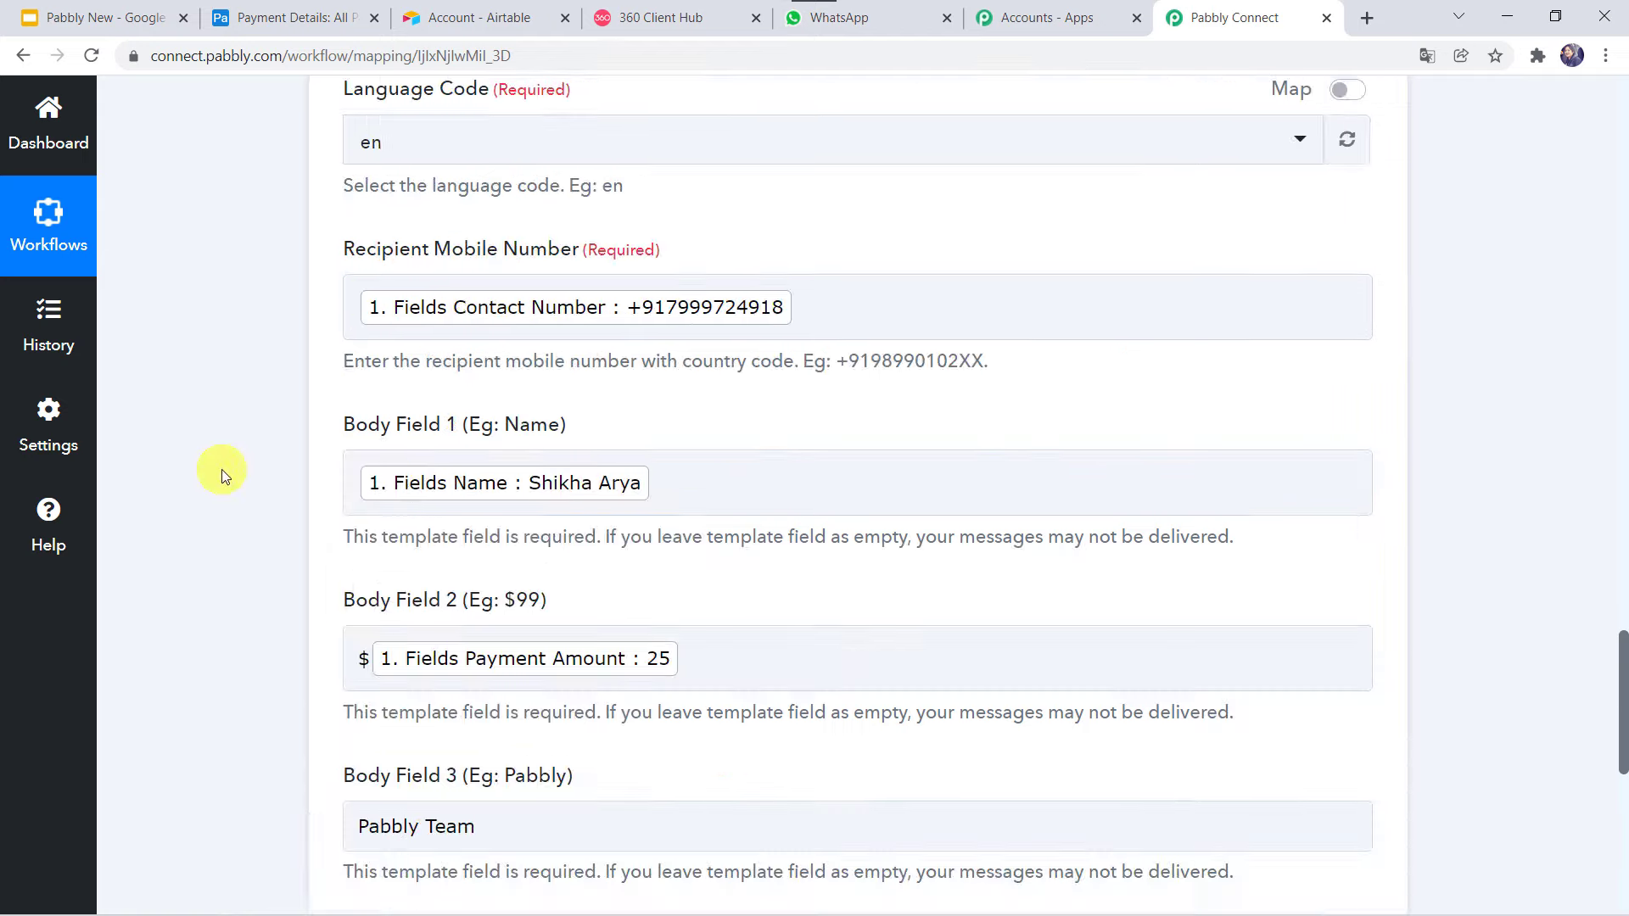
pyautogui.scroll(-2, 221, 470)
pyautogui.scroll(-2, 222, 470)
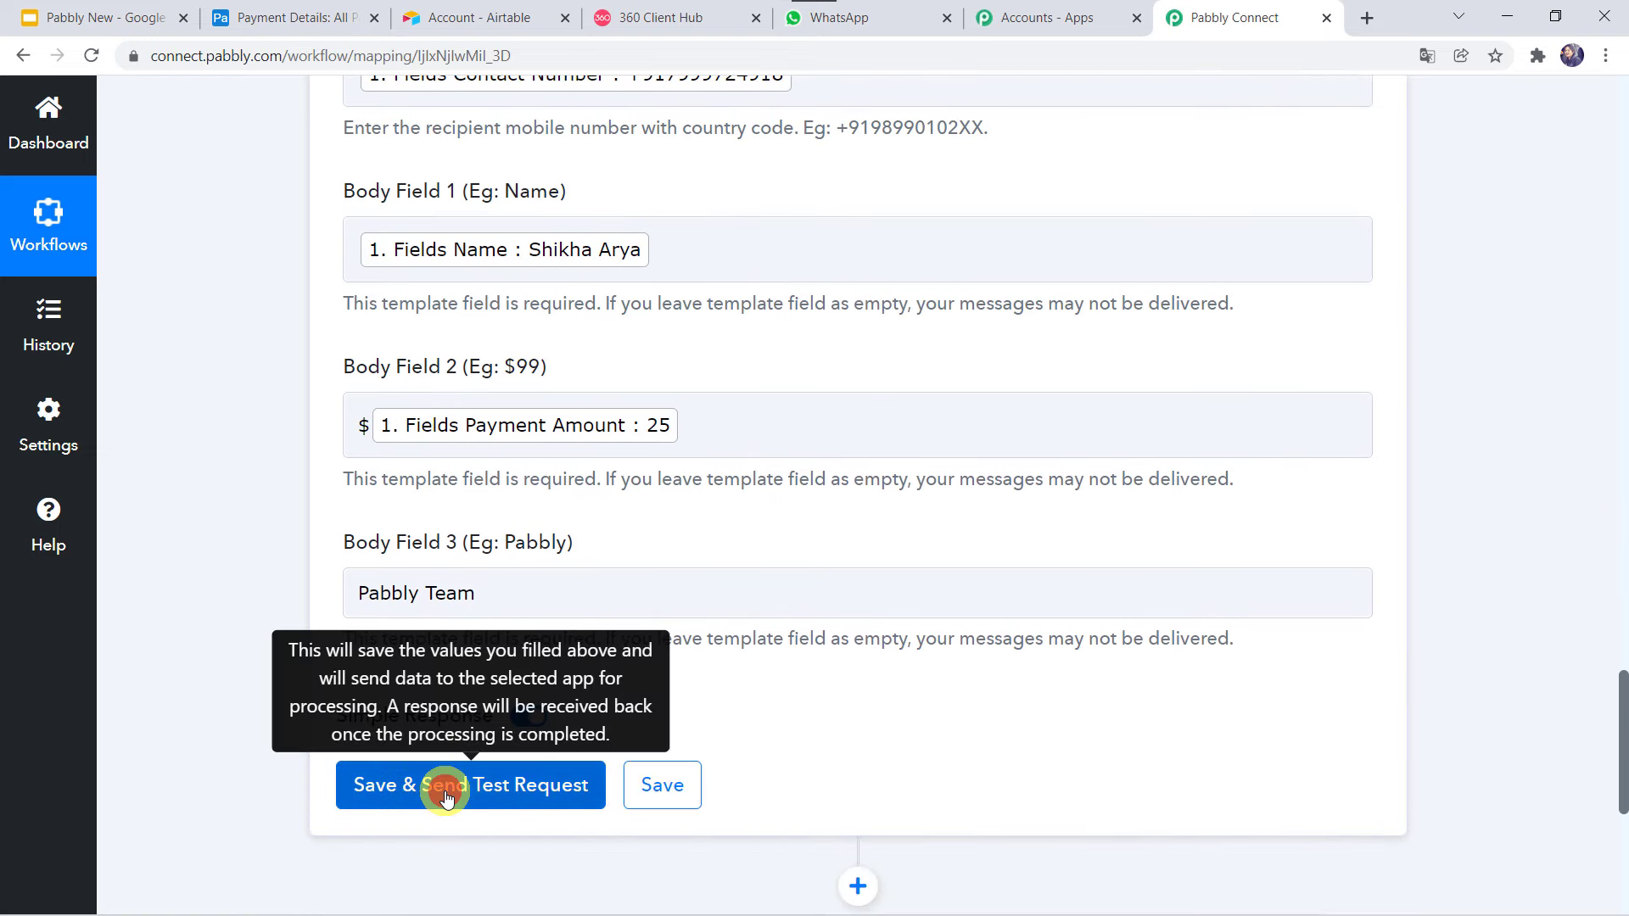
pyautogui.click(448, 796)
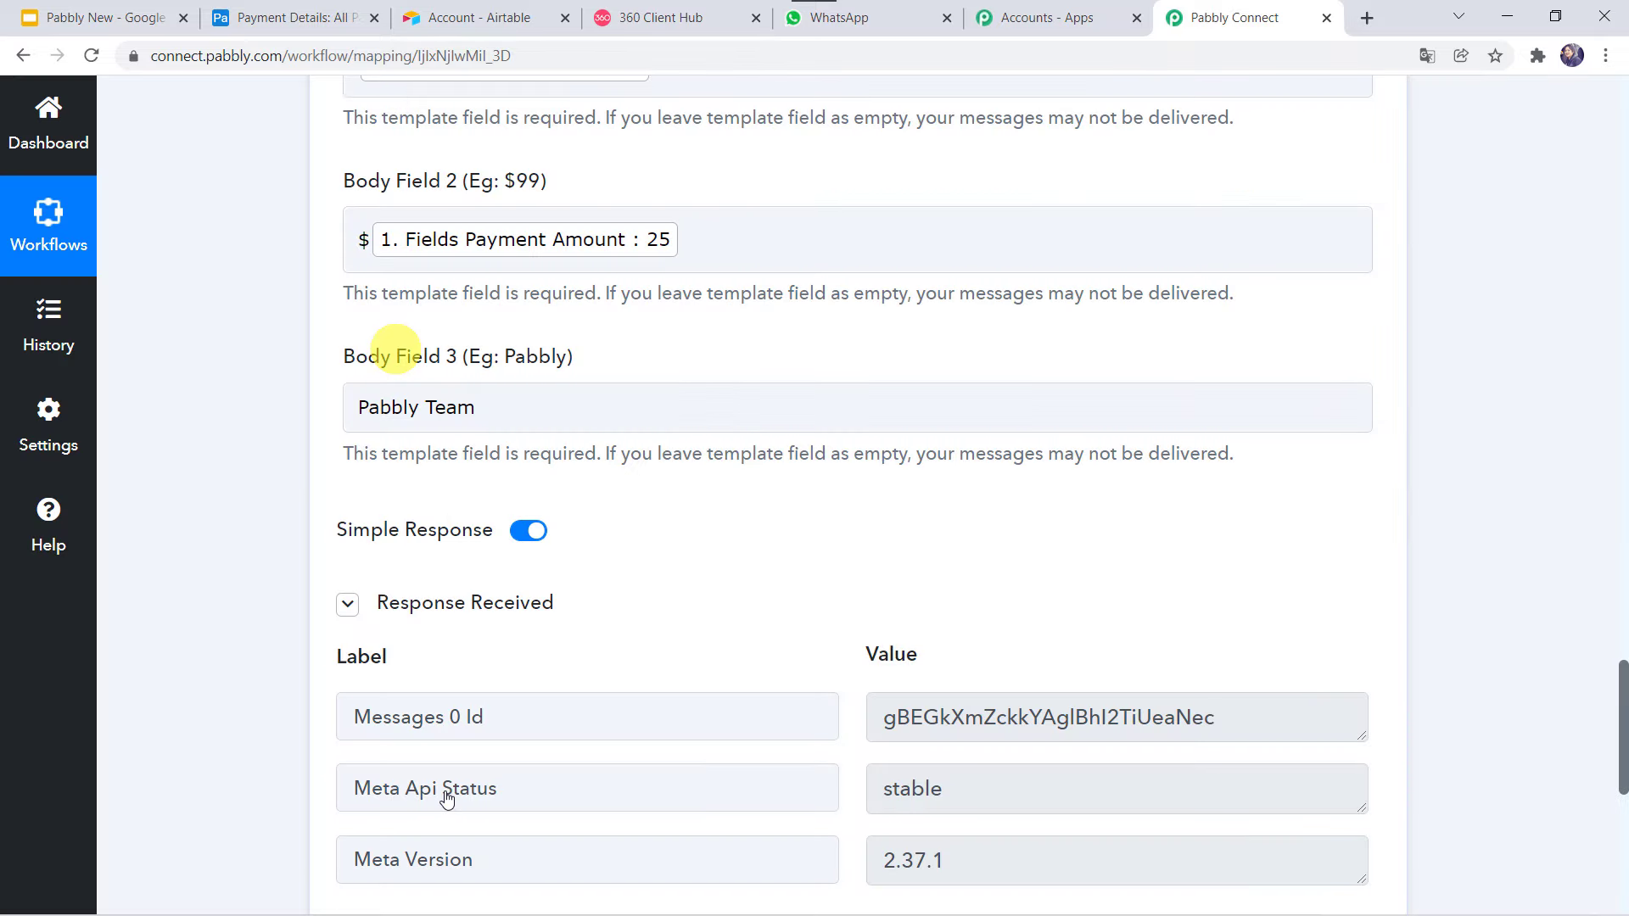
pyautogui.scroll(-3, 292, 611)
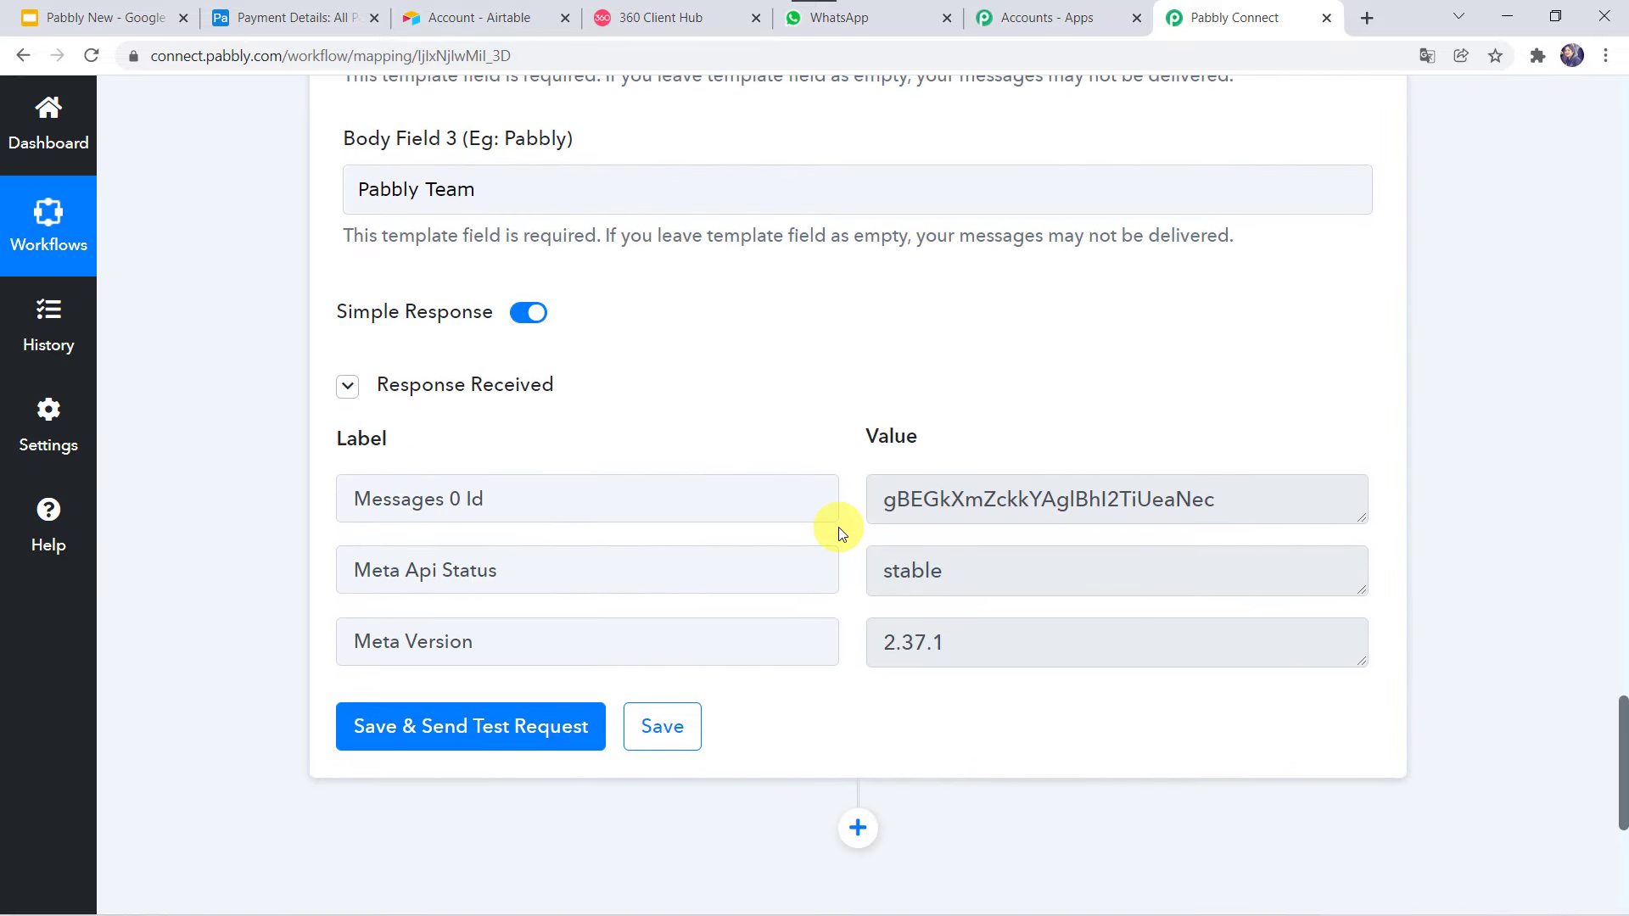
# In WhatsApp, open the new chat and highlight the customer name, $25 and Pabbly Team.
pyautogui.click(891, 20)
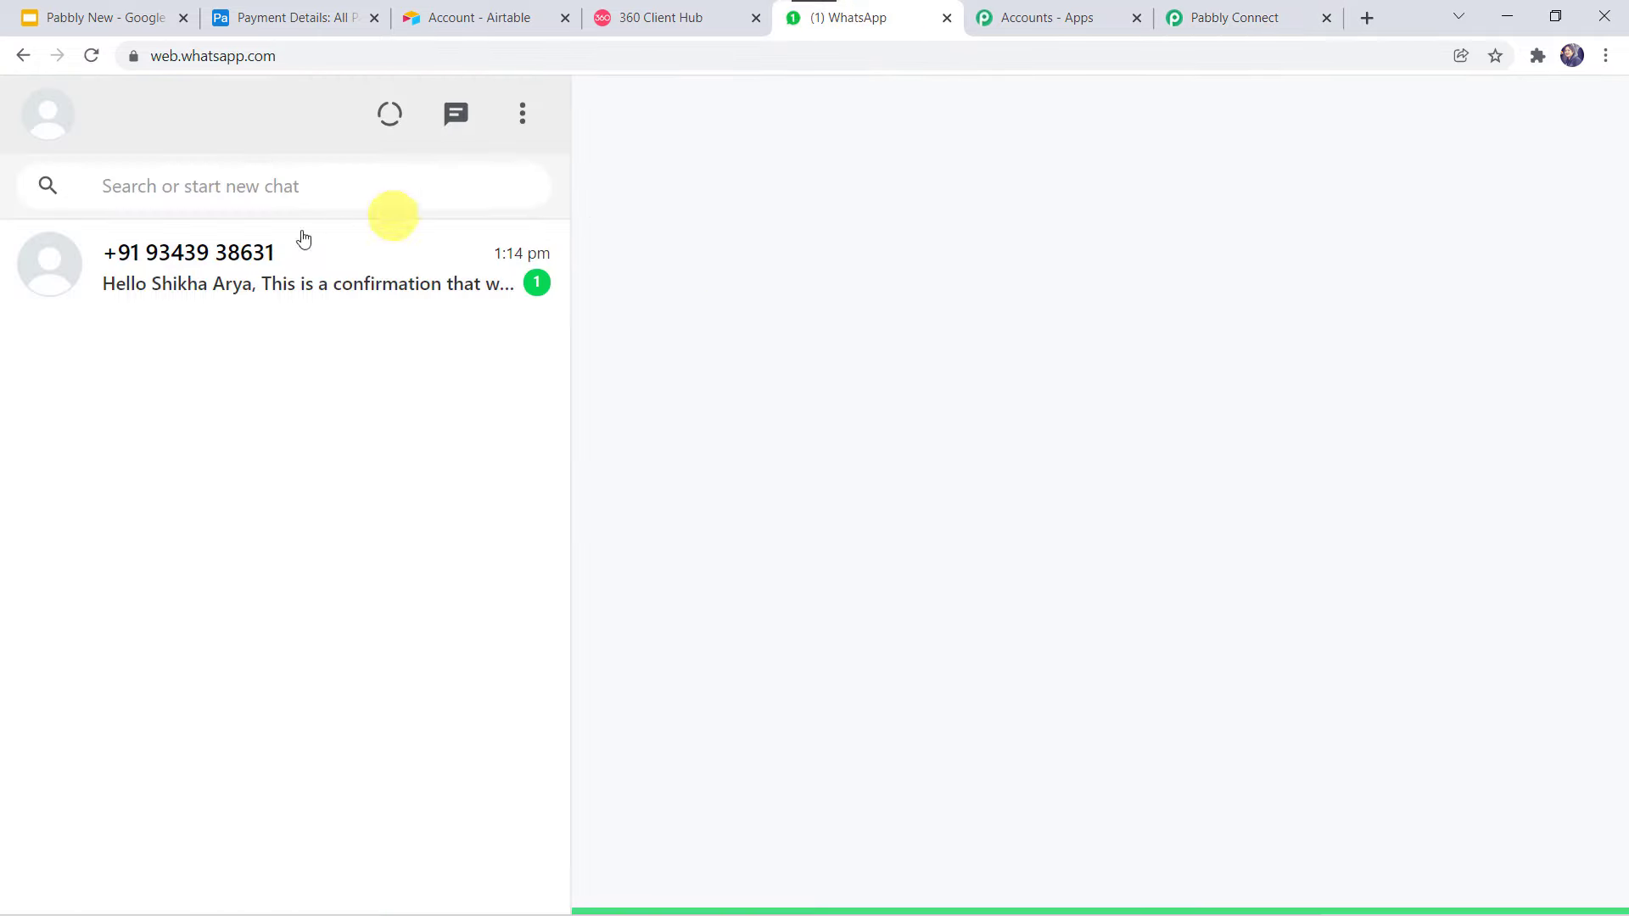
pyautogui.click(229, 349)
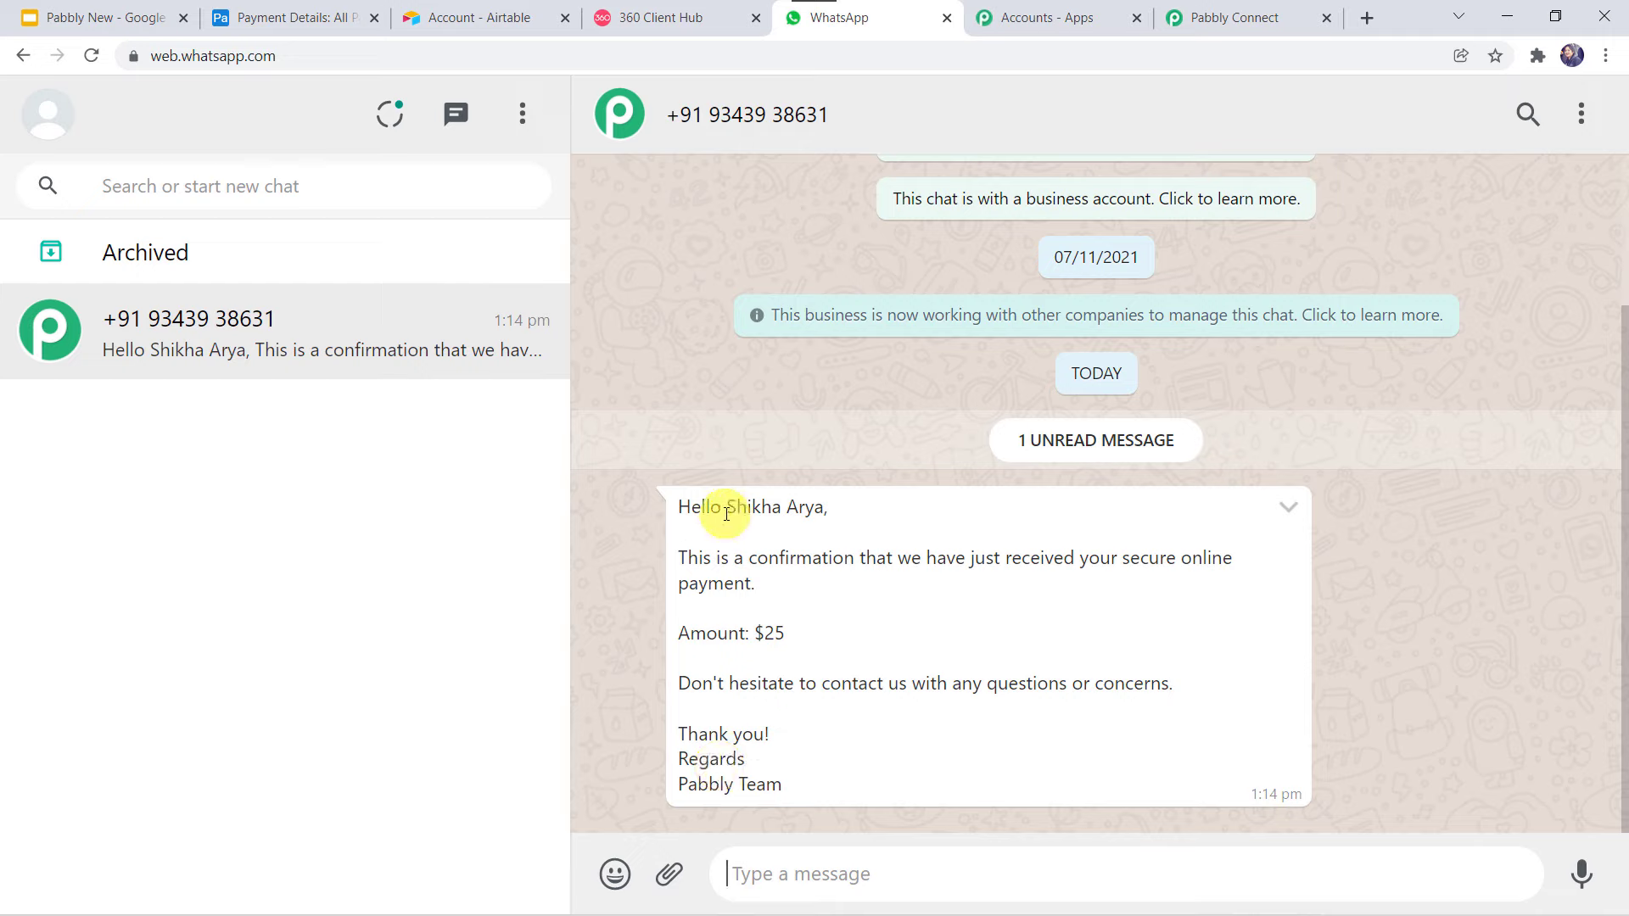
pyautogui.moveTo(732, 512); pyautogui.dragTo(834, 519)
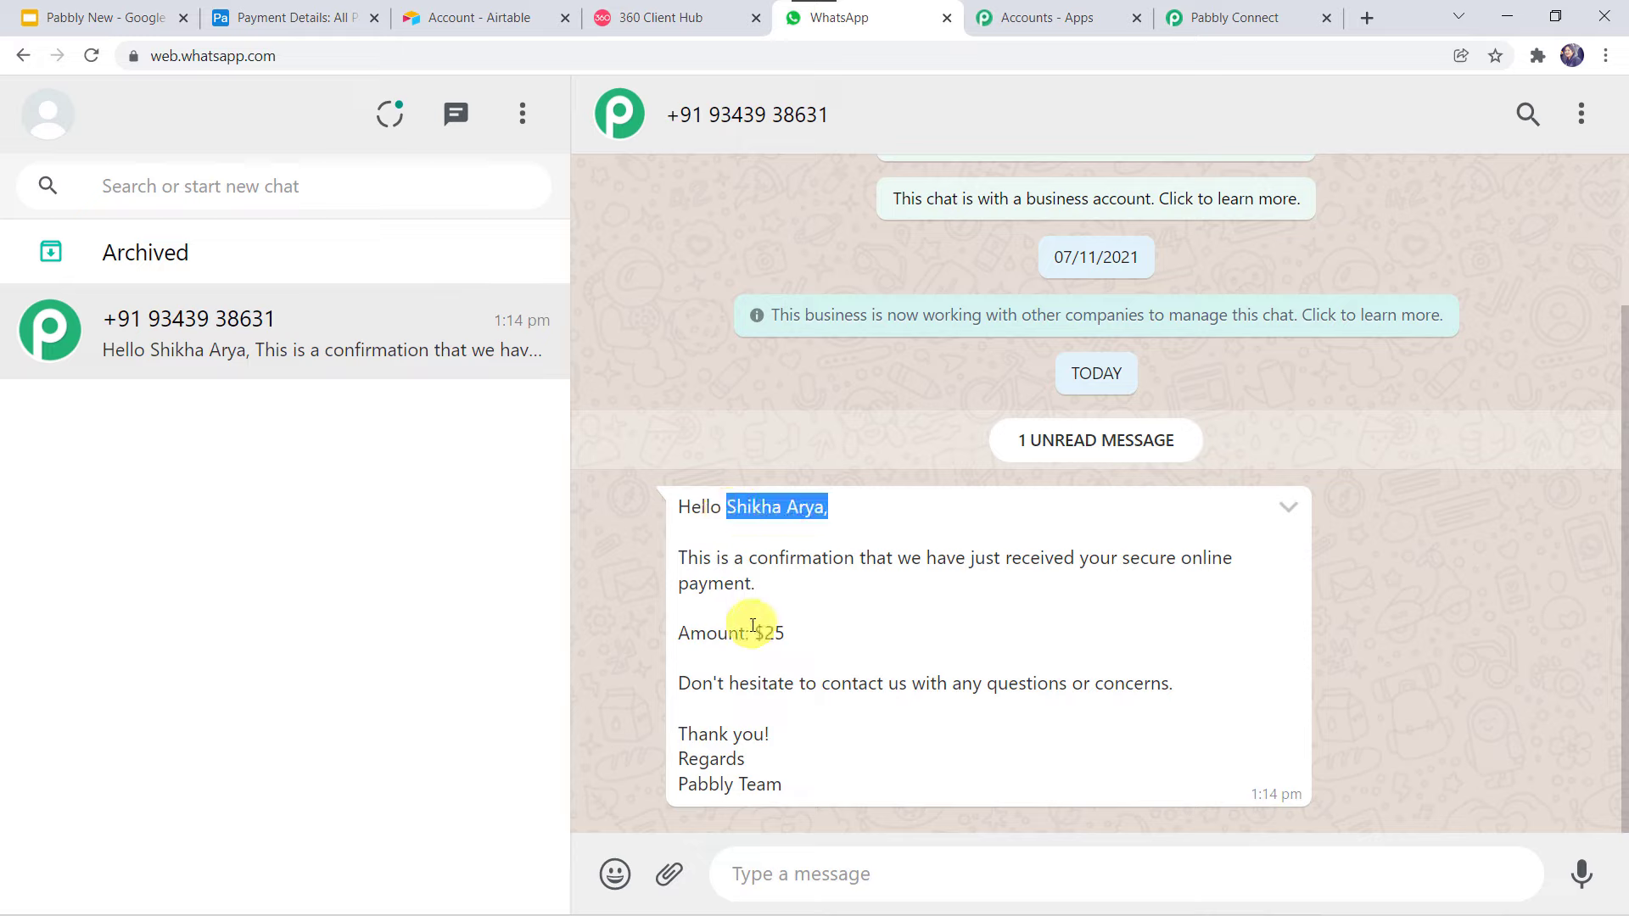
pyautogui.moveTo(754, 632); pyautogui.dragTo(806, 647)
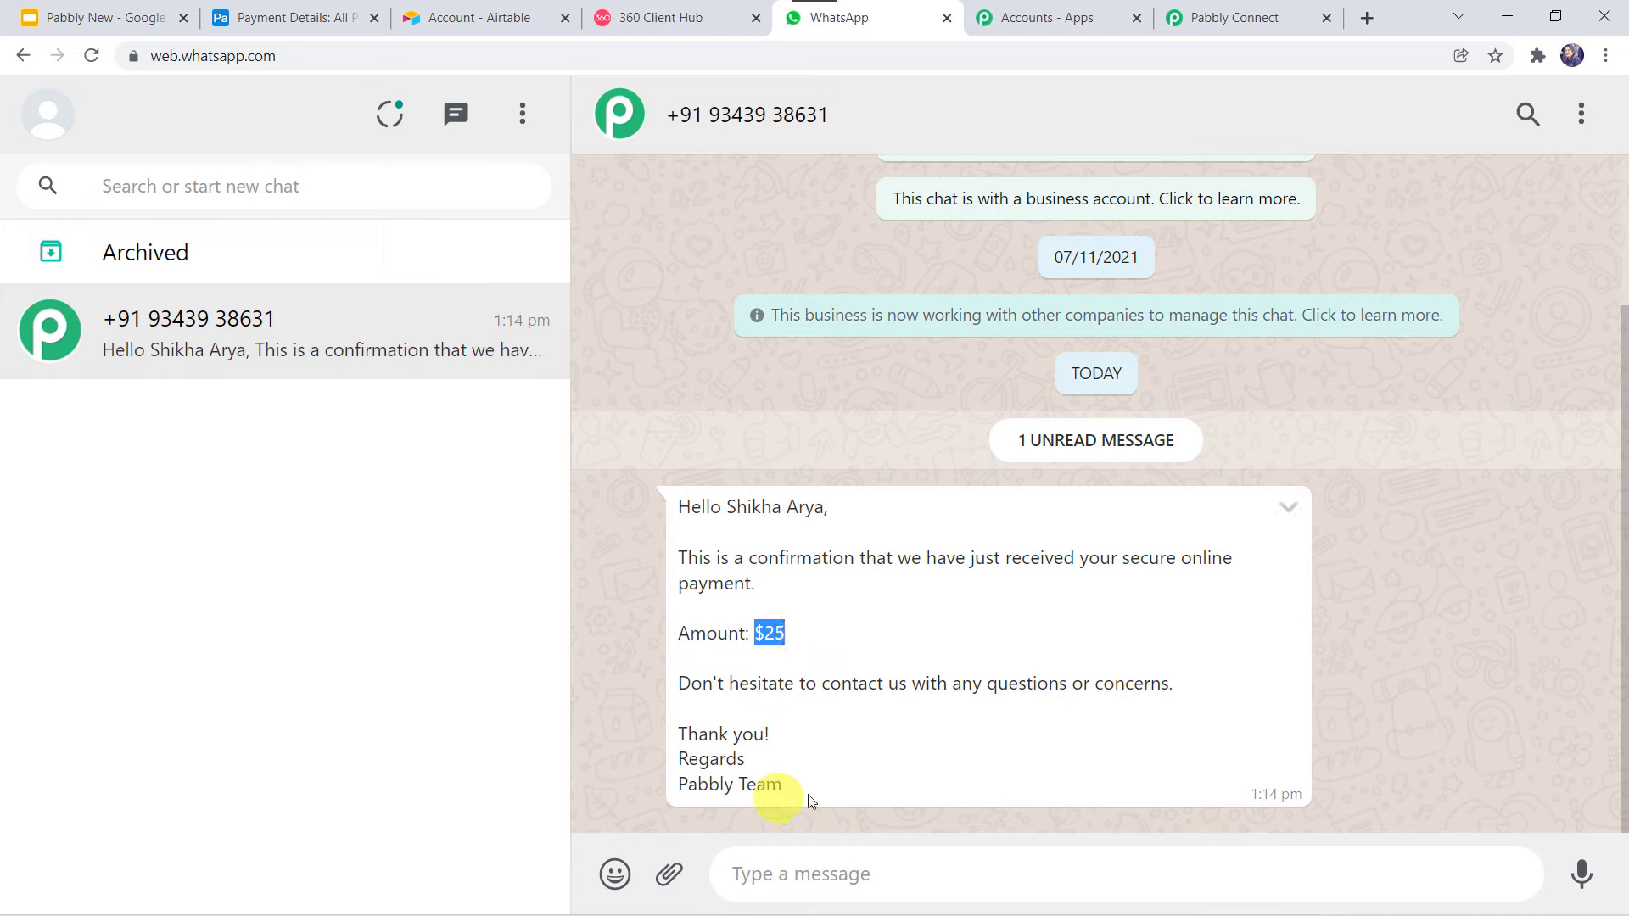
pyautogui.moveTo(813, 791); pyautogui.dragTo(611, 785)
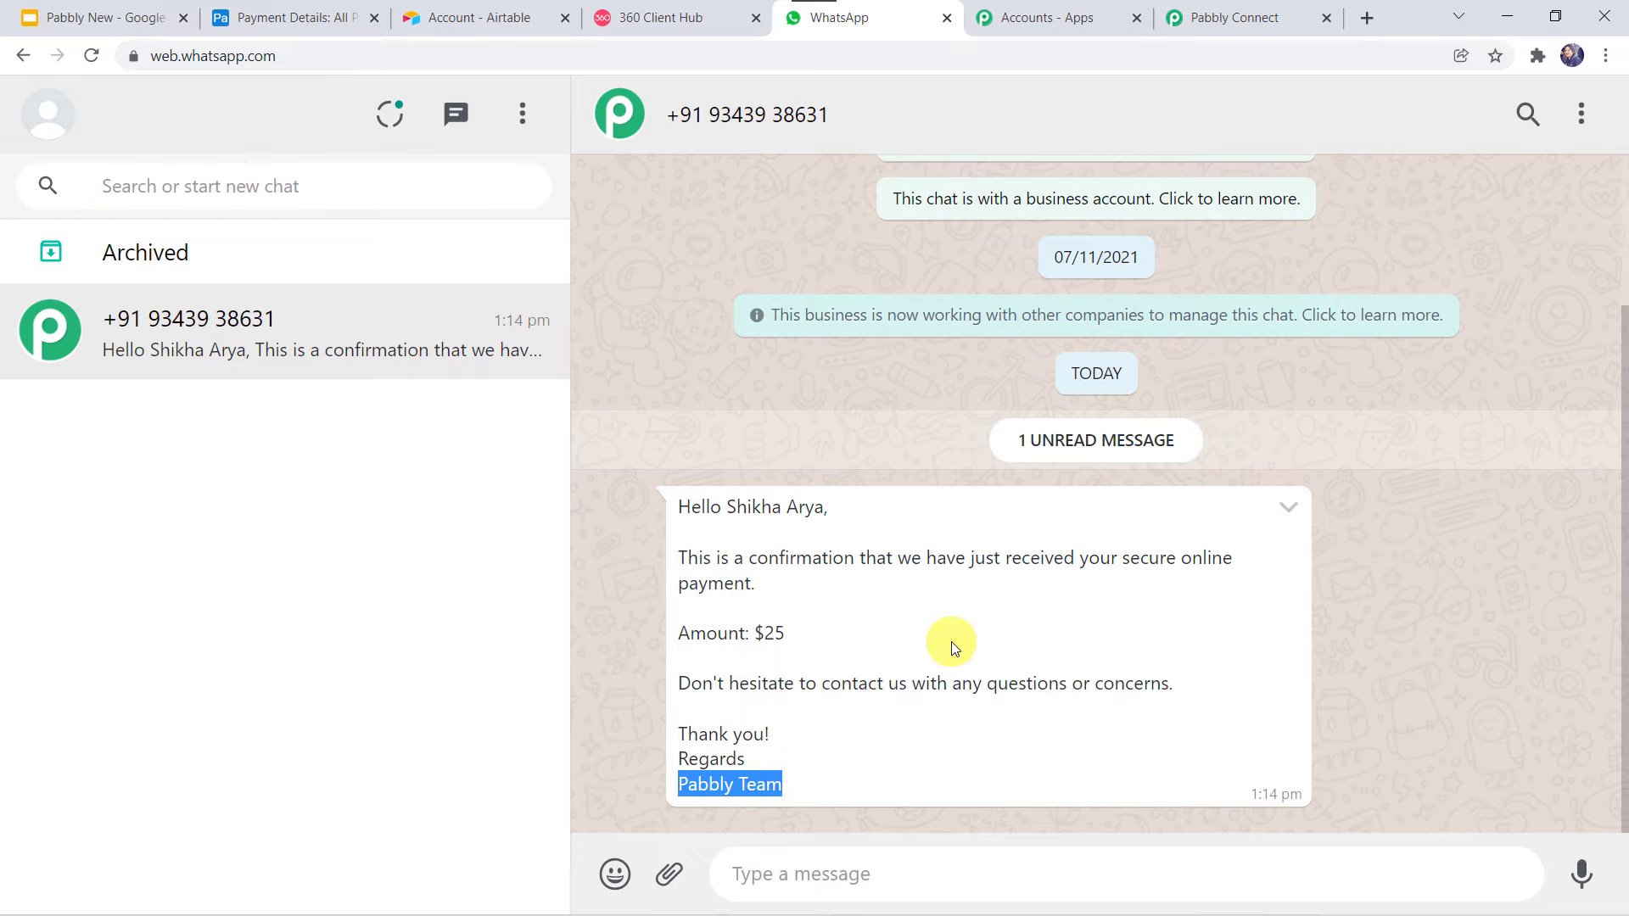
# Save the WhatsApp send-template step and dismiss the 'Data Saved Successfully' message.
pyautogui.click(1226, 11)
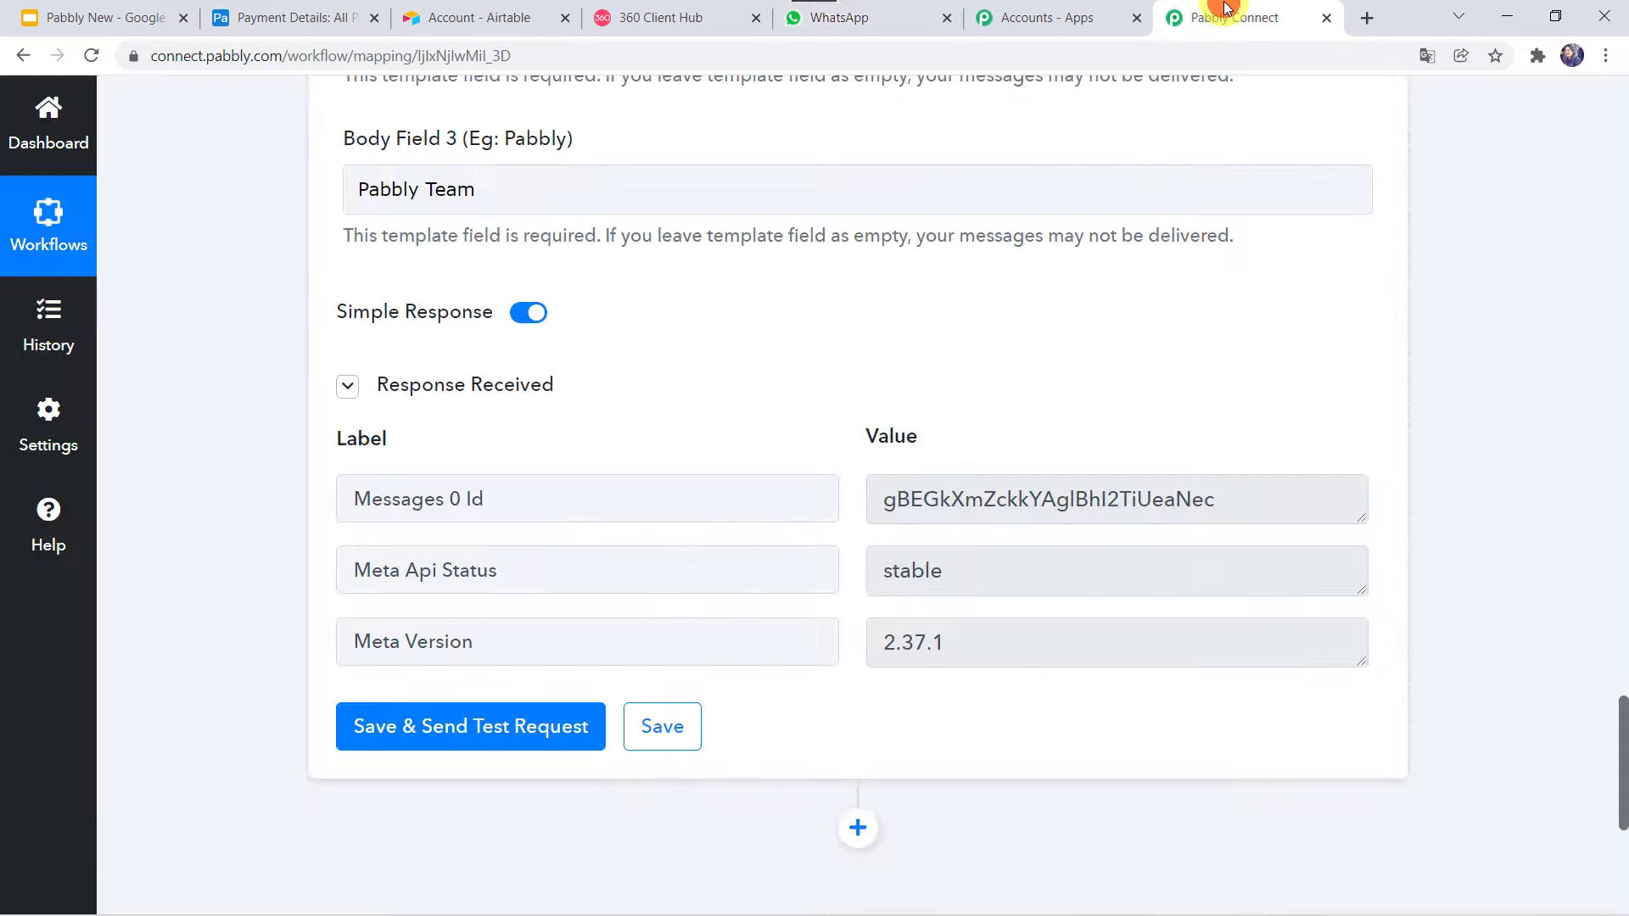
pyautogui.click(664, 722)
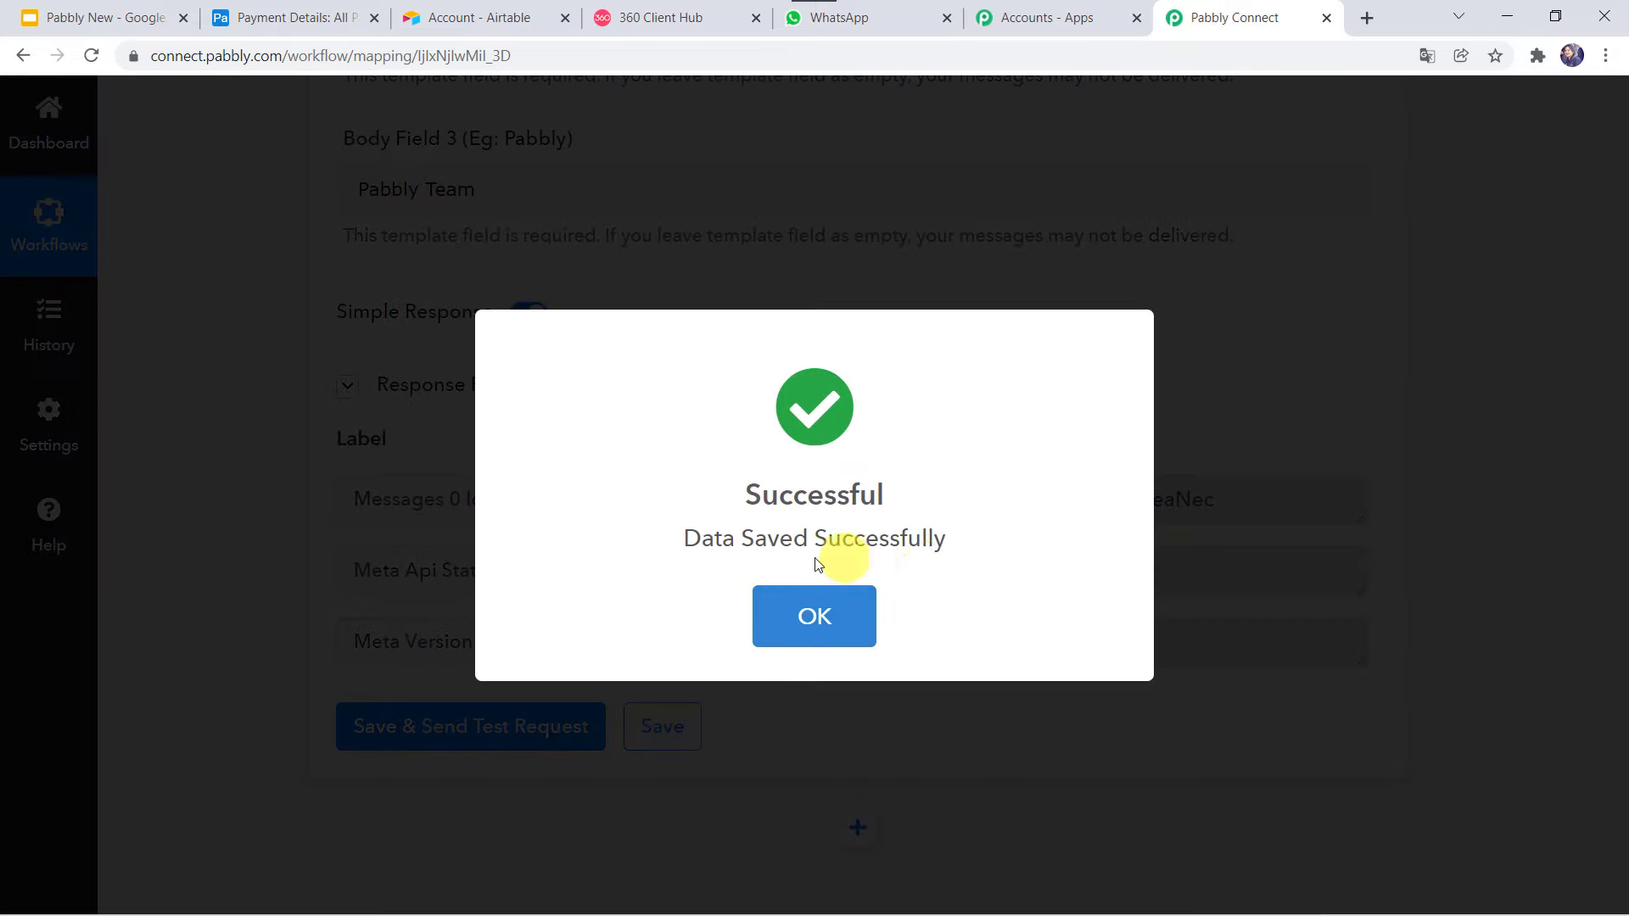
pyautogui.click(814, 616)
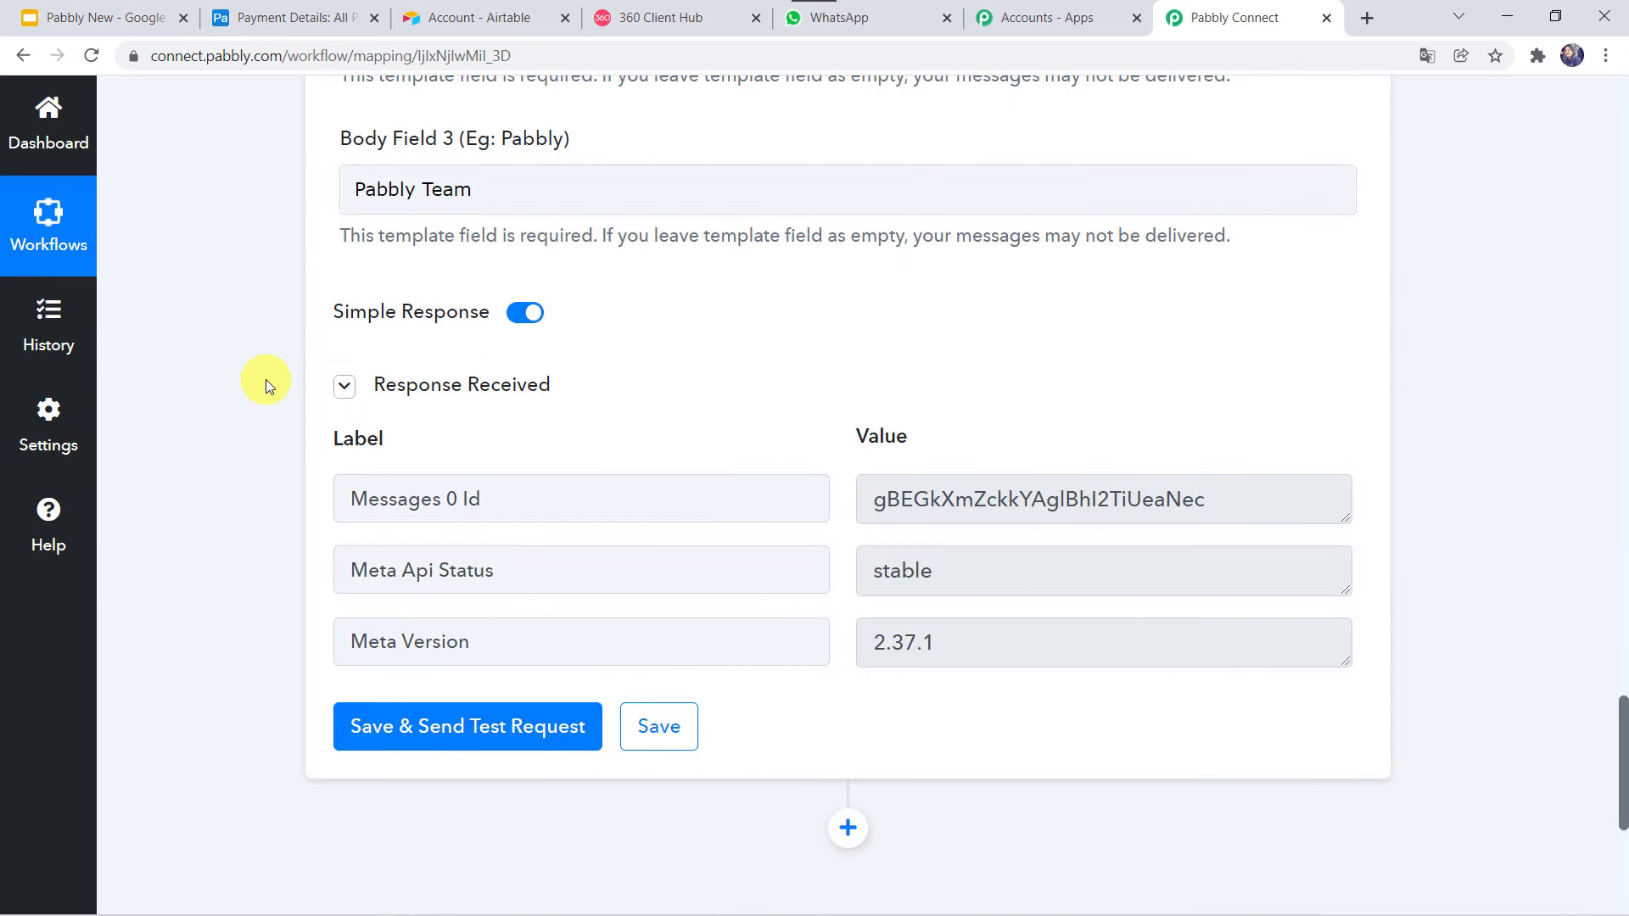
# Add a Payment Details row with the customer's name, e-mail, contact number and amount 50.
pyautogui.click(289, 17)
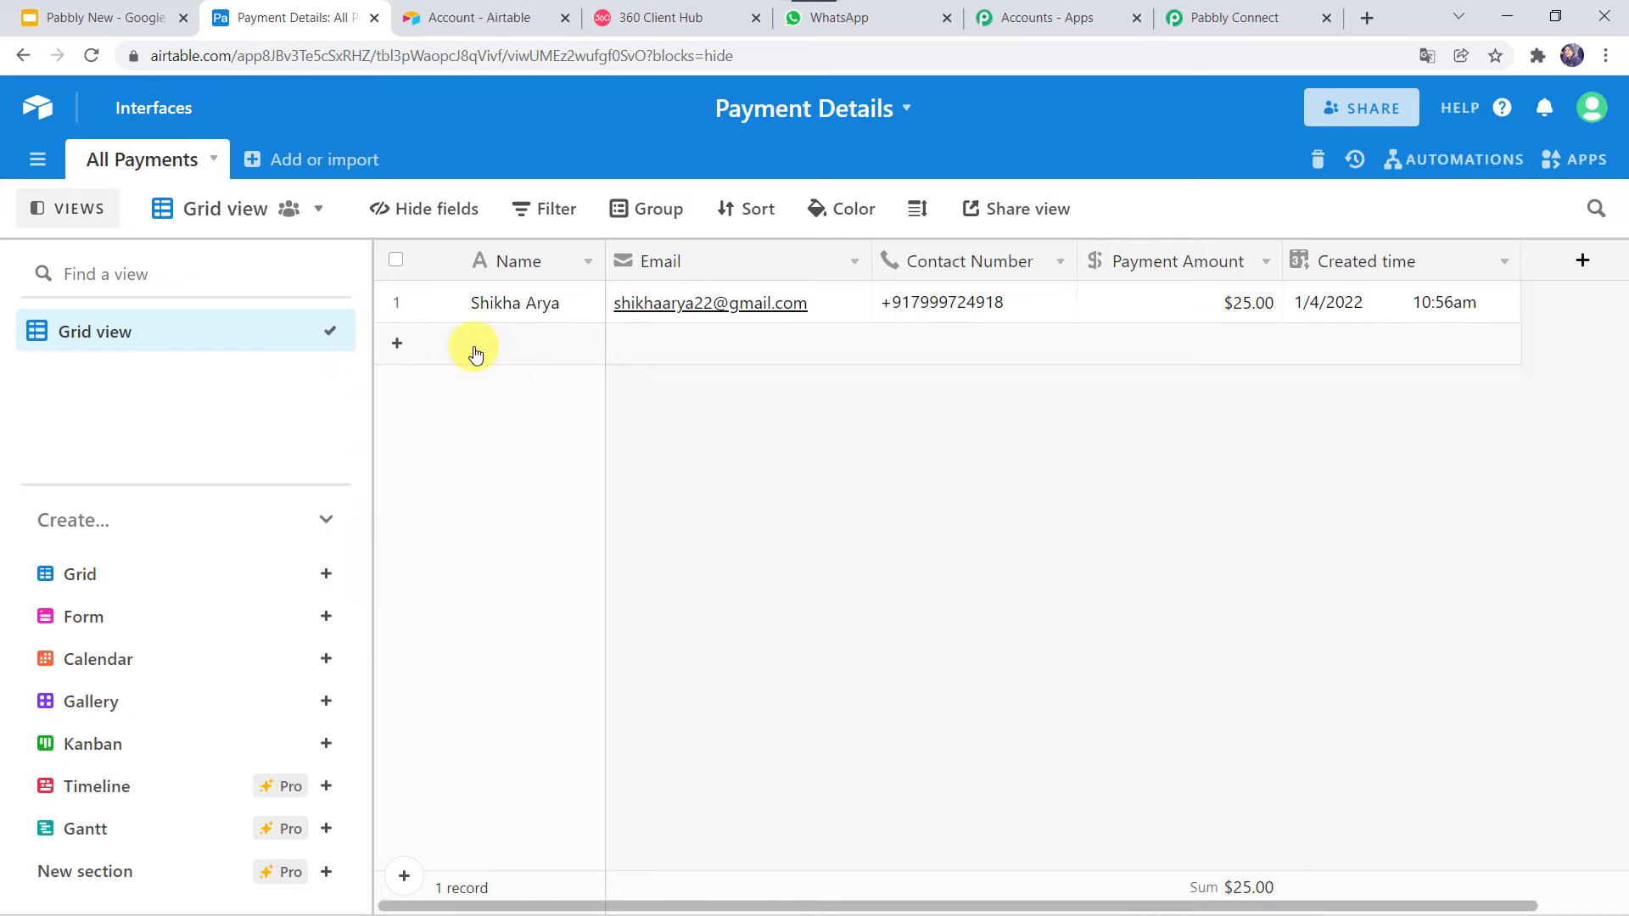
pyautogui.click(402, 348)
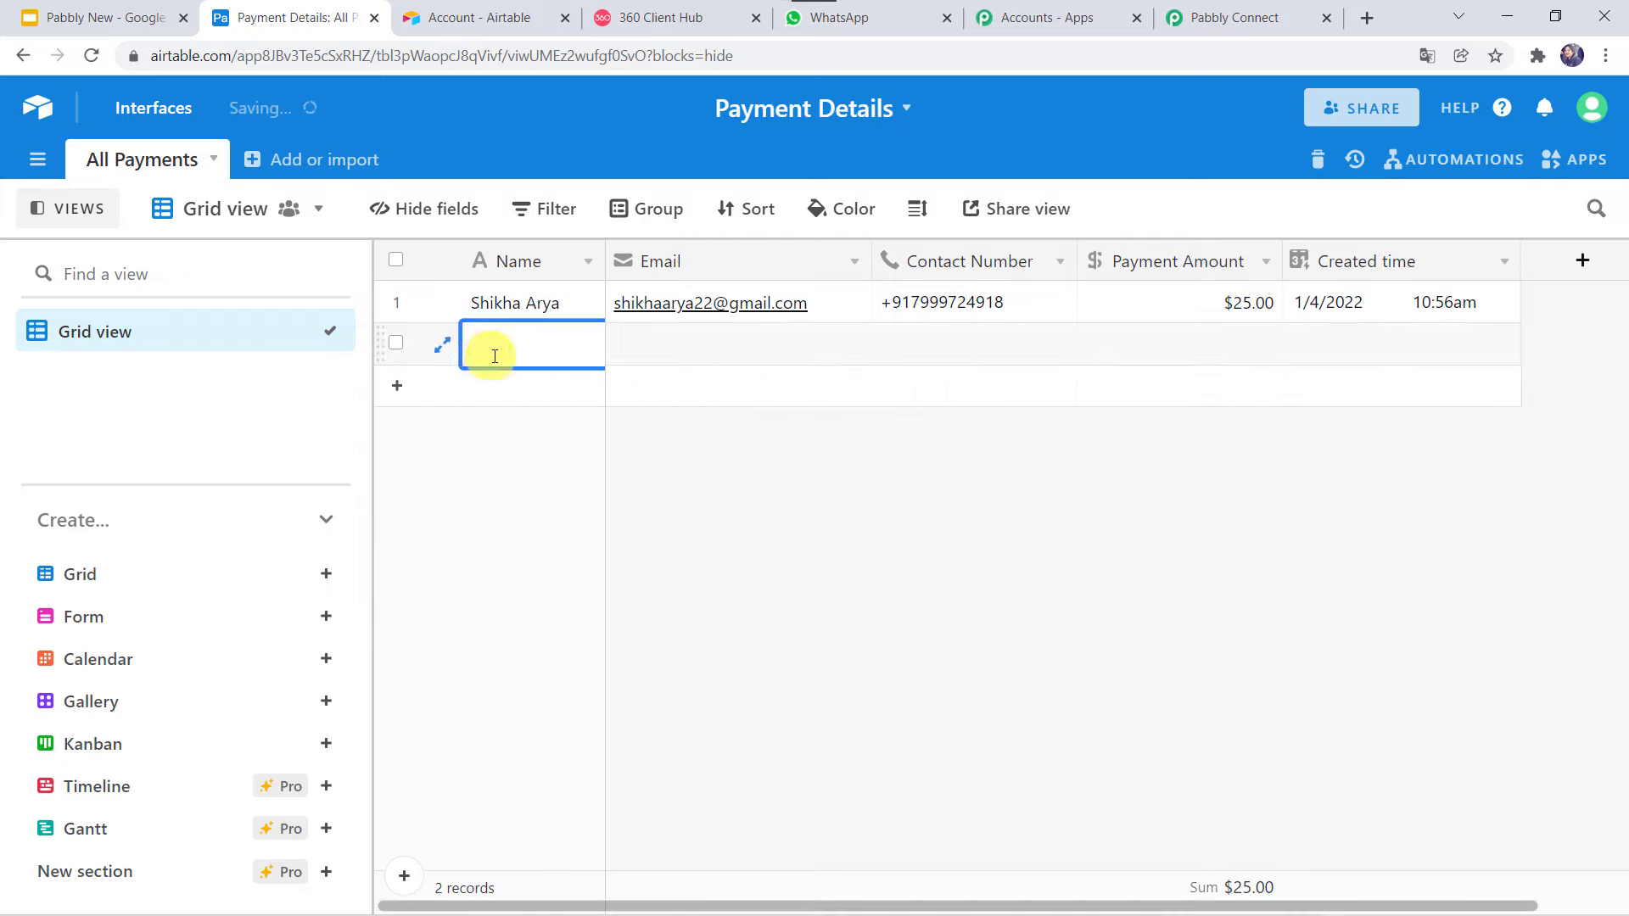
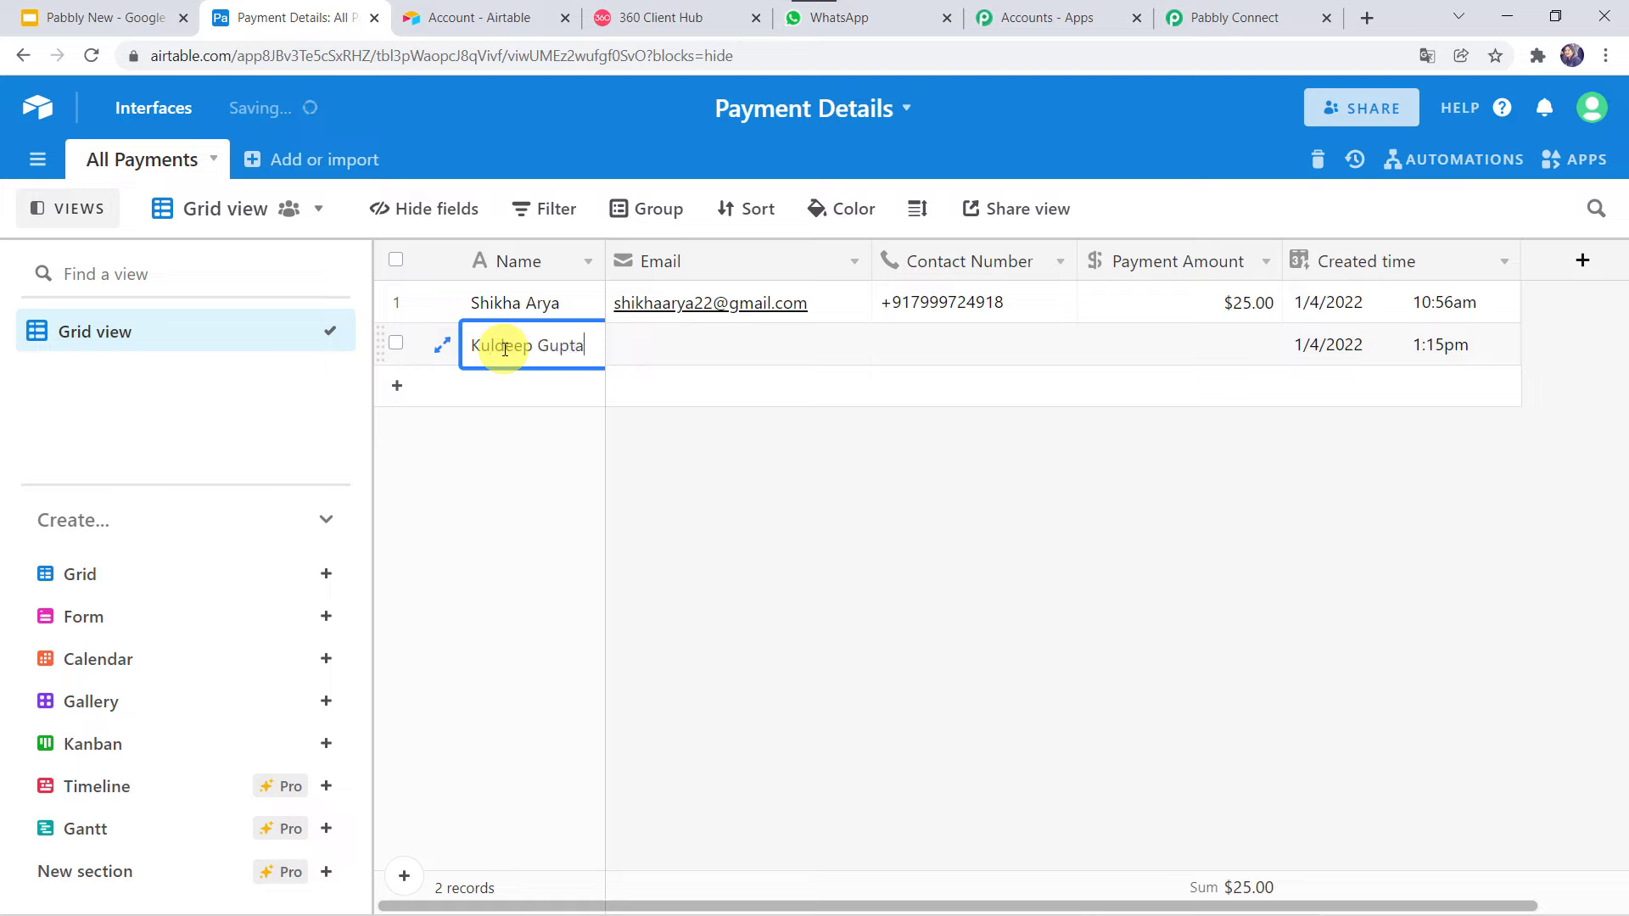
pyautogui.press('Tab')
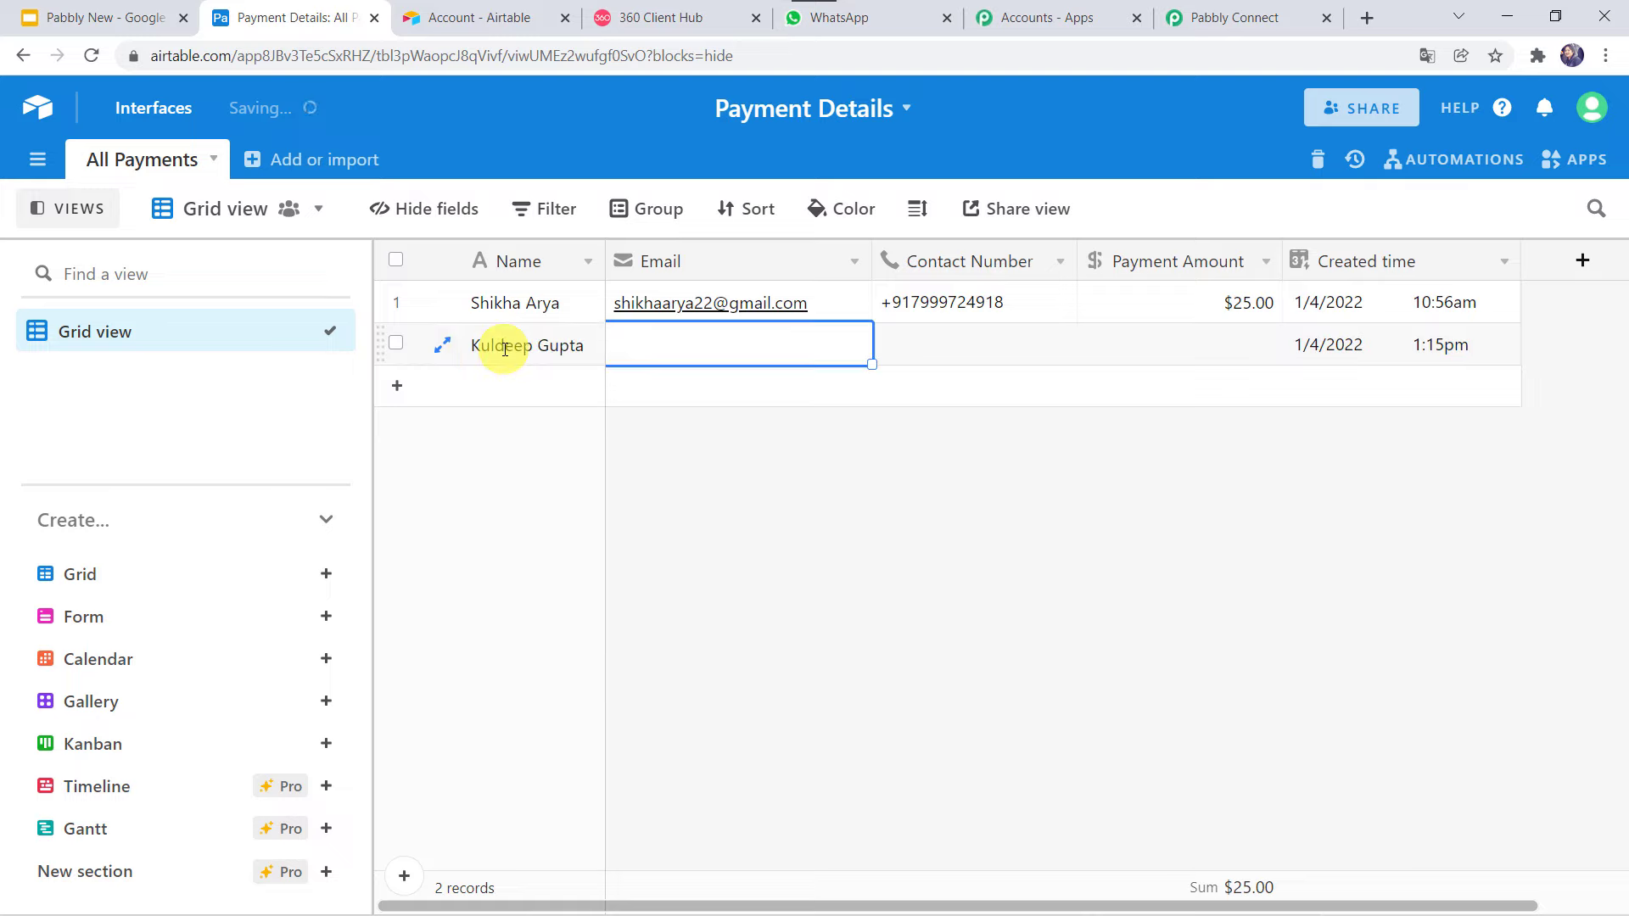
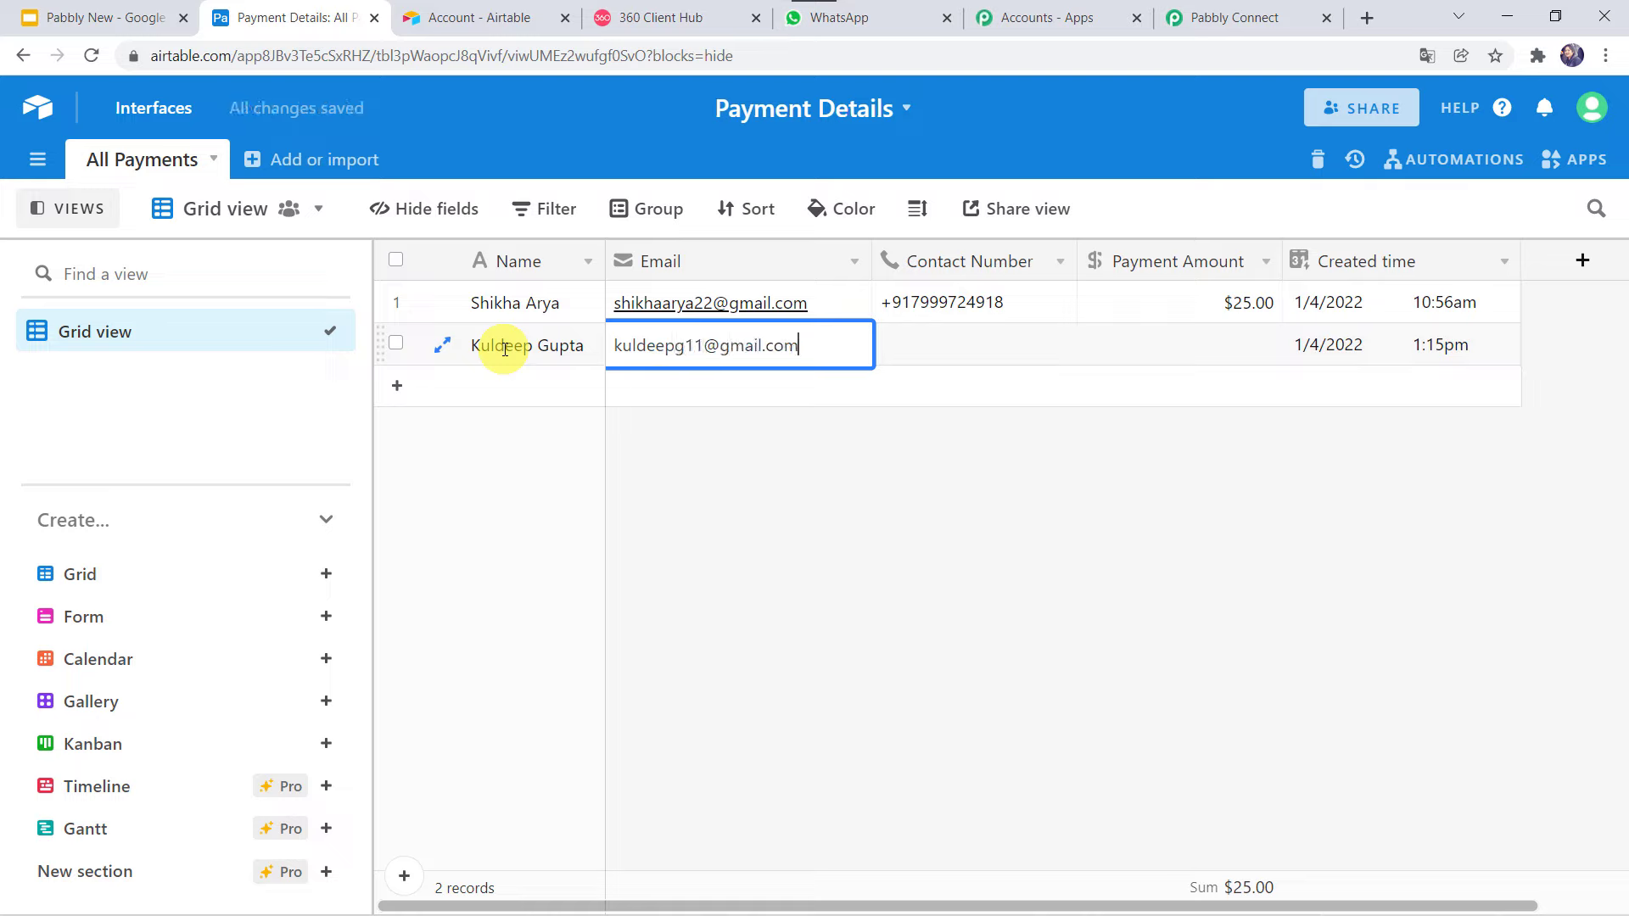
pyautogui.press('Tab')
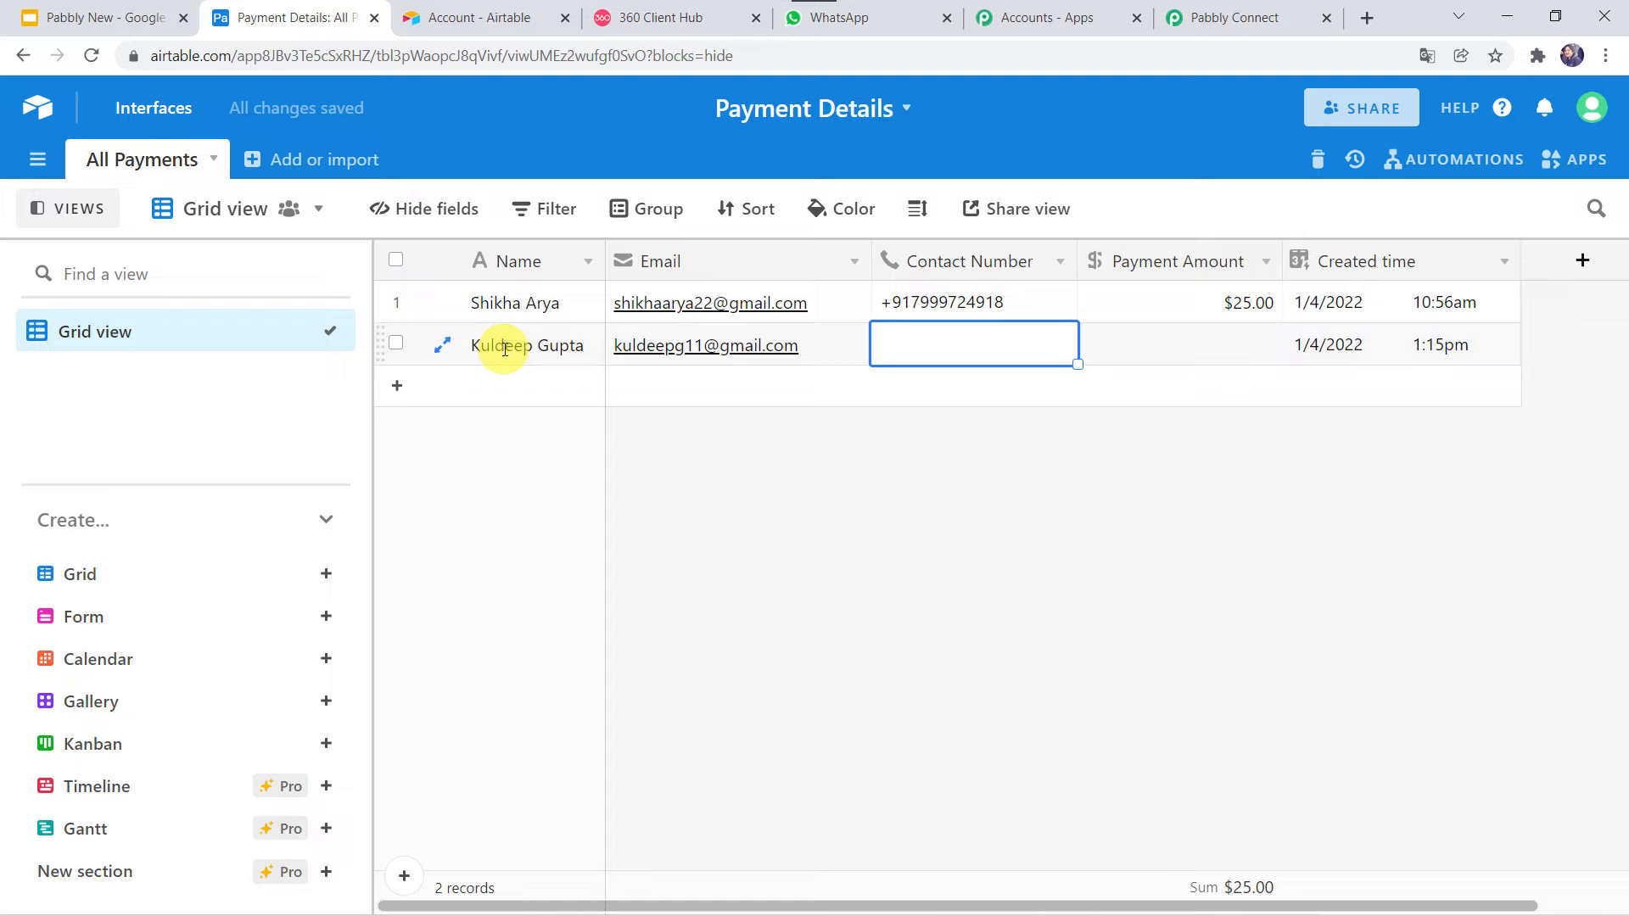
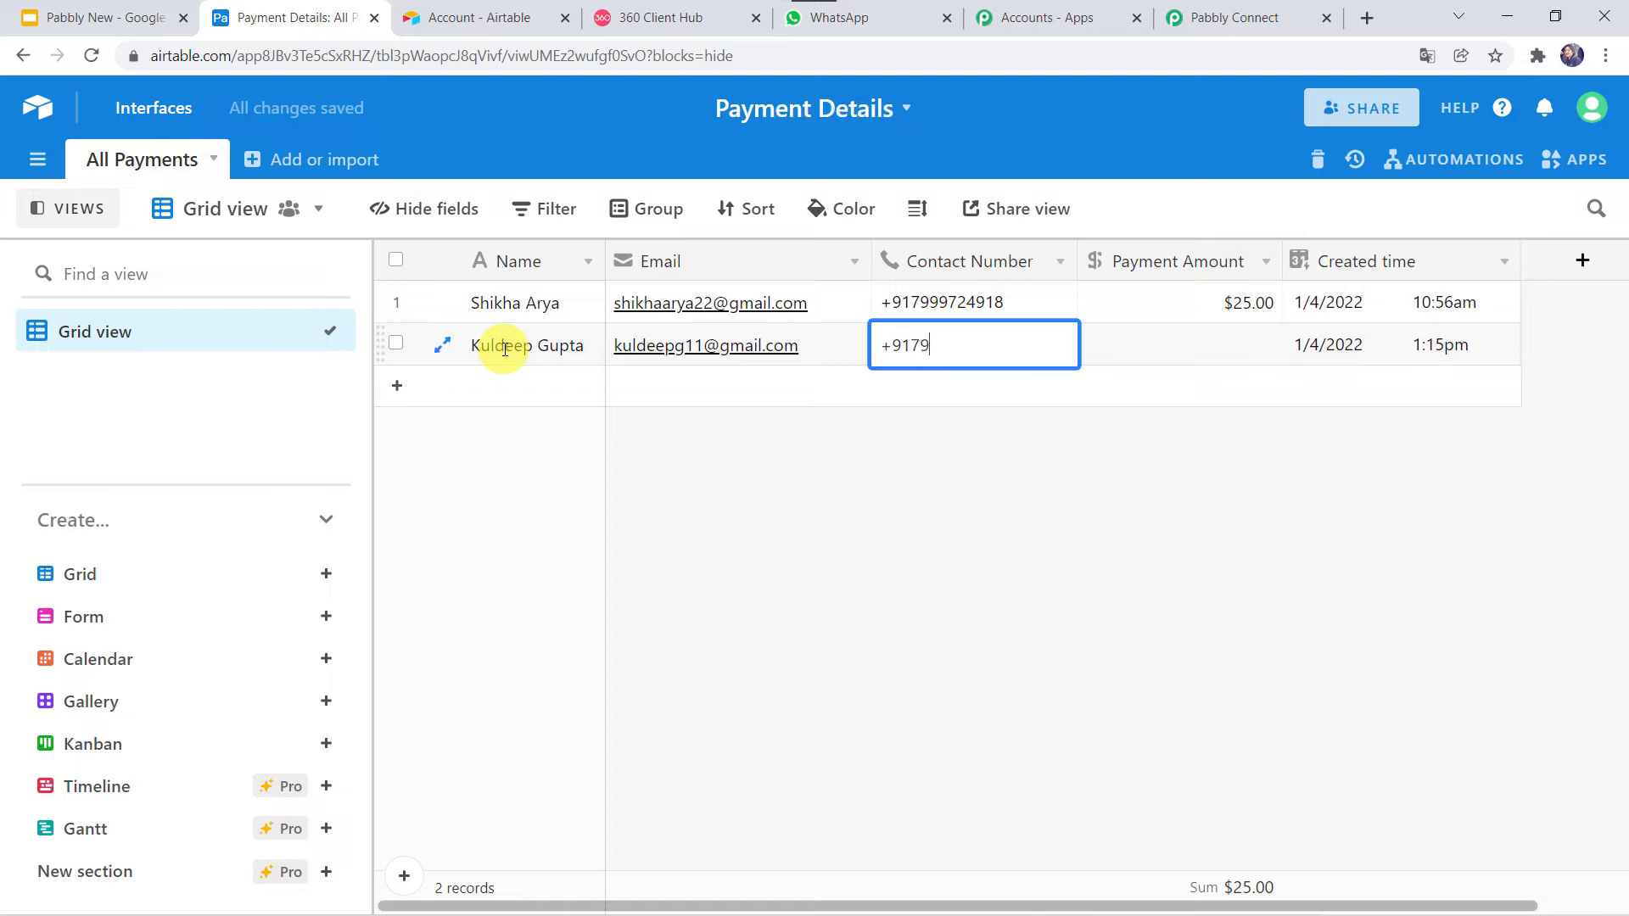
pyautogui.press('Tab')
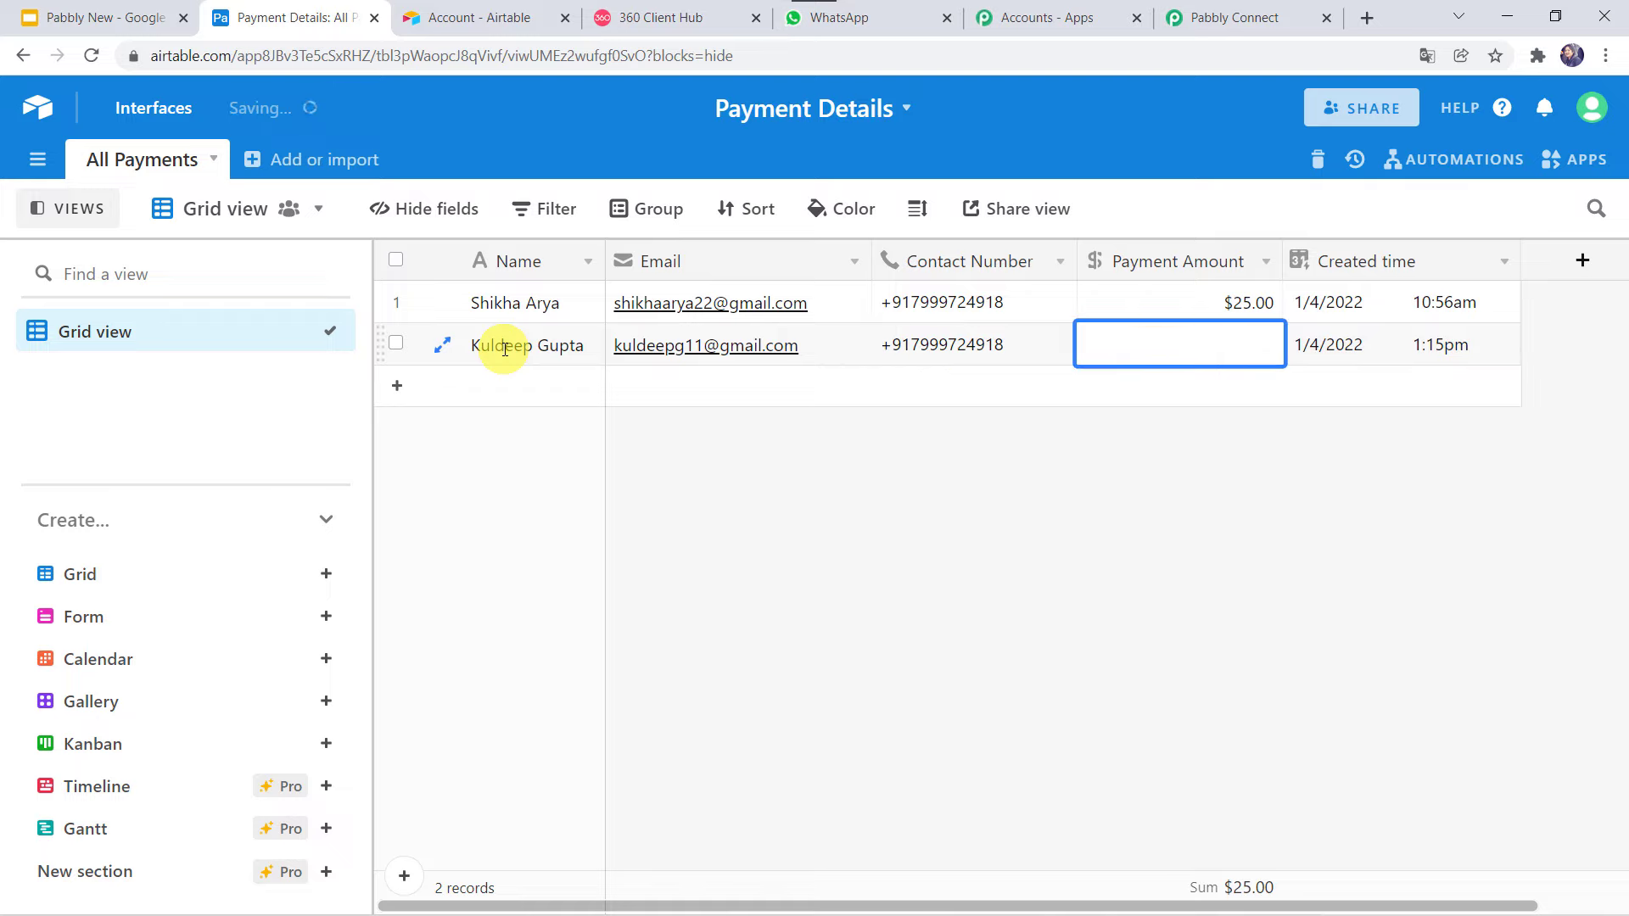
pyautogui.write('50')
pyautogui.click(1195, 438)
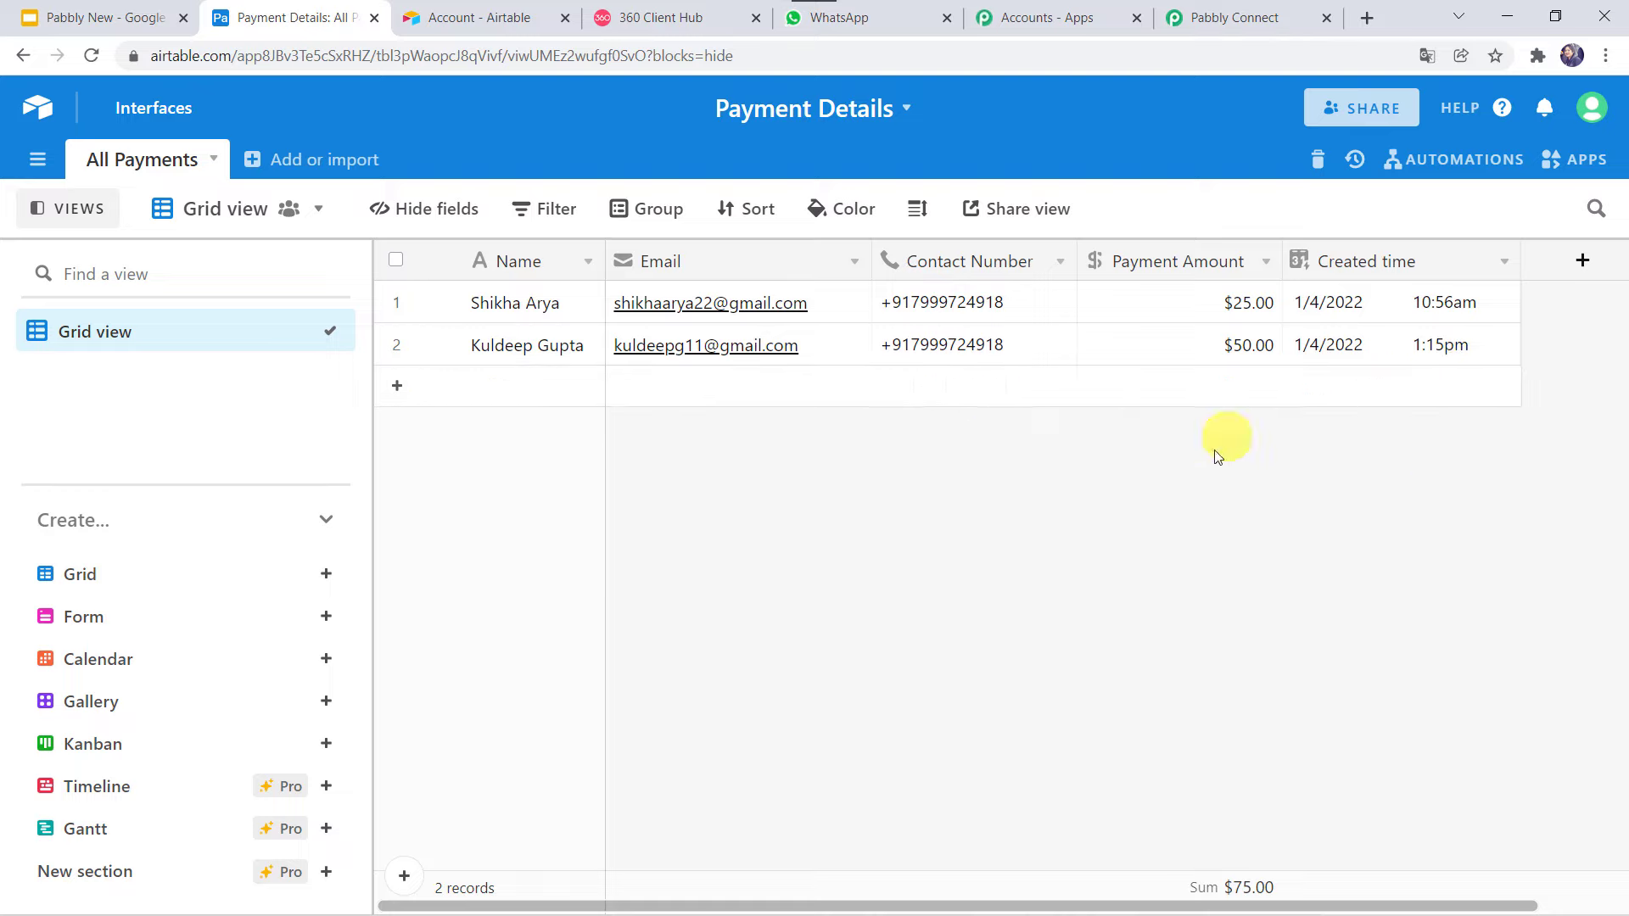
# Reload WhatsApp Web and verify the business chat received the 'Amount: $50' confirmation.
pyautogui.click(908, 5)
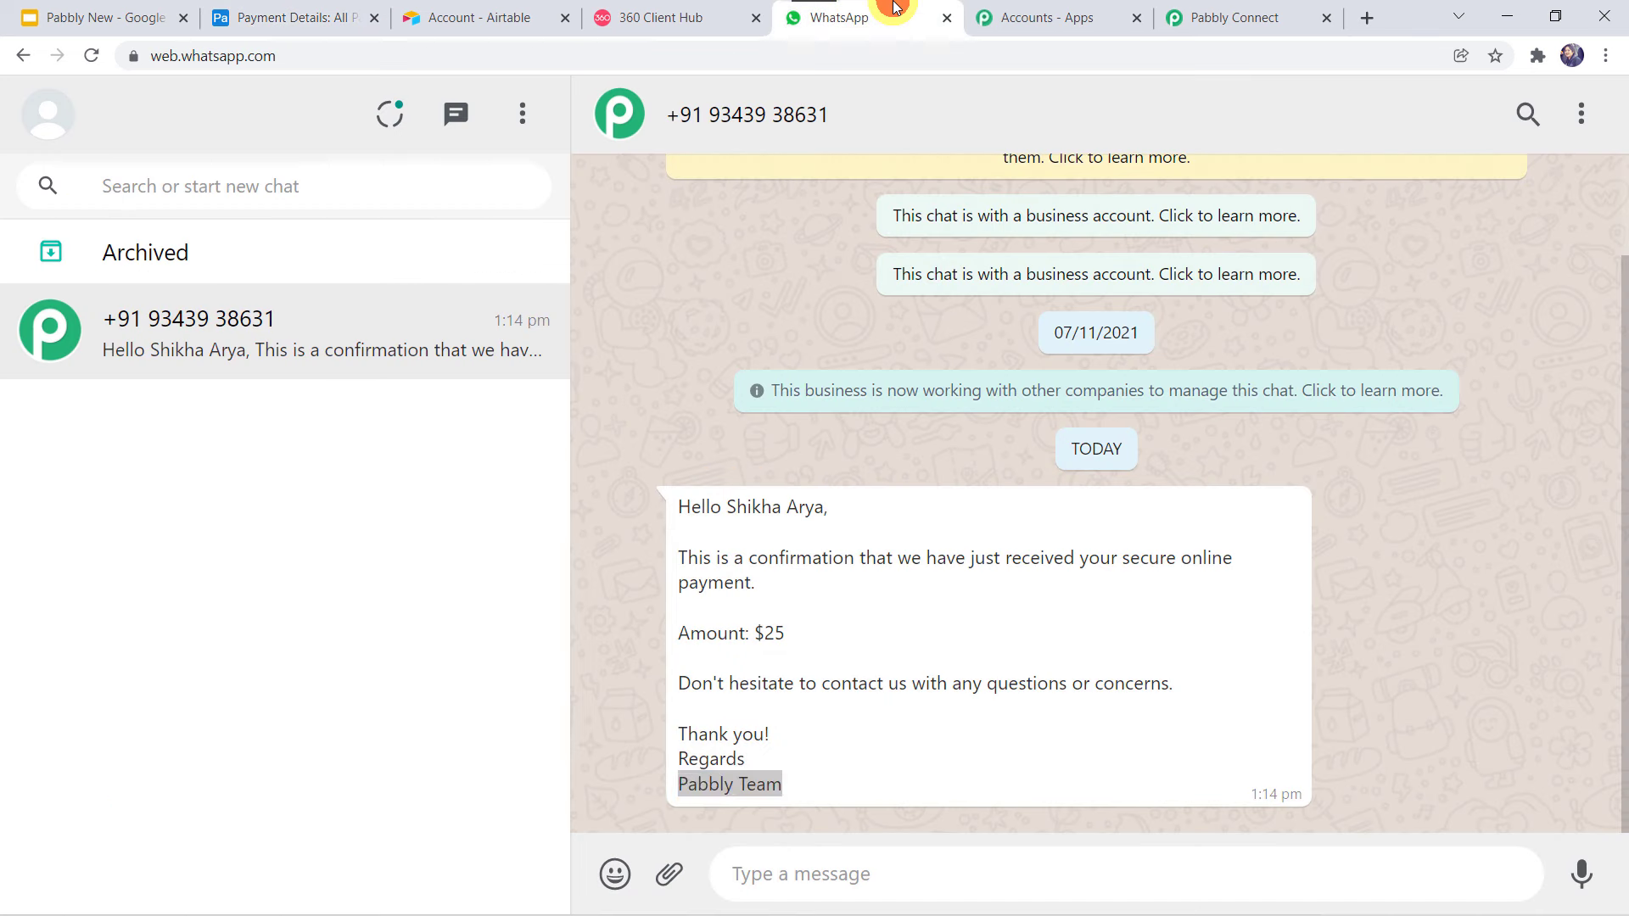
pyautogui.click(92, 57)
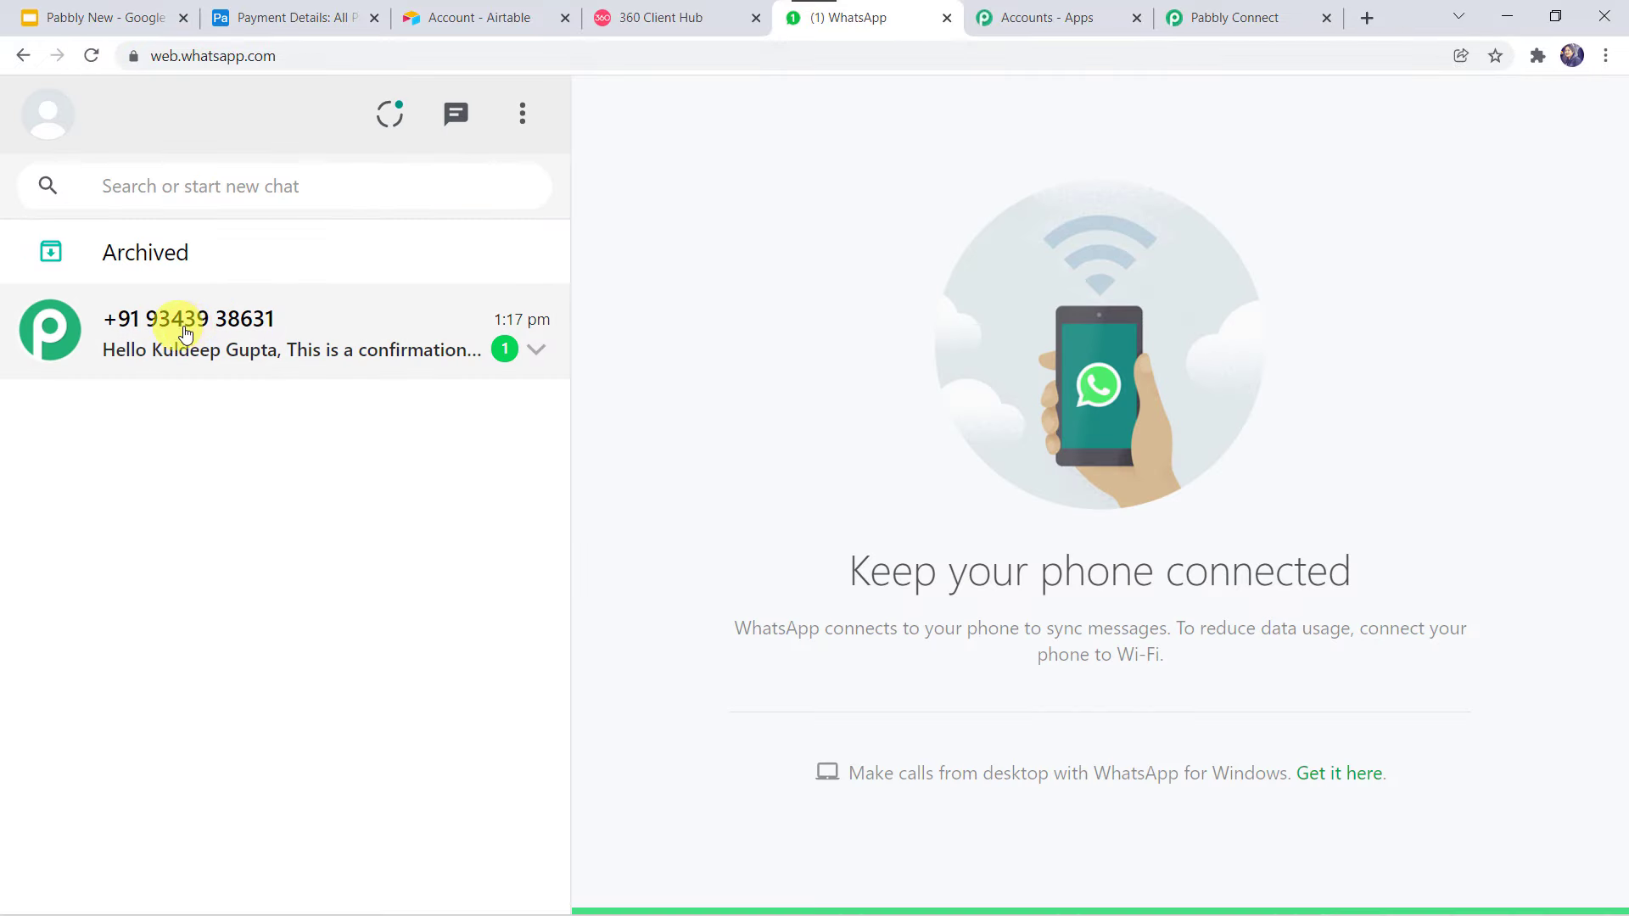
pyautogui.click(204, 334)
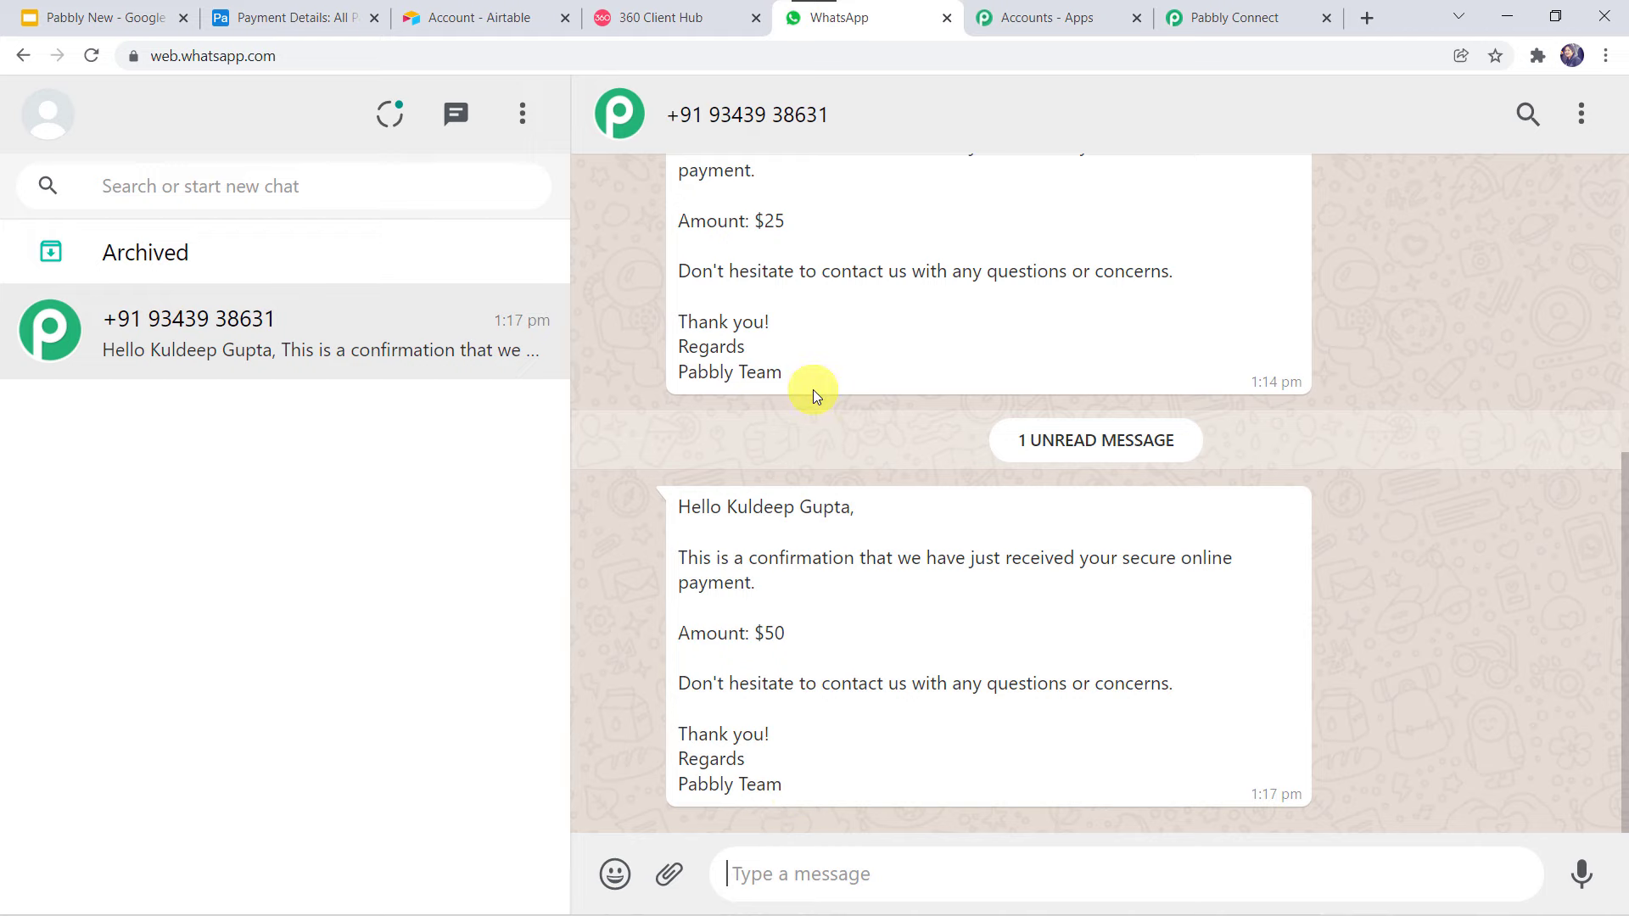
pyautogui.scroll(1, 813, 395)
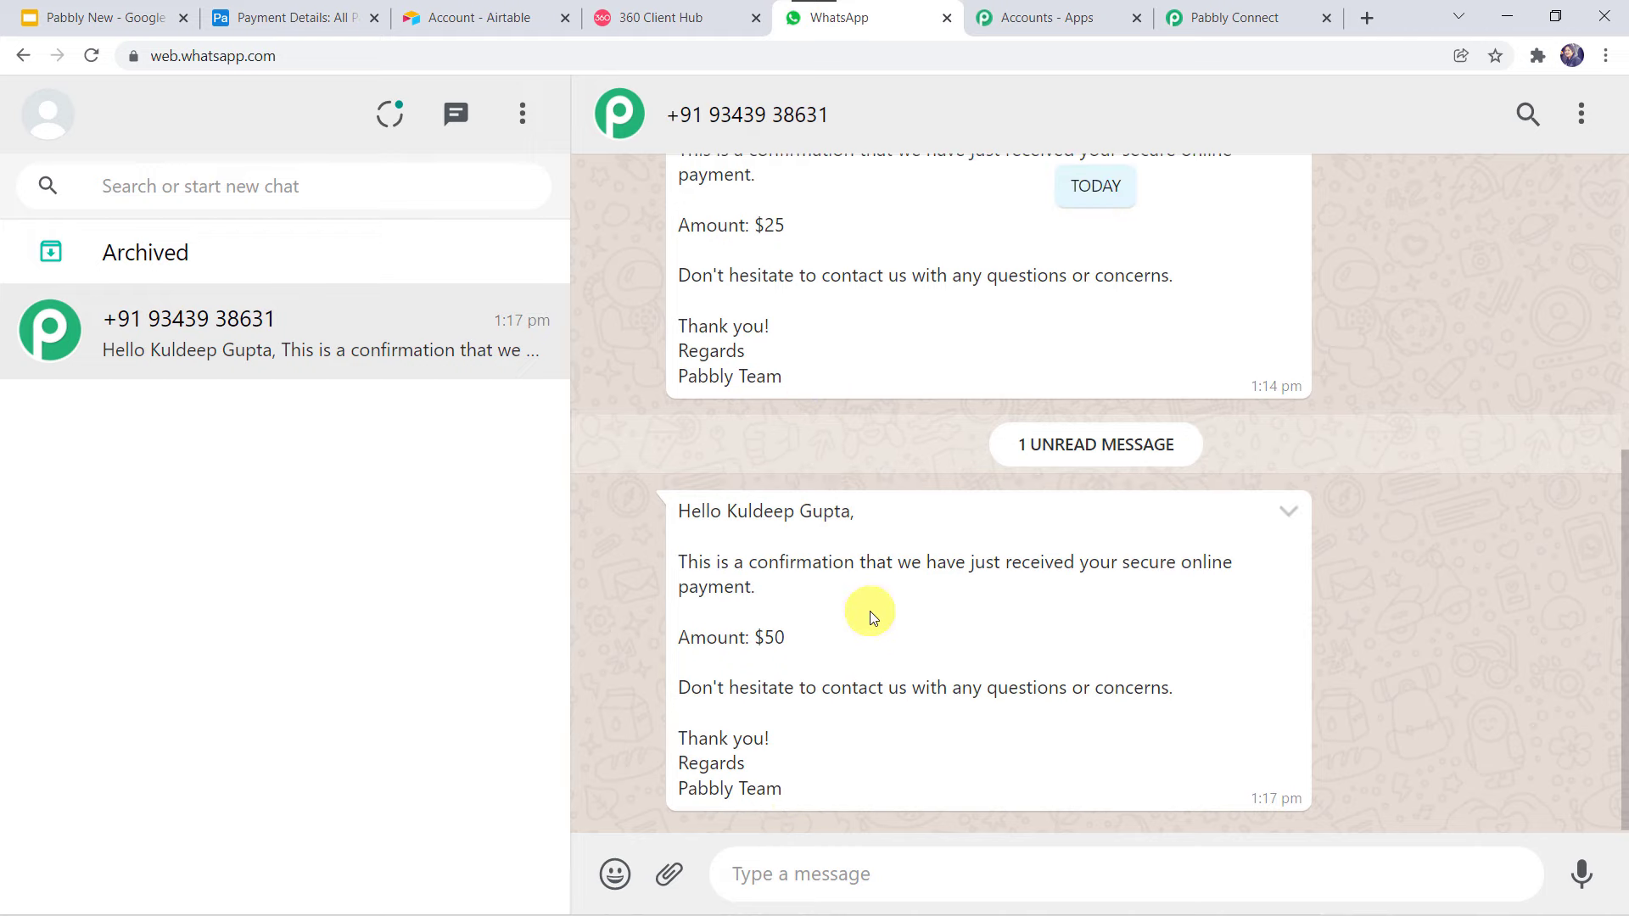
pyautogui.scroll(3, 870, 615)
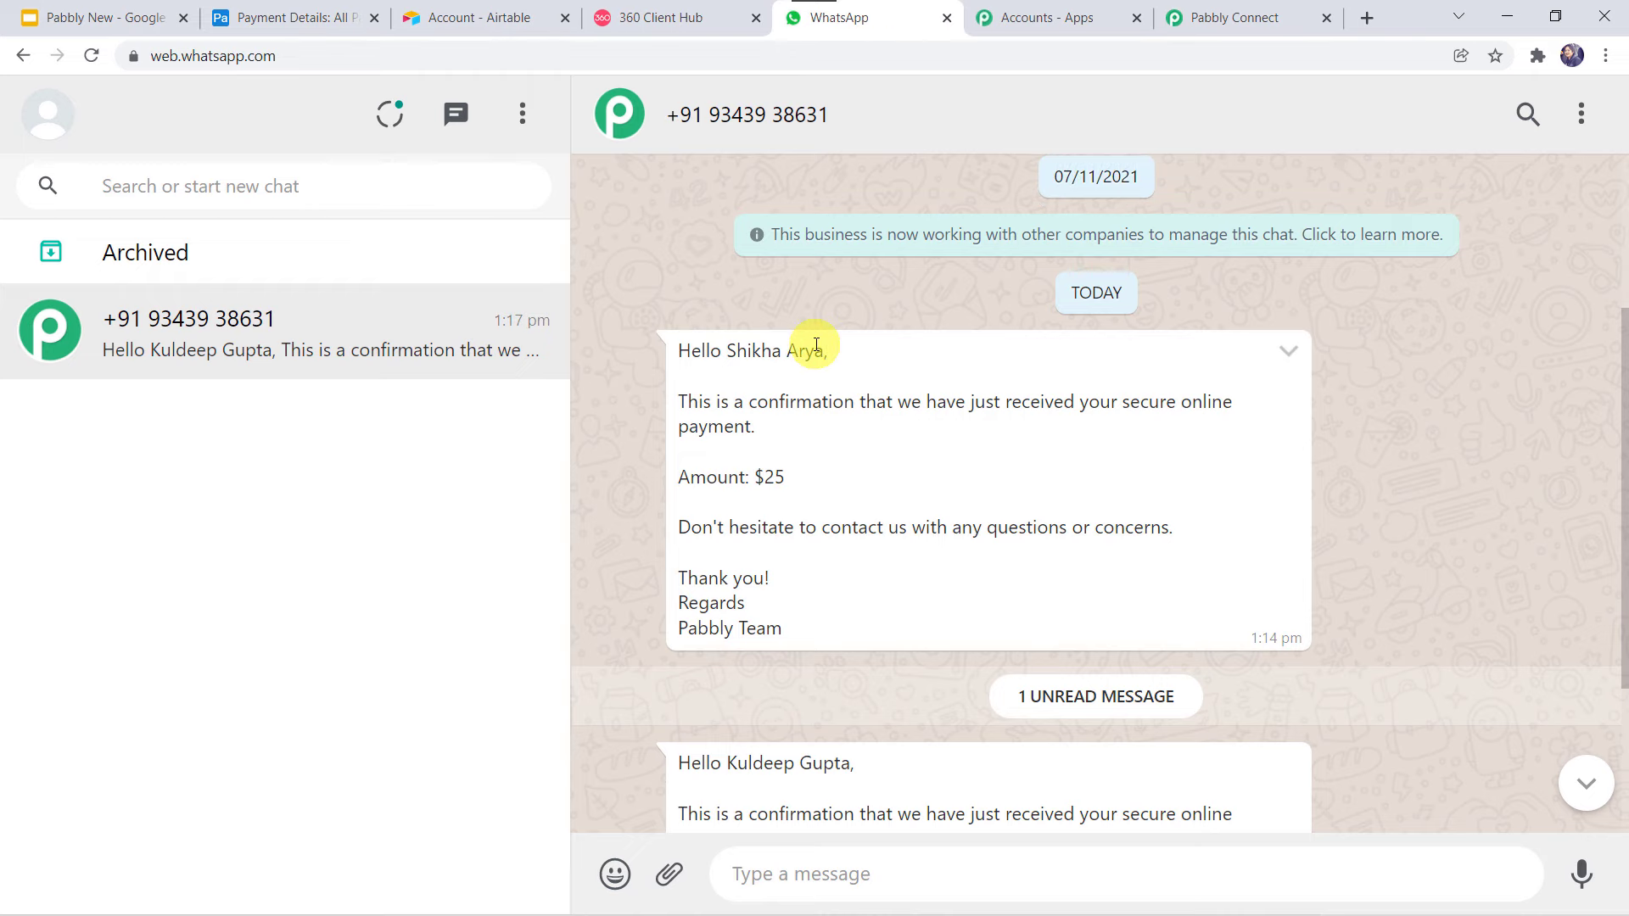
pyautogui.scroll(-3, 810, 346)
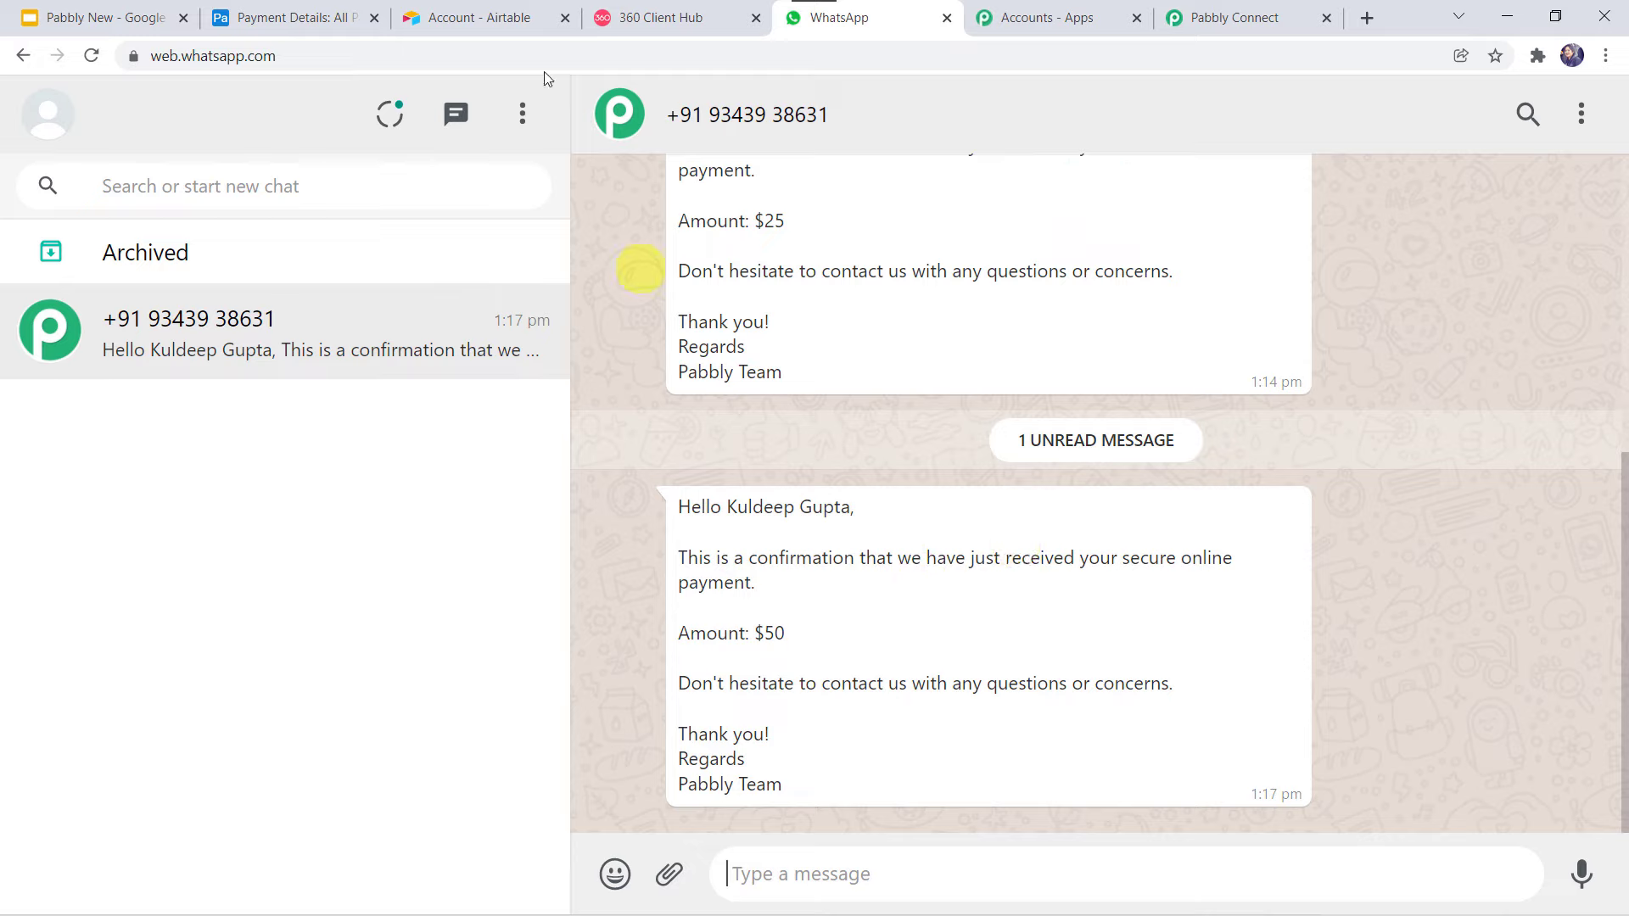
pyautogui.click(303, 12)
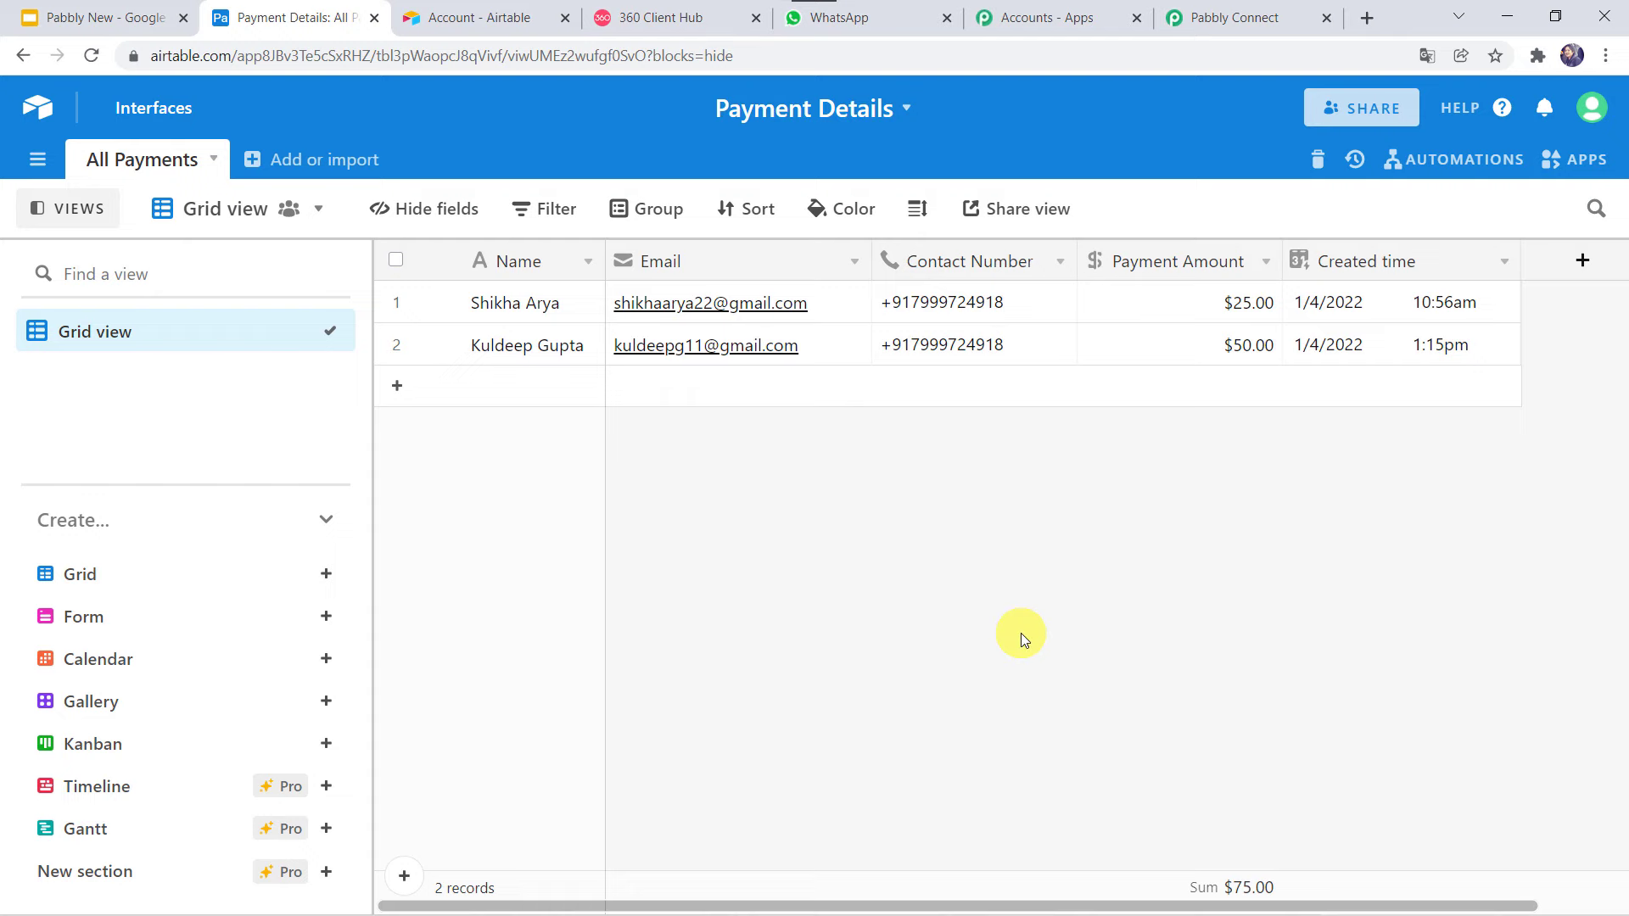
# Collapse the Airtable New Record trigger and the WhatsApp Send Template Message action steps.
pyautogui.click(1240, 15)
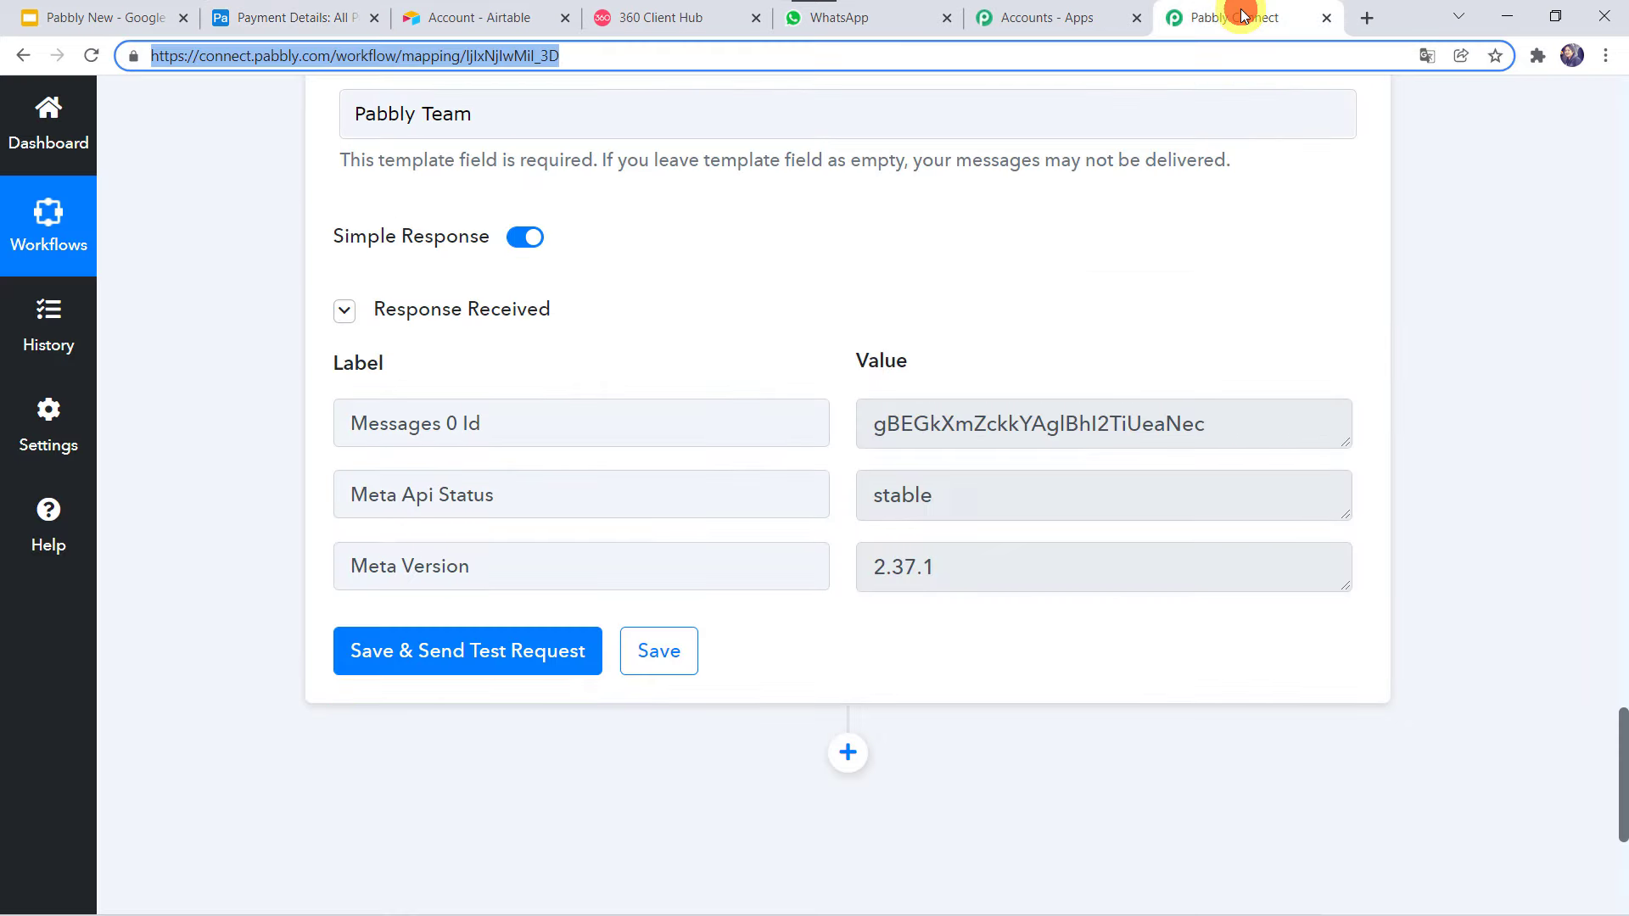
pyautogui.click(1044, 268)
pyautogui.scroll(15, 1044, 268)
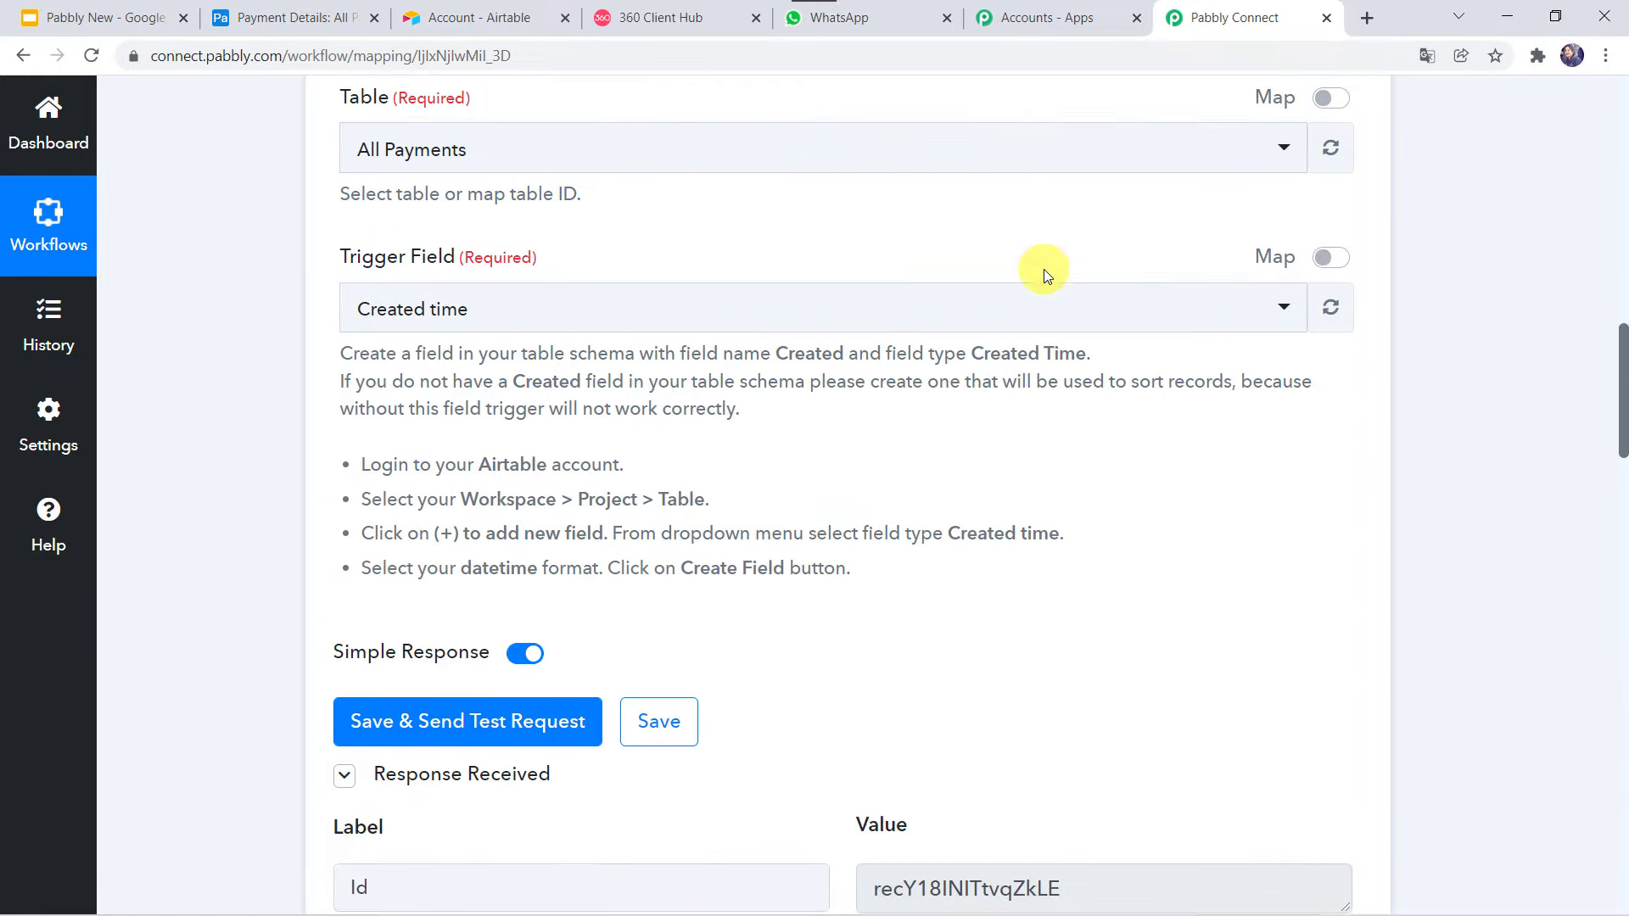
pyautogui.scroll(8, 1044, 268)
pyautogui.click(906, 136)
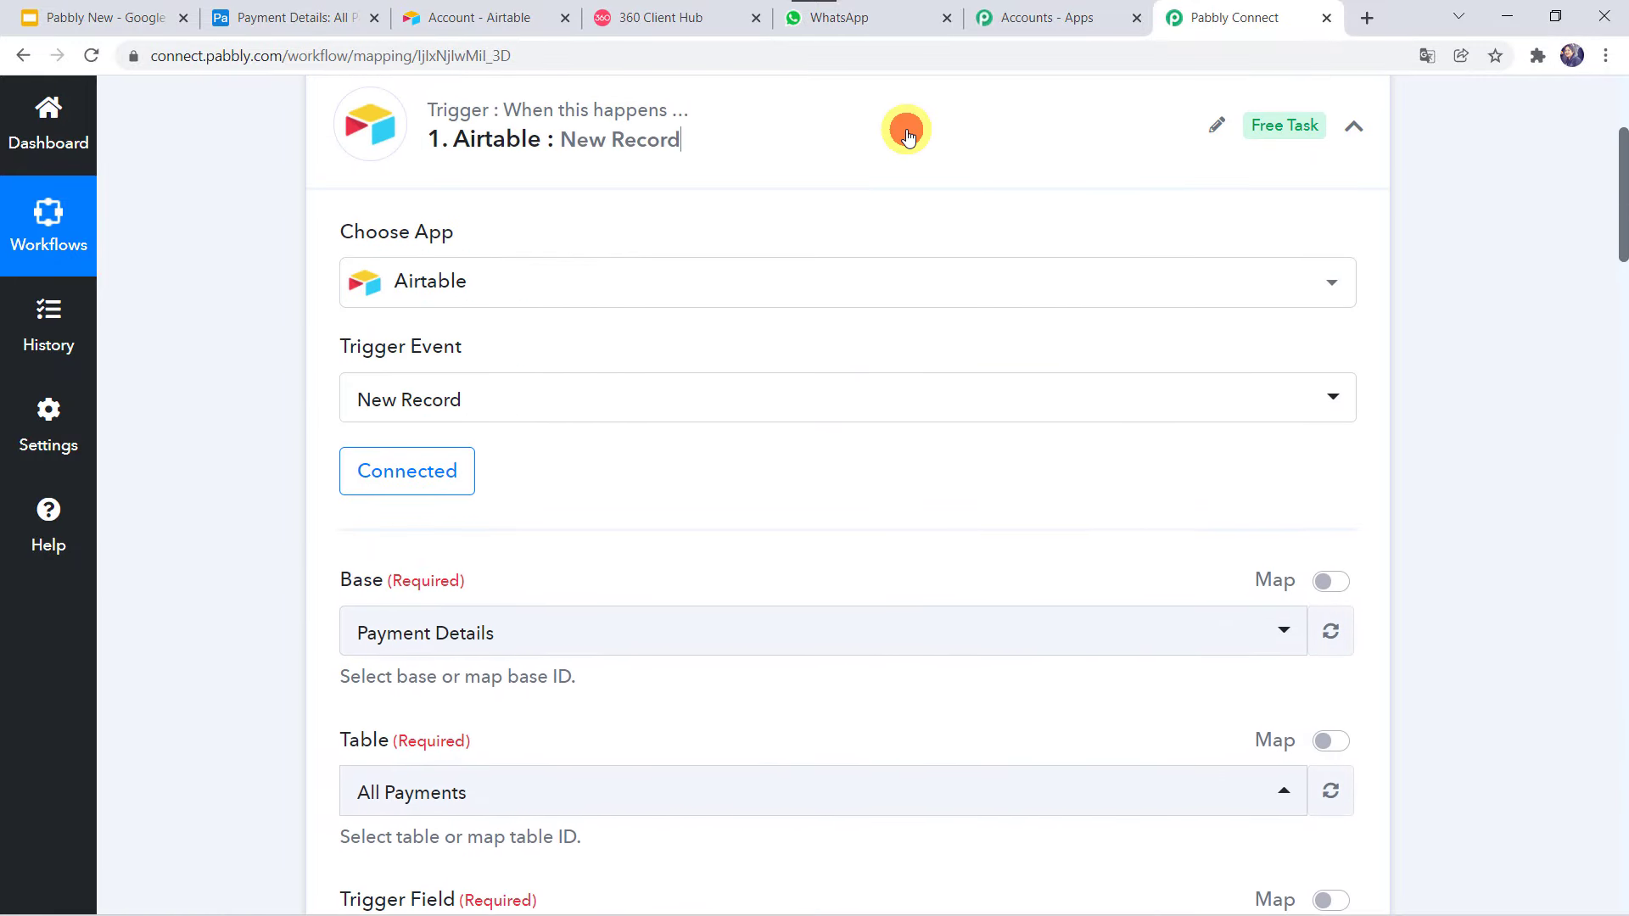
pyautogui.click(862, 304)
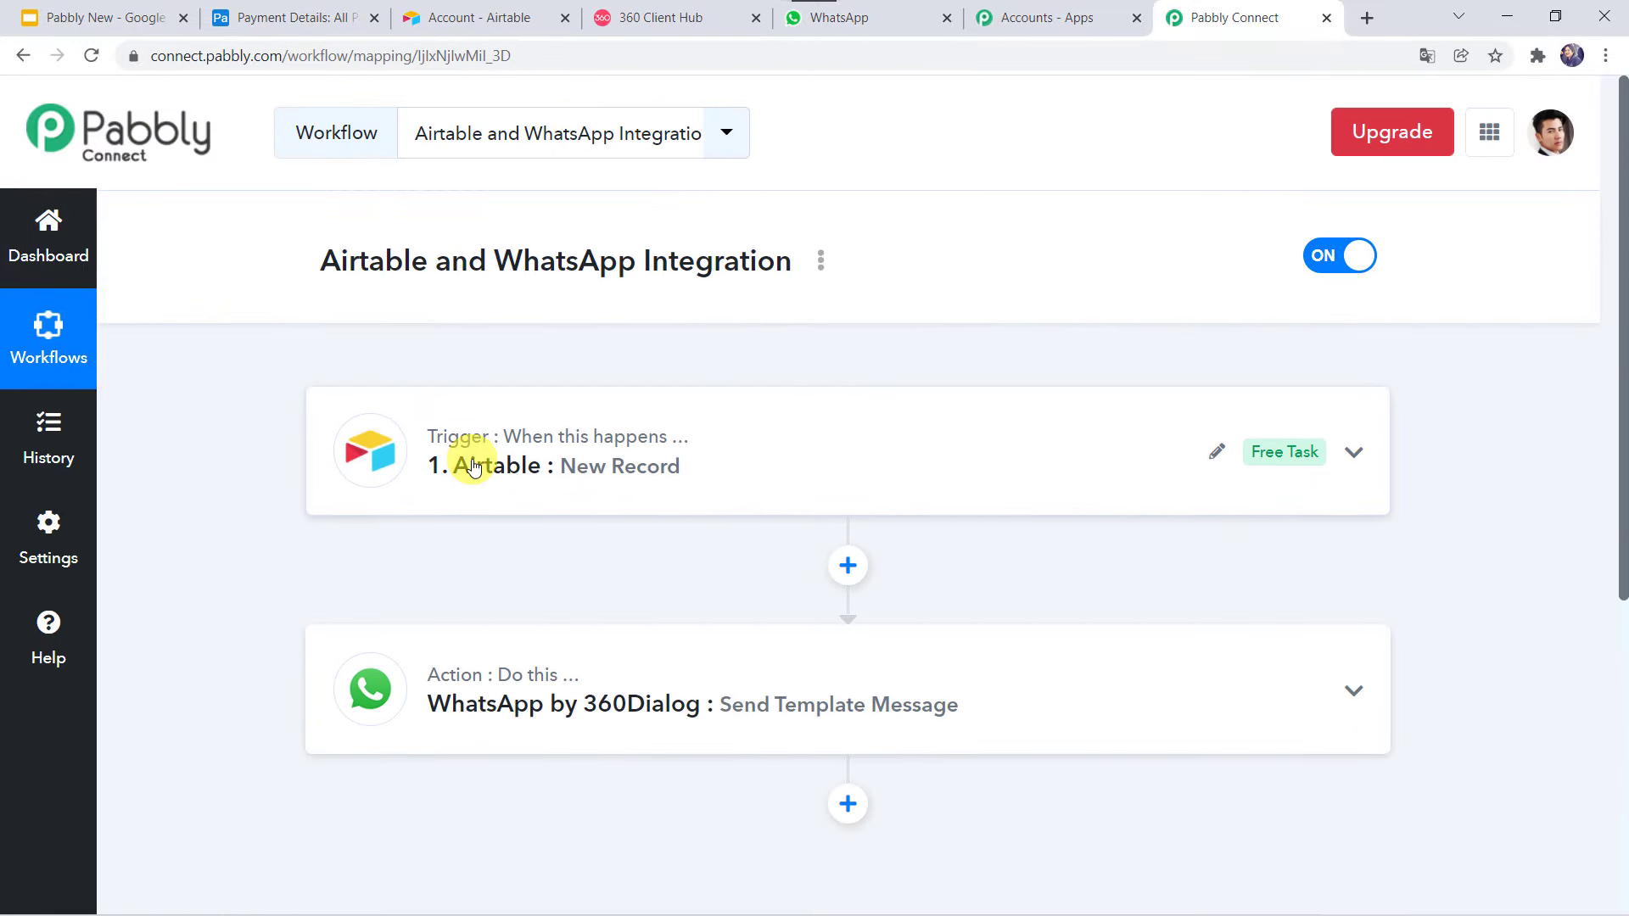